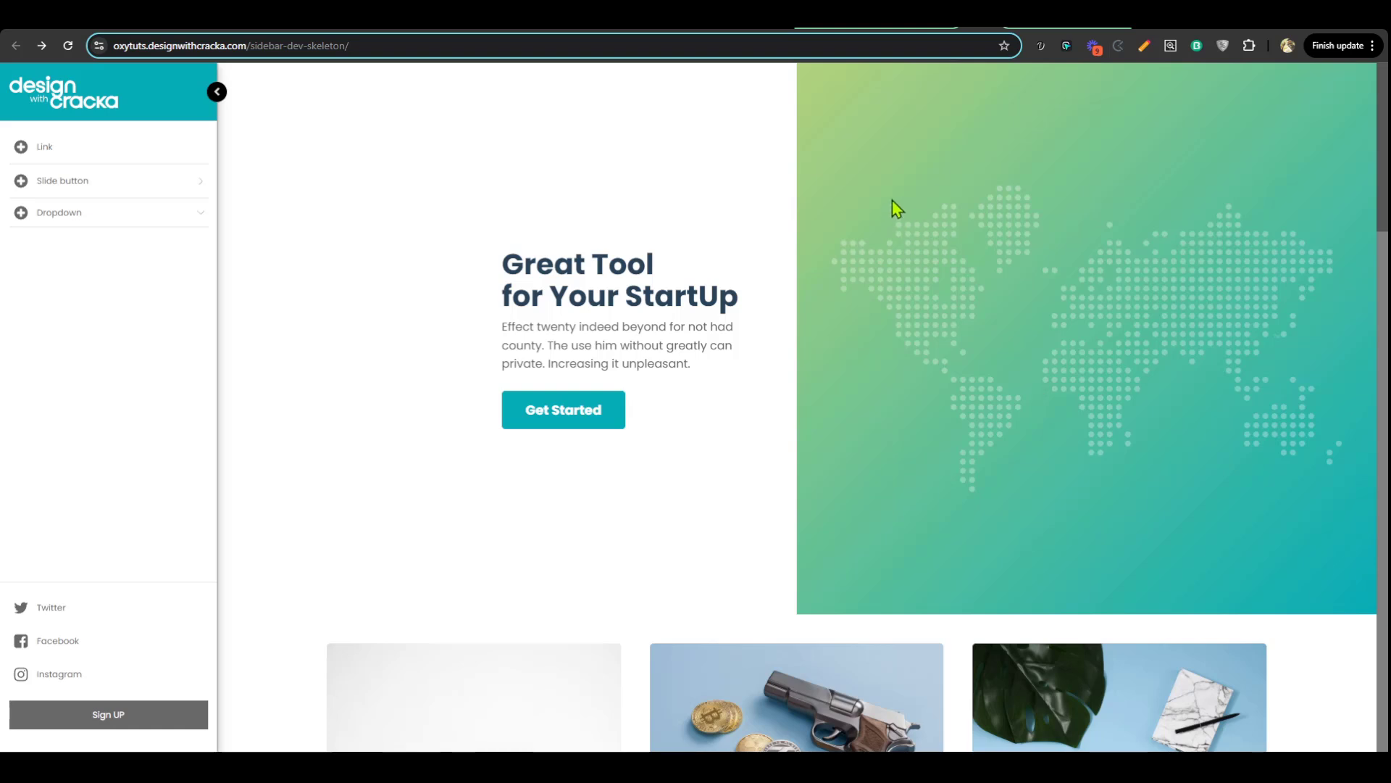
Download the Sidebar Nav OXYGEN v2.2.1 JSON from Gumroad, copy its contents and return to Oxygen
key(ctrl+Tab)
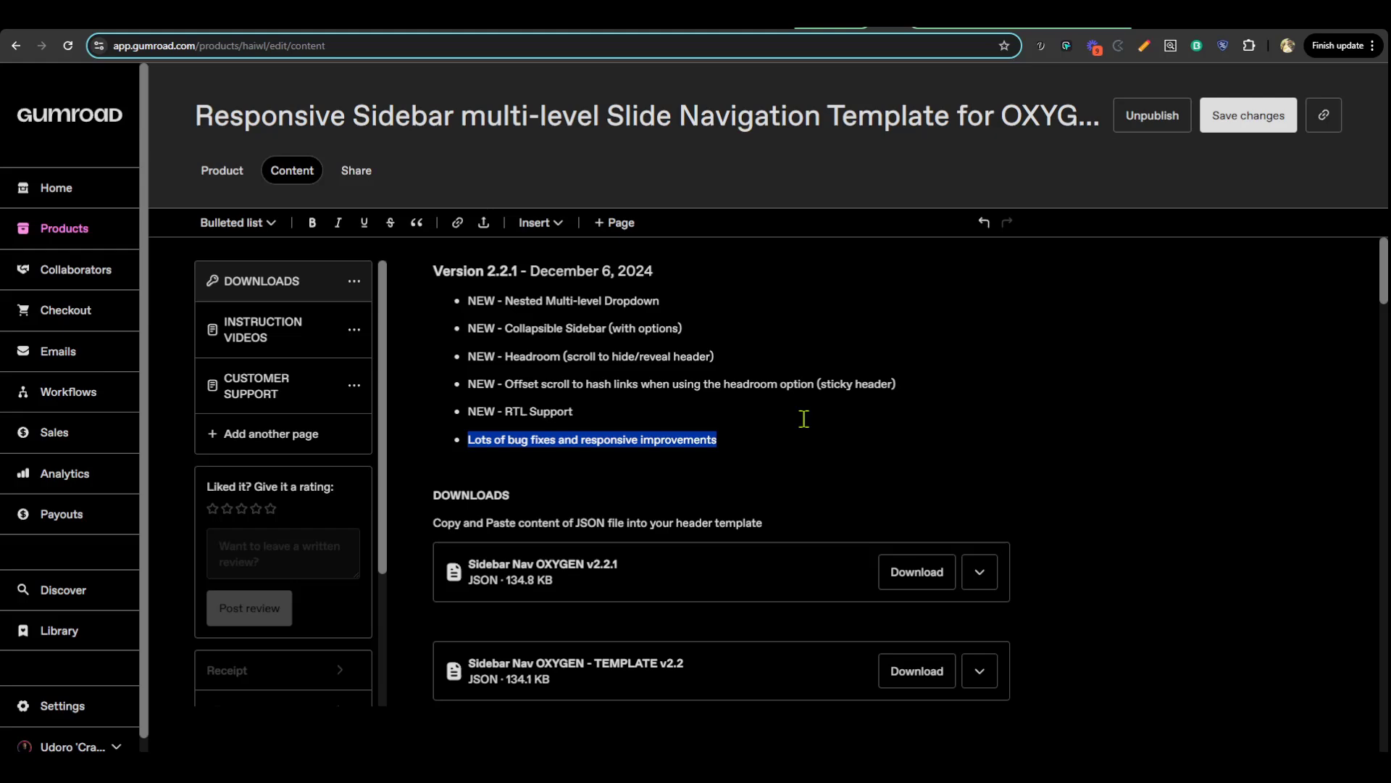
click(935, 574)
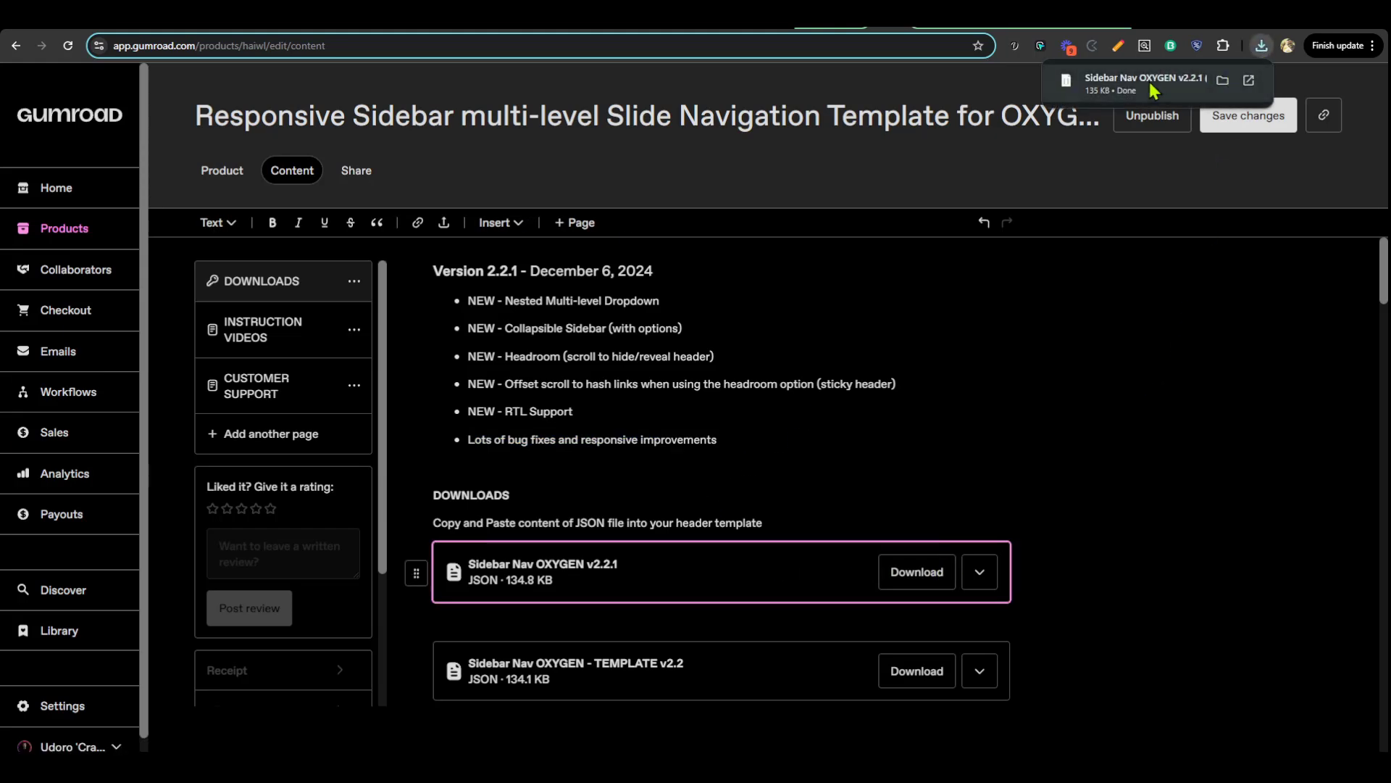
click(1160, 83)
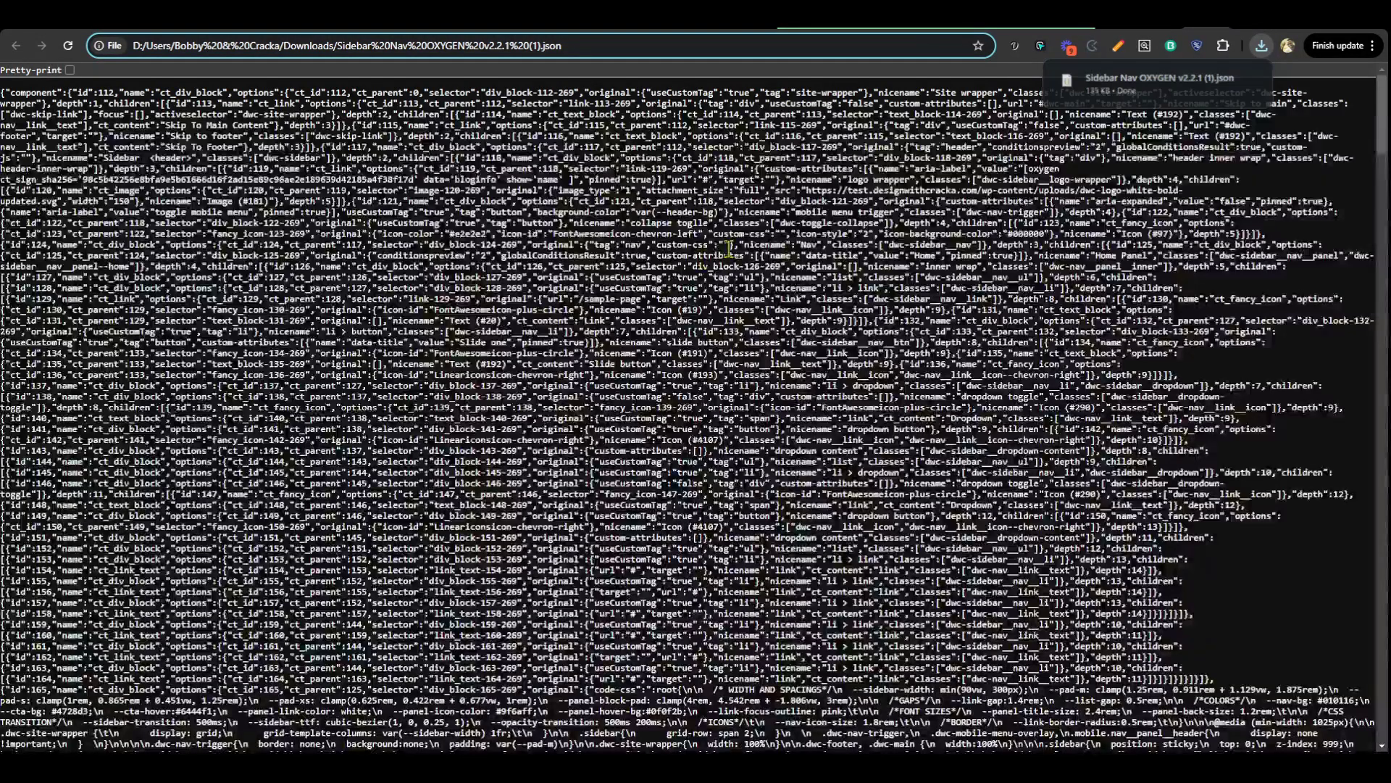
key(ctrl+a)
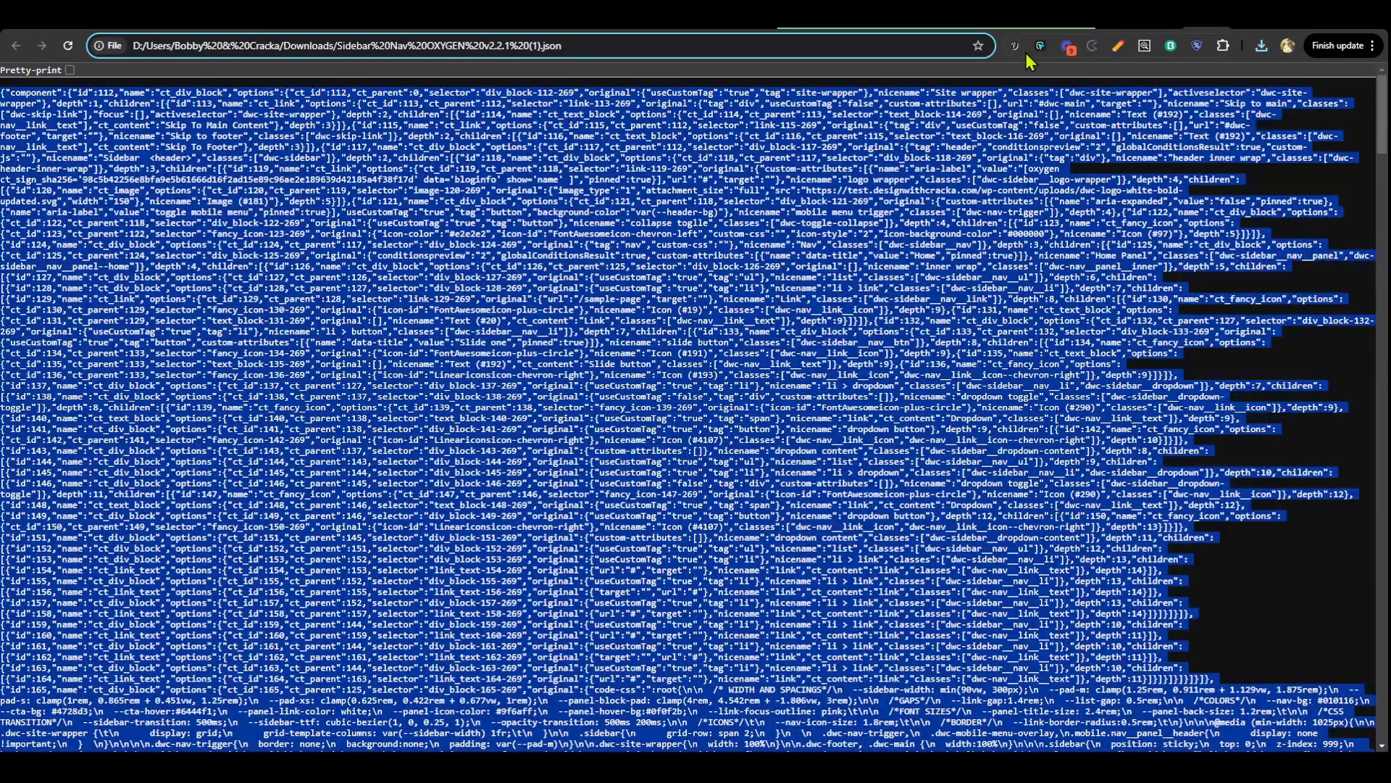
key(ctrl+Tab)
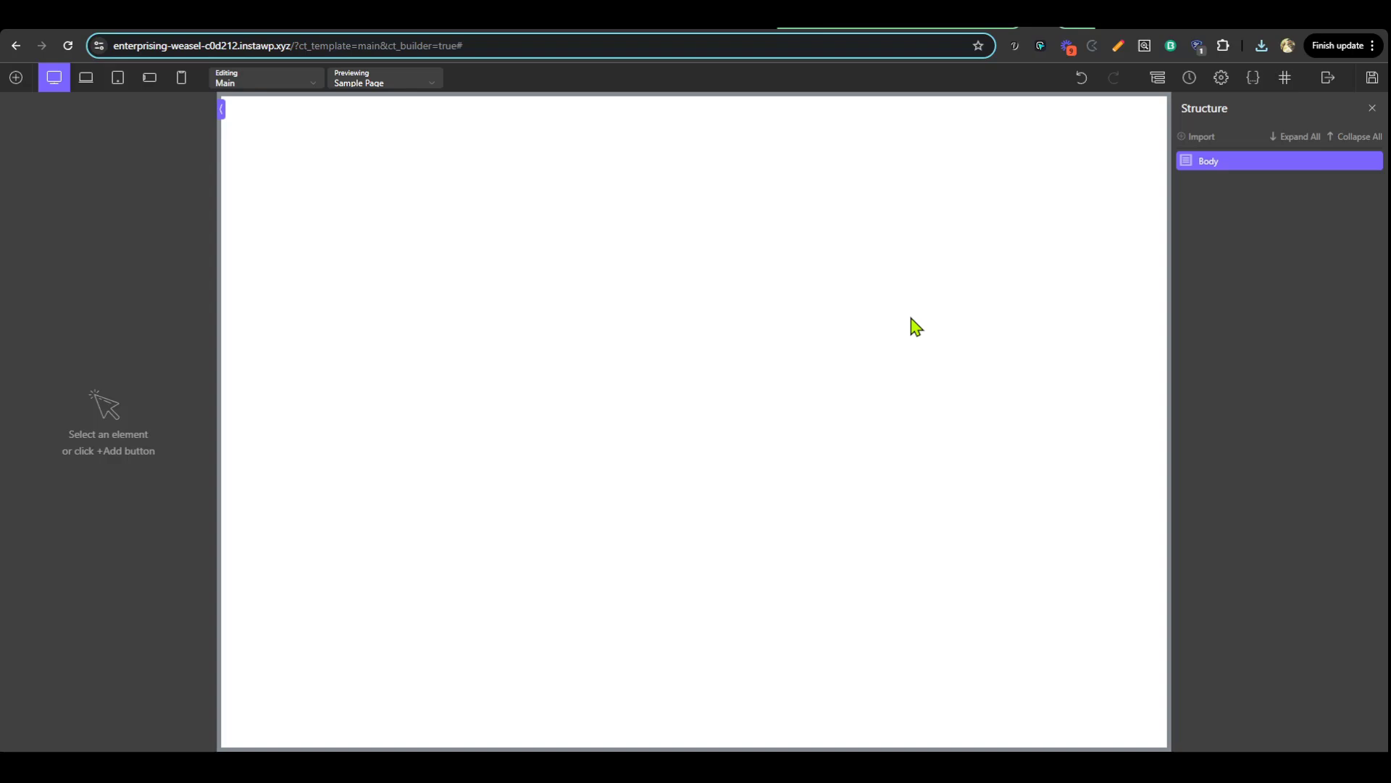
Import the copied Sidebar Nav JSON into the Main template
click(1202, 137)
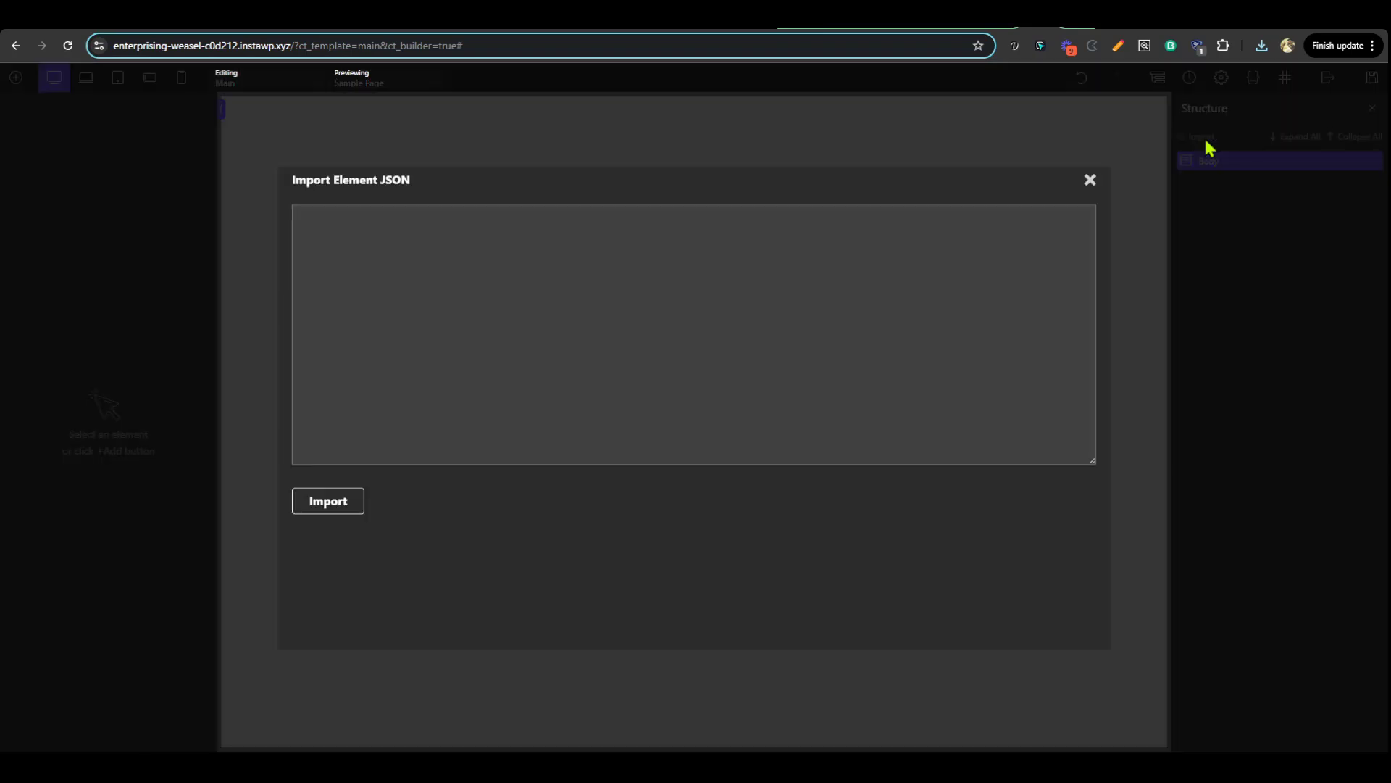
key(ctrl+v)
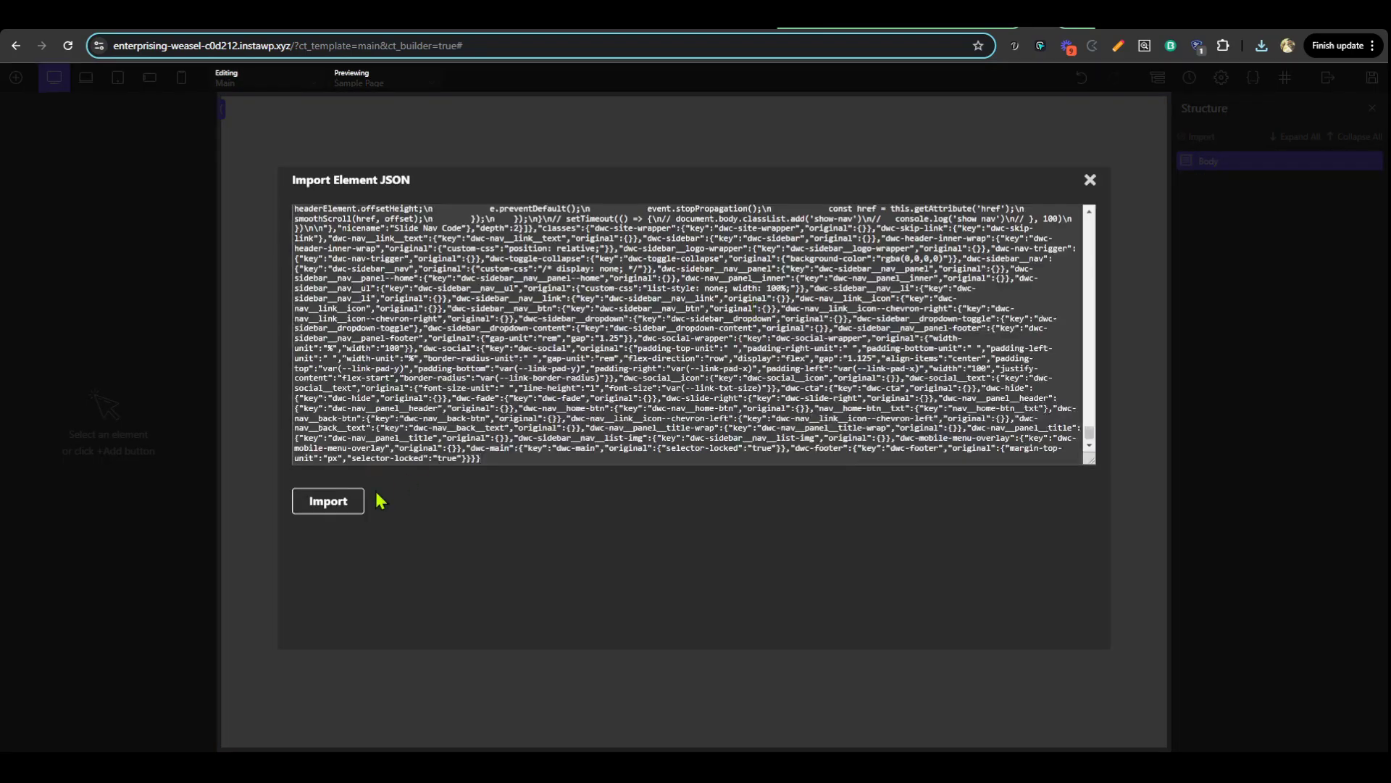
click(314, 511)
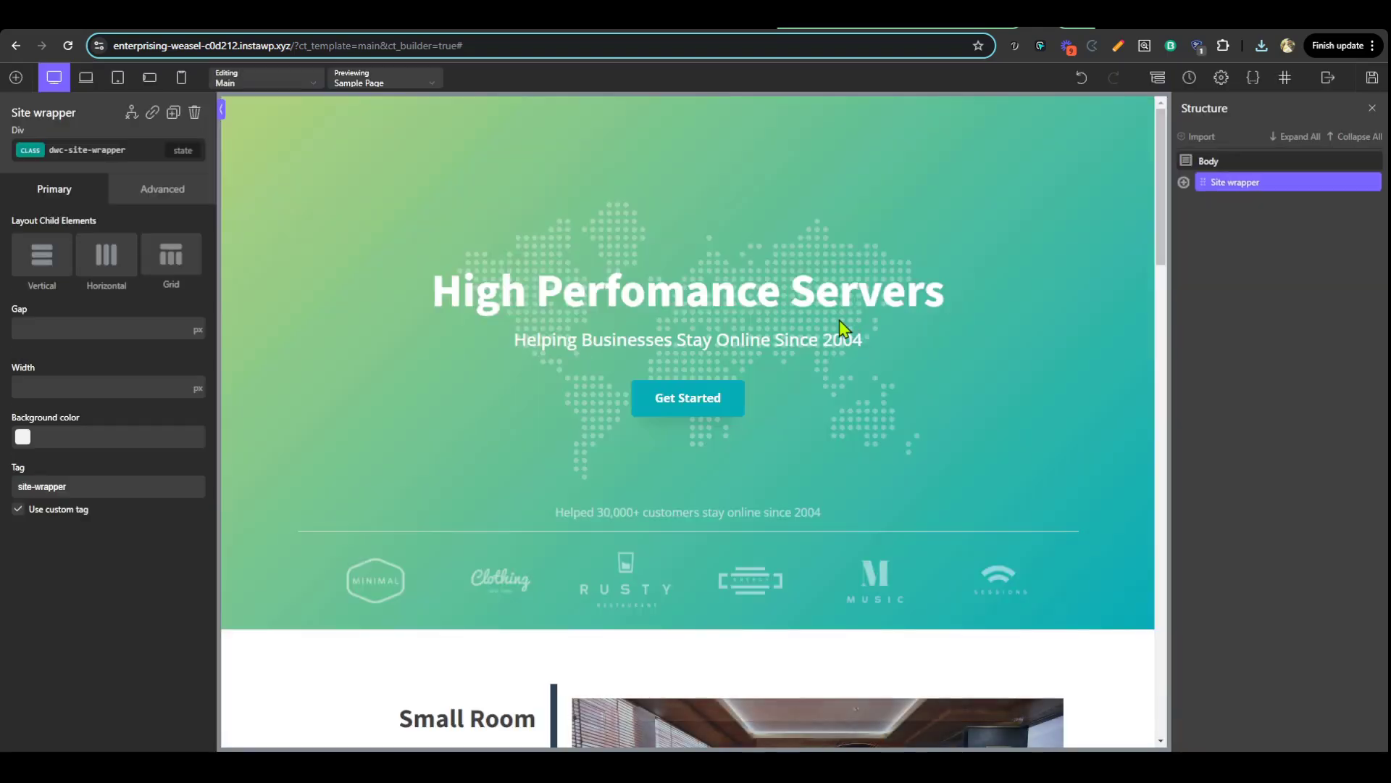
Inspect the imported skip links, sidebar header, main, Inner Content, footer and code blocks
click(1183, 182)
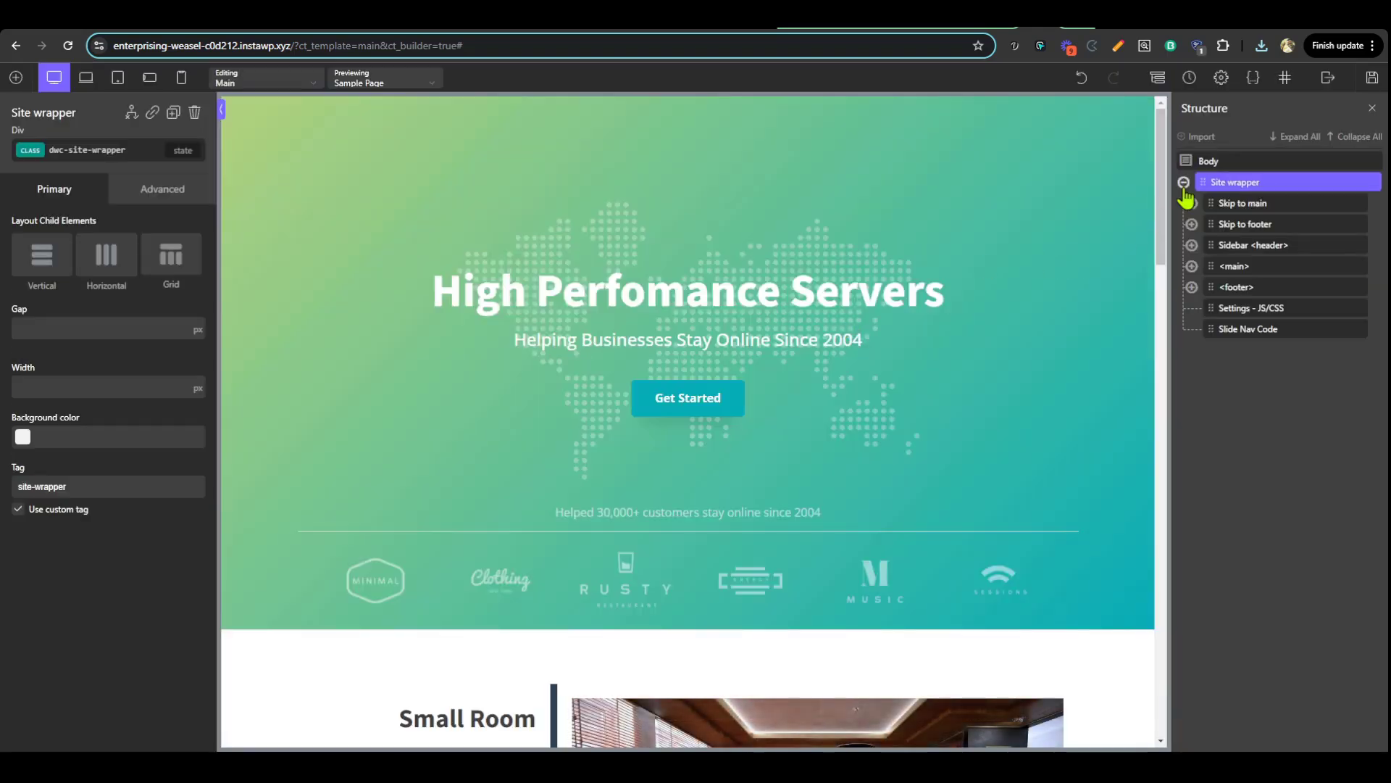
click(1237, 206)
click(1244, 223)
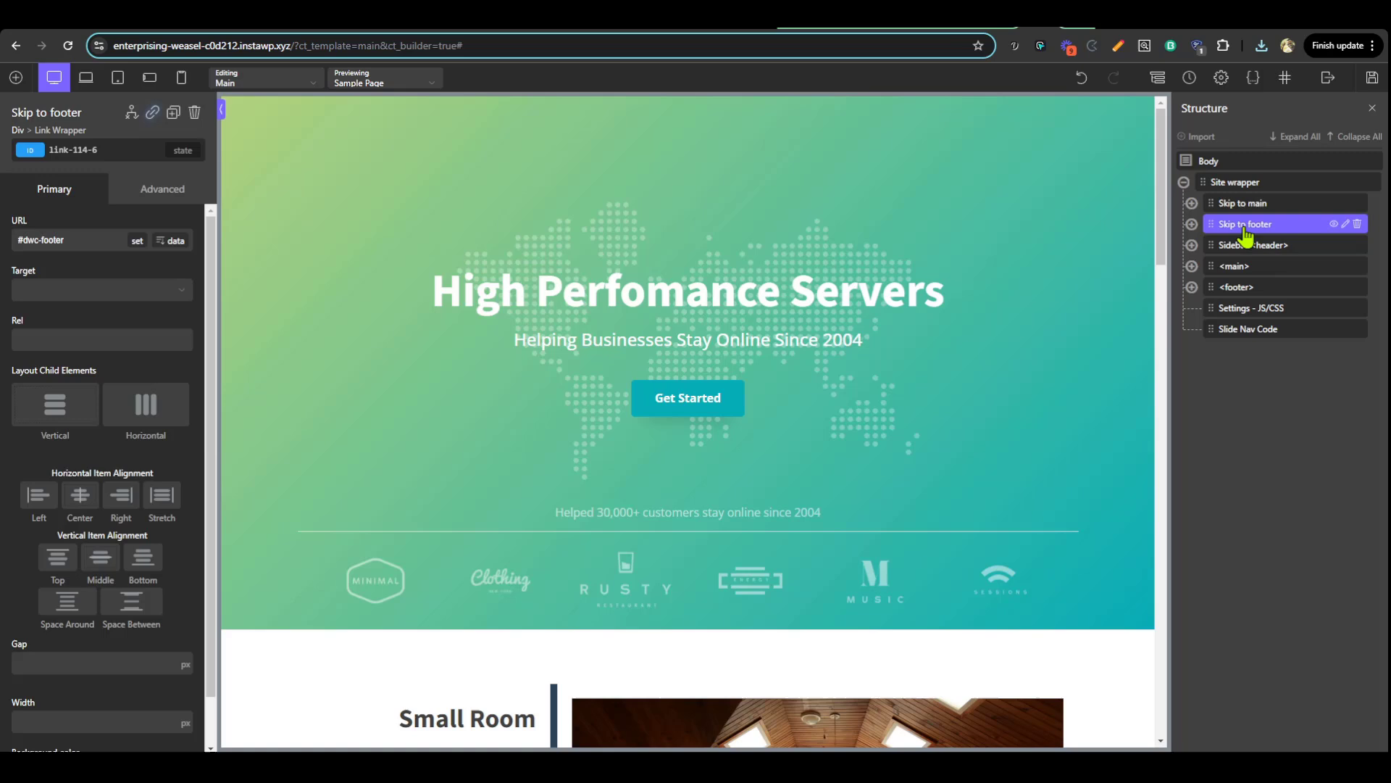
click(1249, 250)
click(1234, 265)
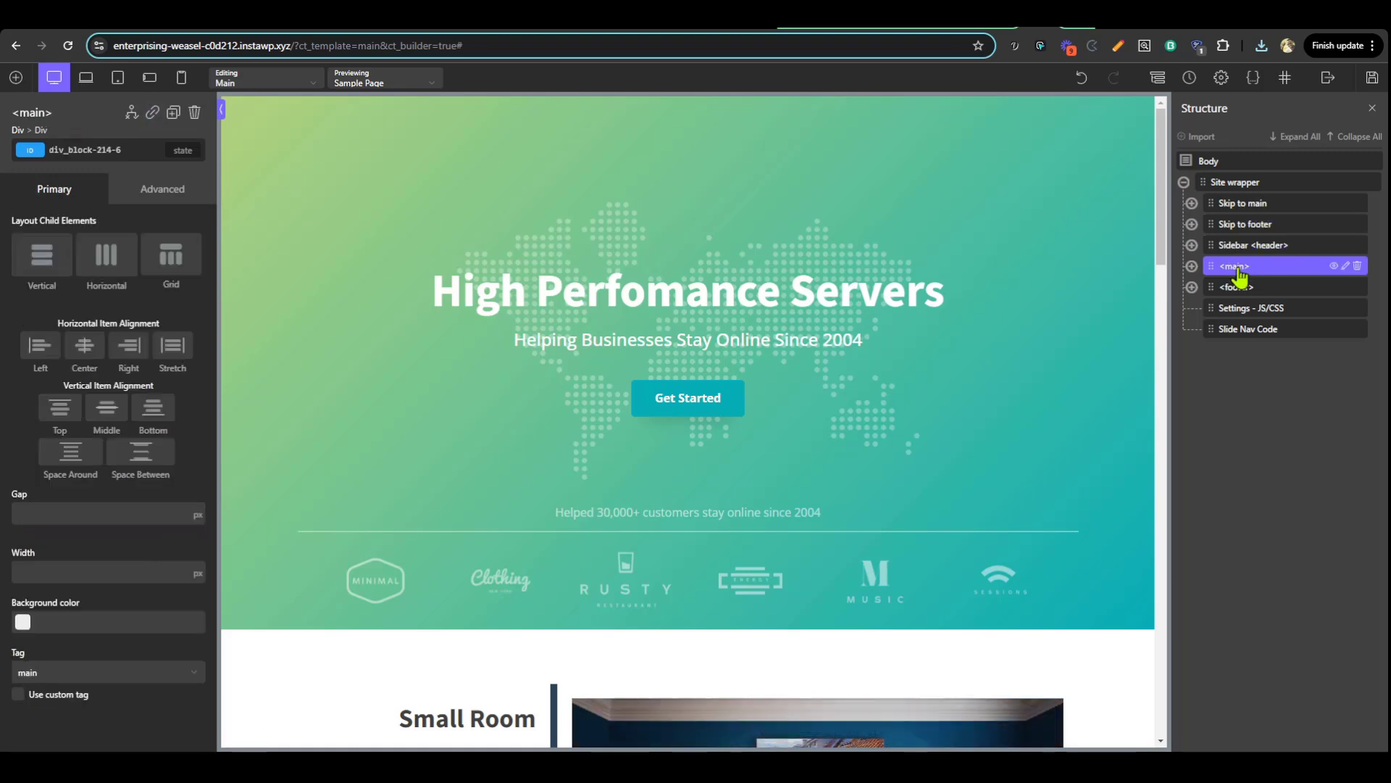
click(1191, 266)
click(1246, 288)
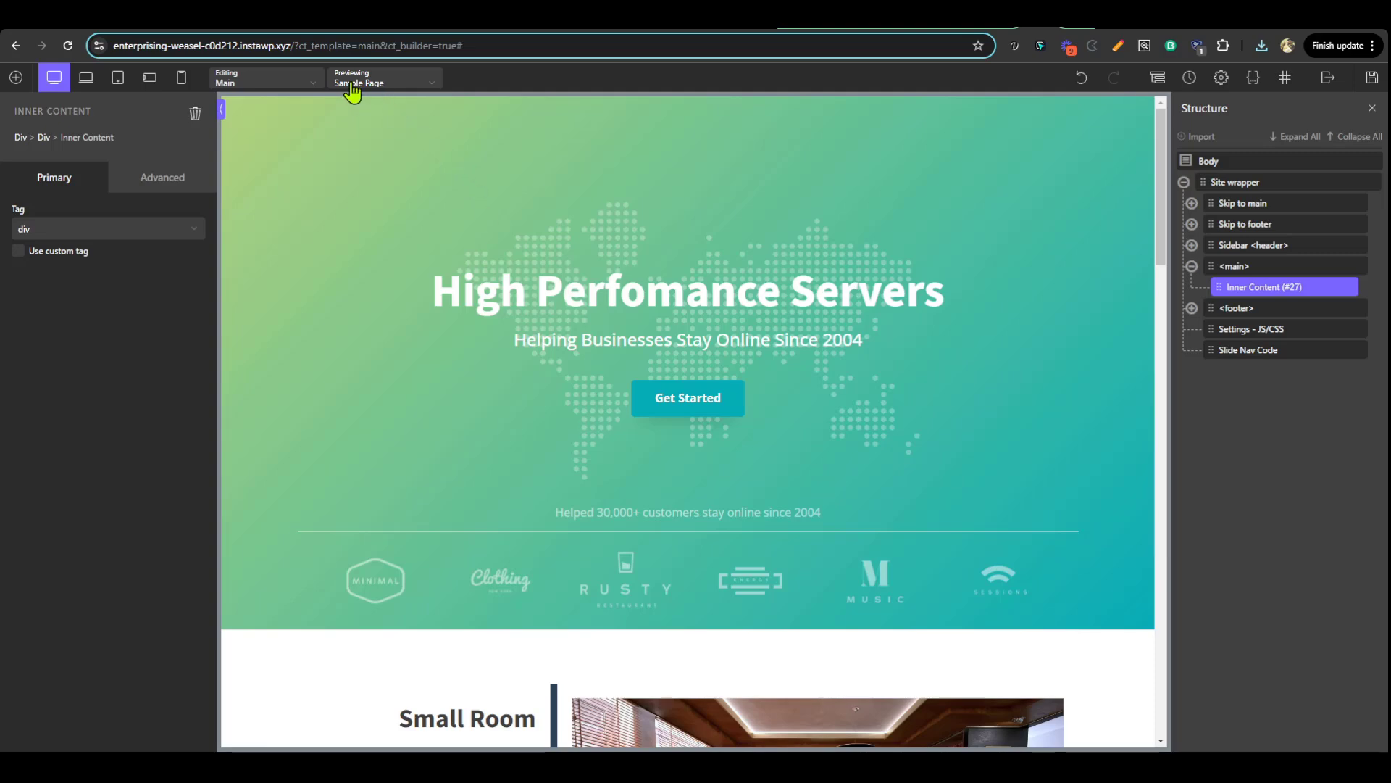
click(1245, 310)
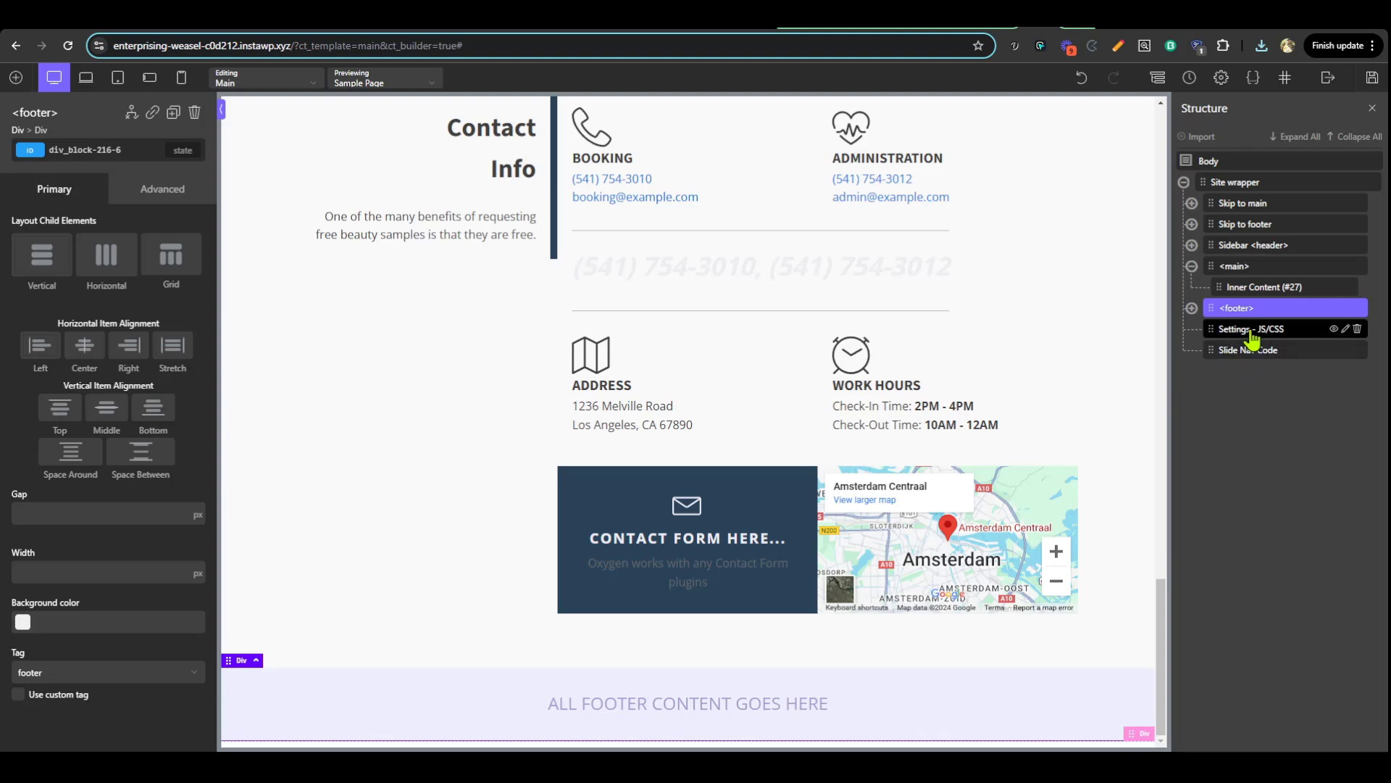
click(1244, 351)
key(Up)
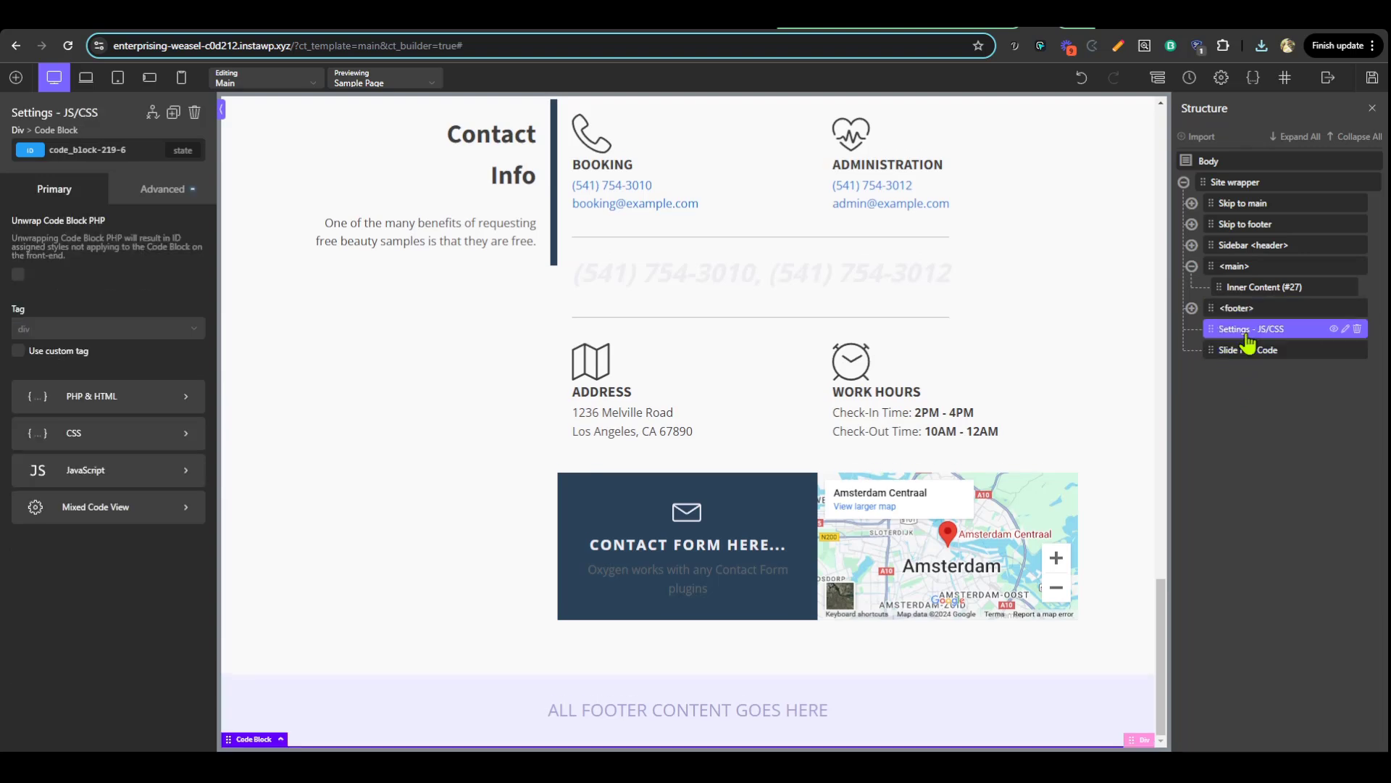
key(Down)
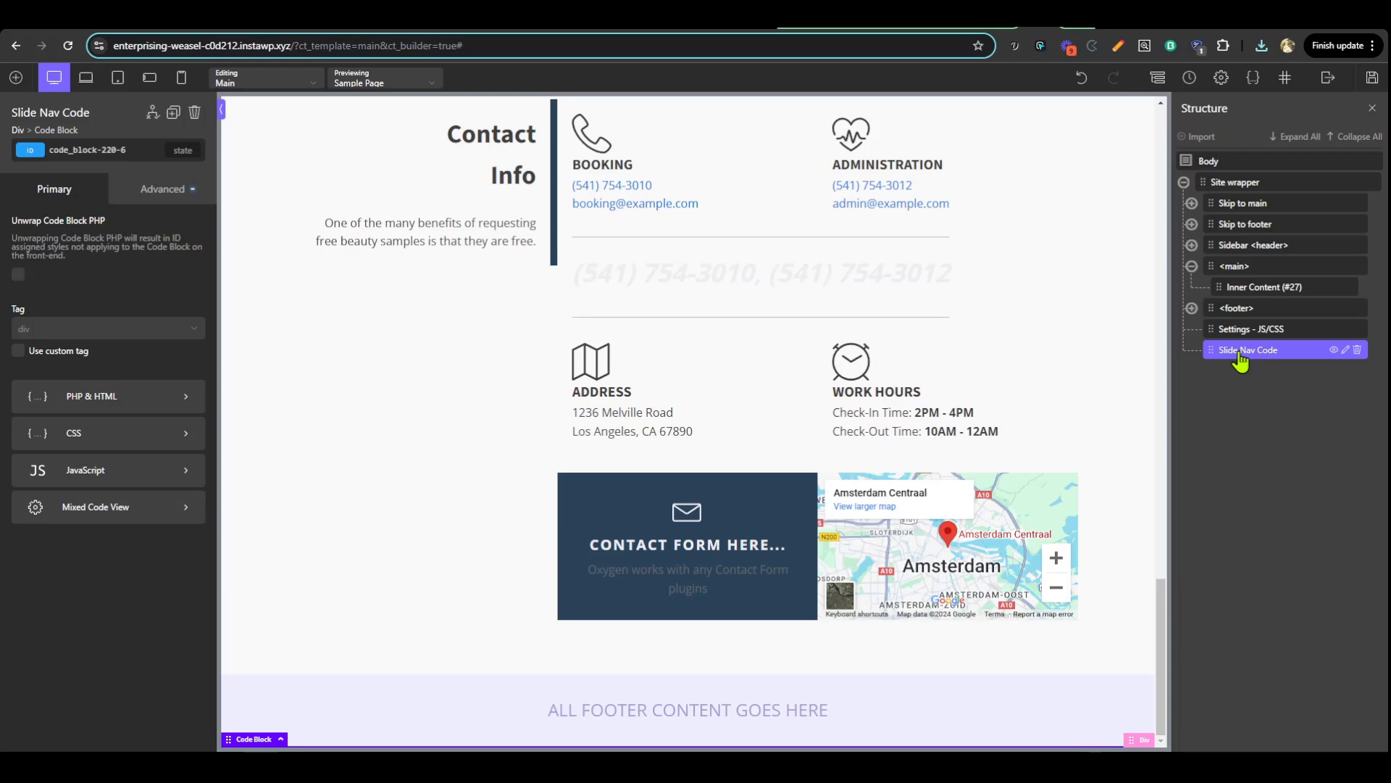
Open the Settings - JS/CSS block's CSS and locate the .postid-269 selectors on lines 143 and 148
click(1236, 337)
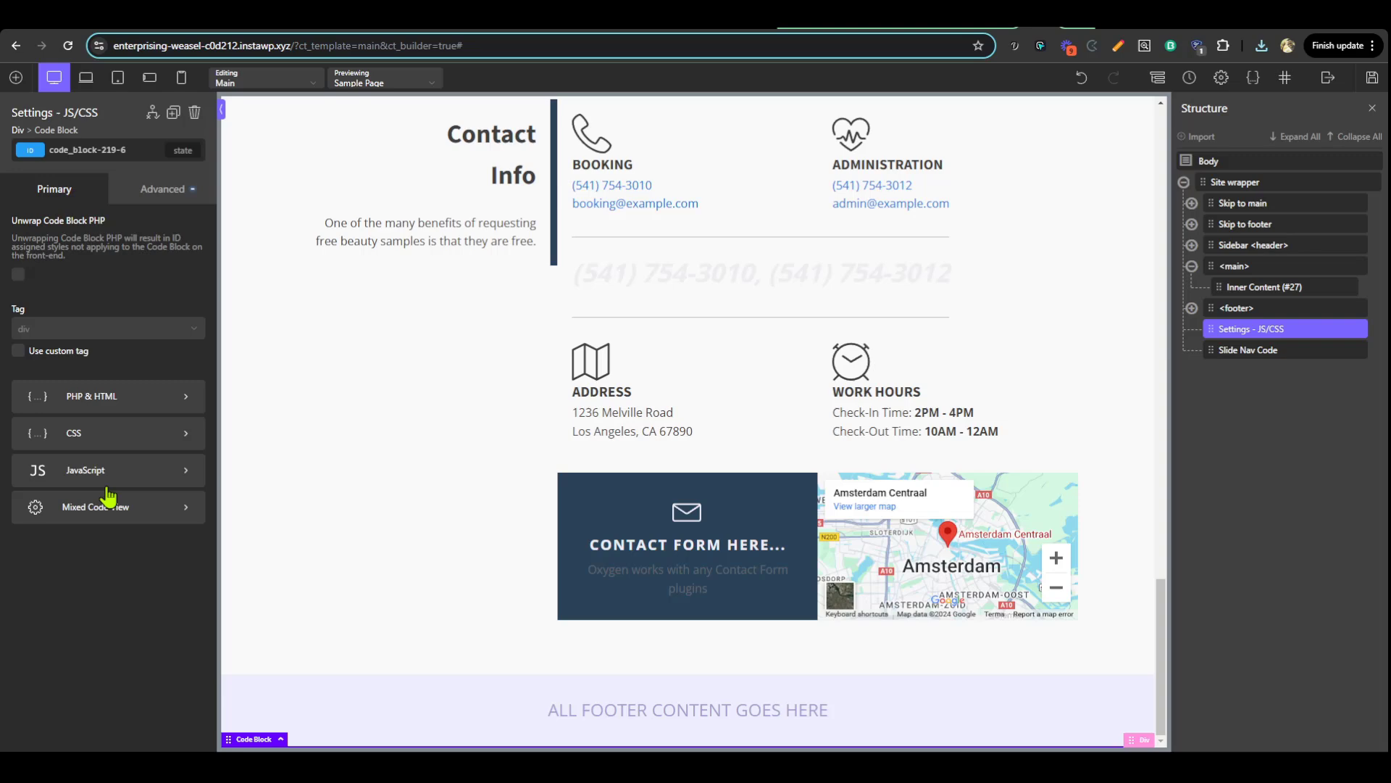
click(71, 432)
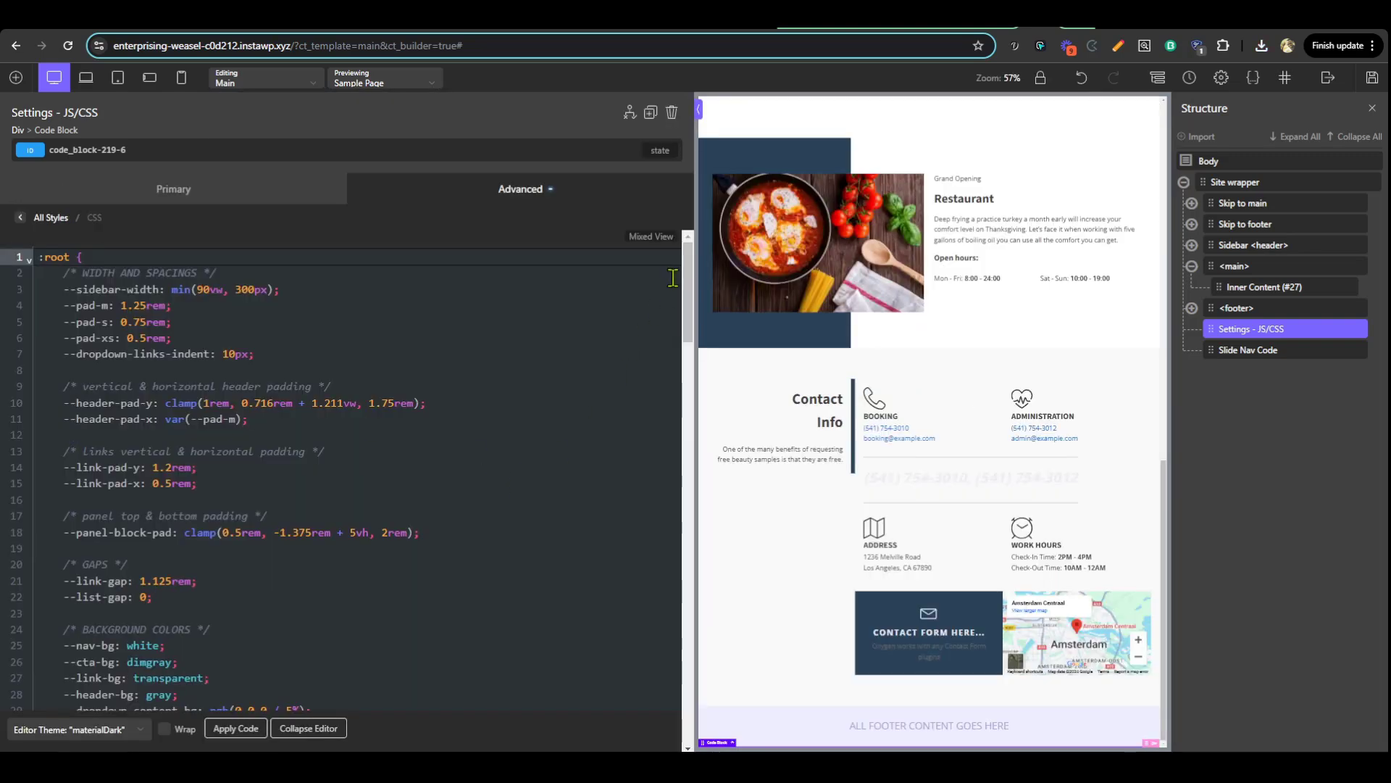
scroll(673, 278, down, 20)
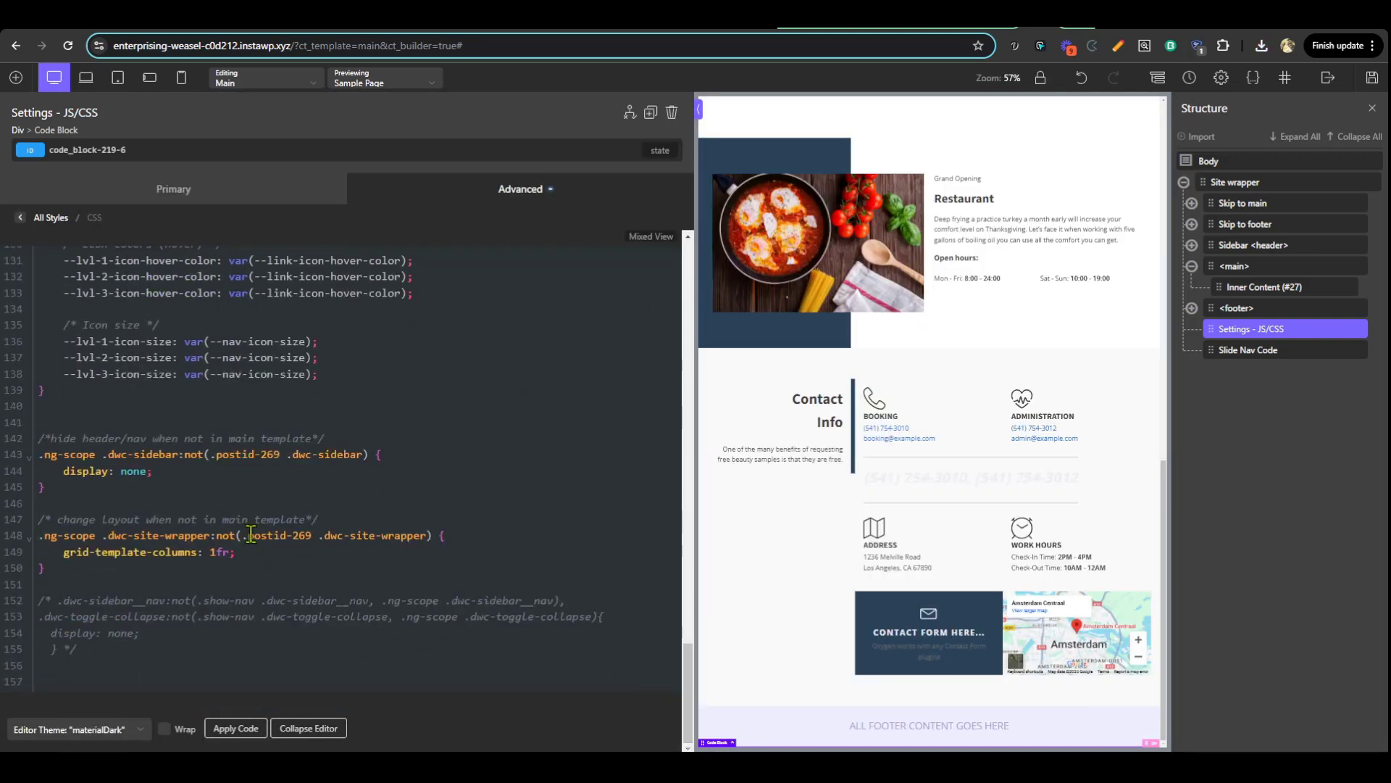
drag(261, 454, 276, 454)
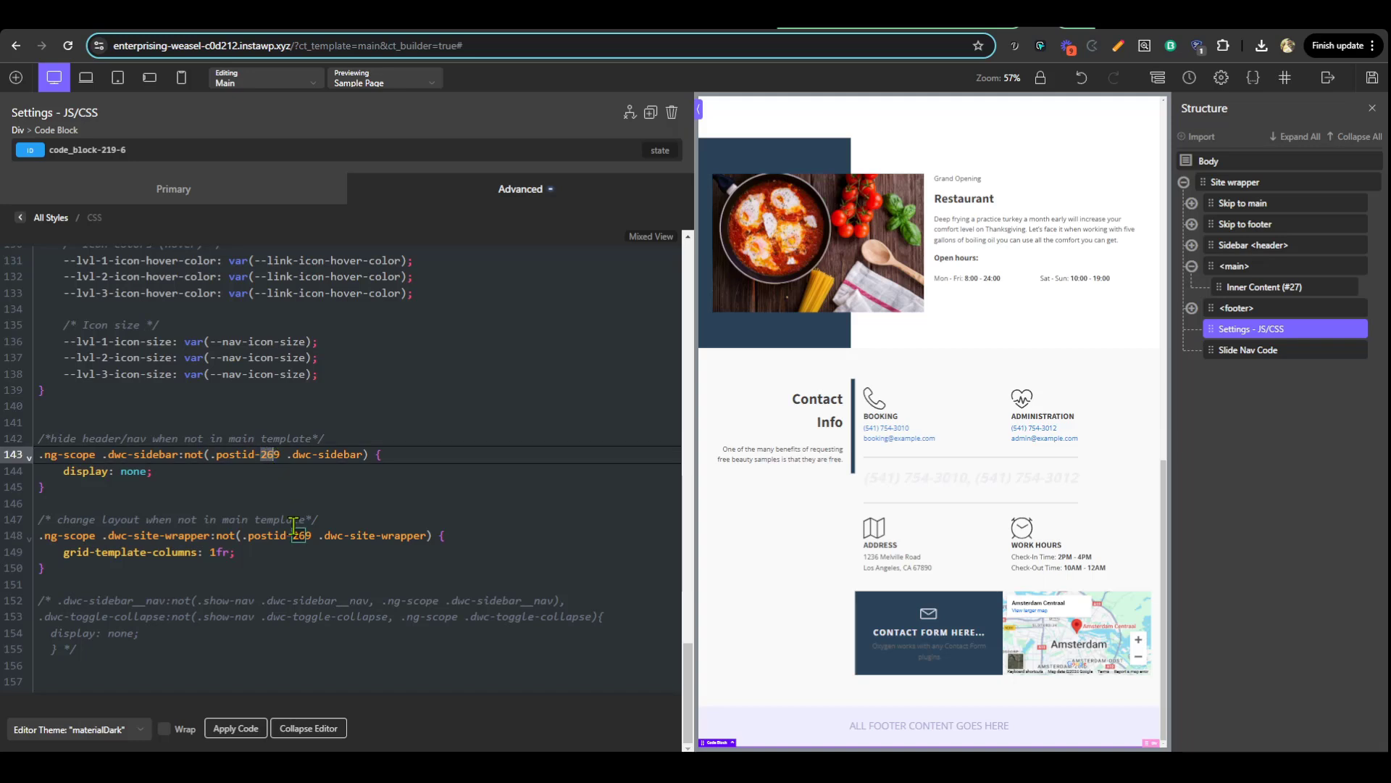
drag(290, 540, 298, 540)
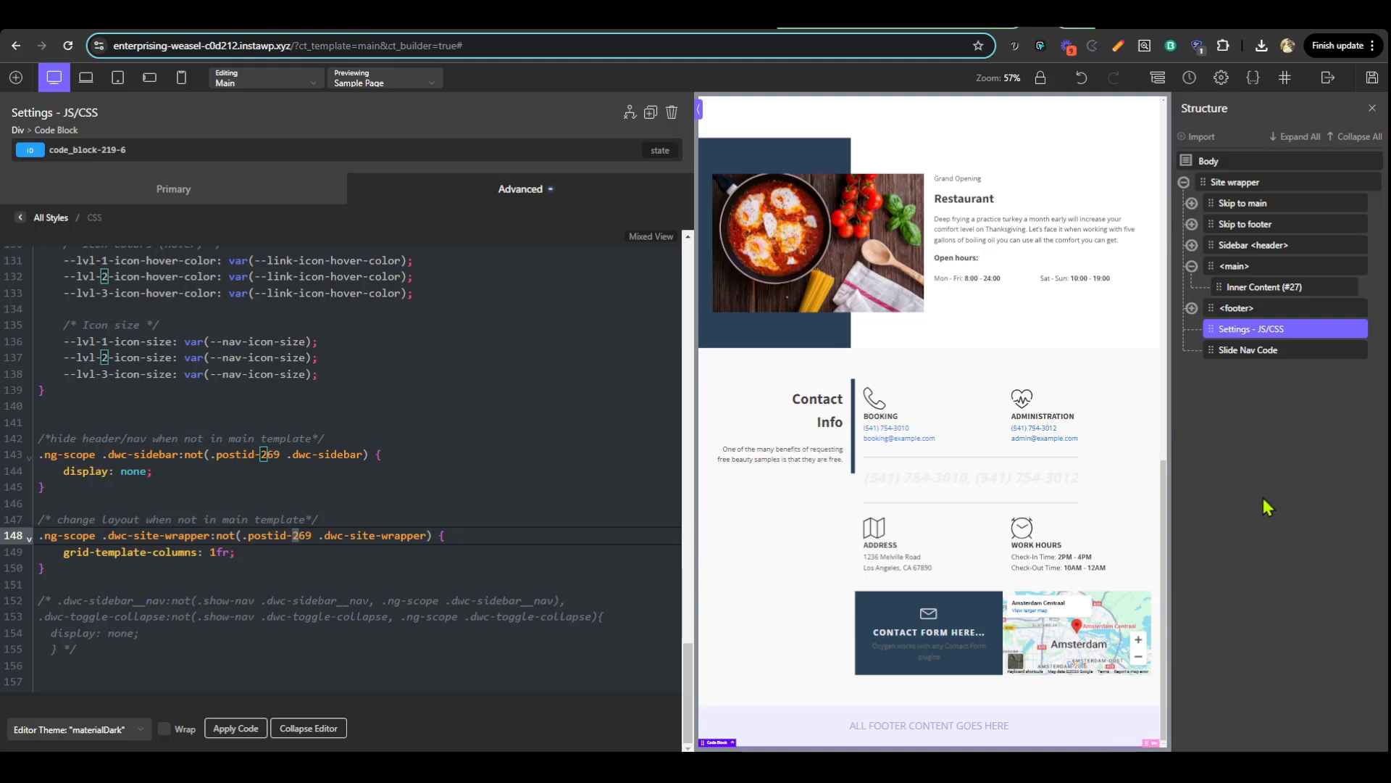
Use developer tools to look up the page's post id in the body classes
key(F12)
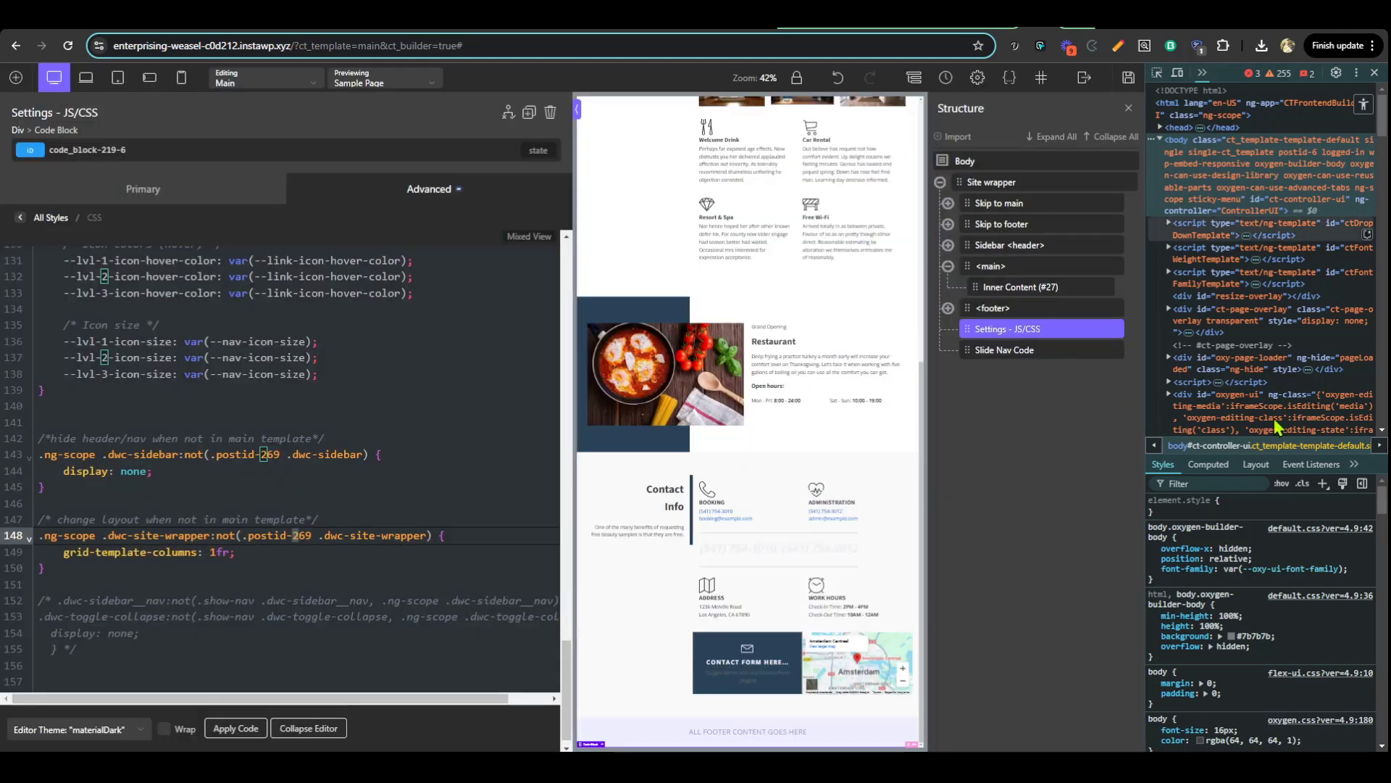
click(1303, 484)
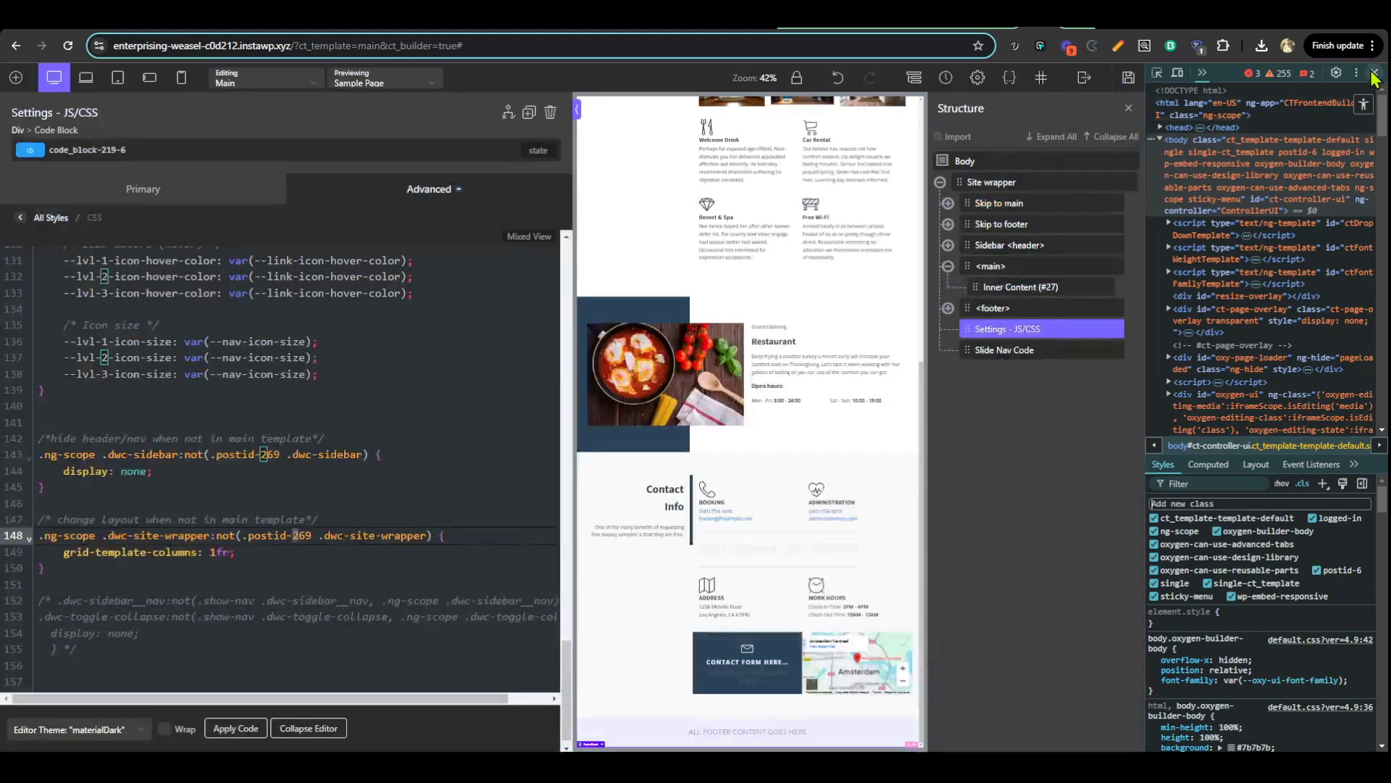
click(1374, 73)
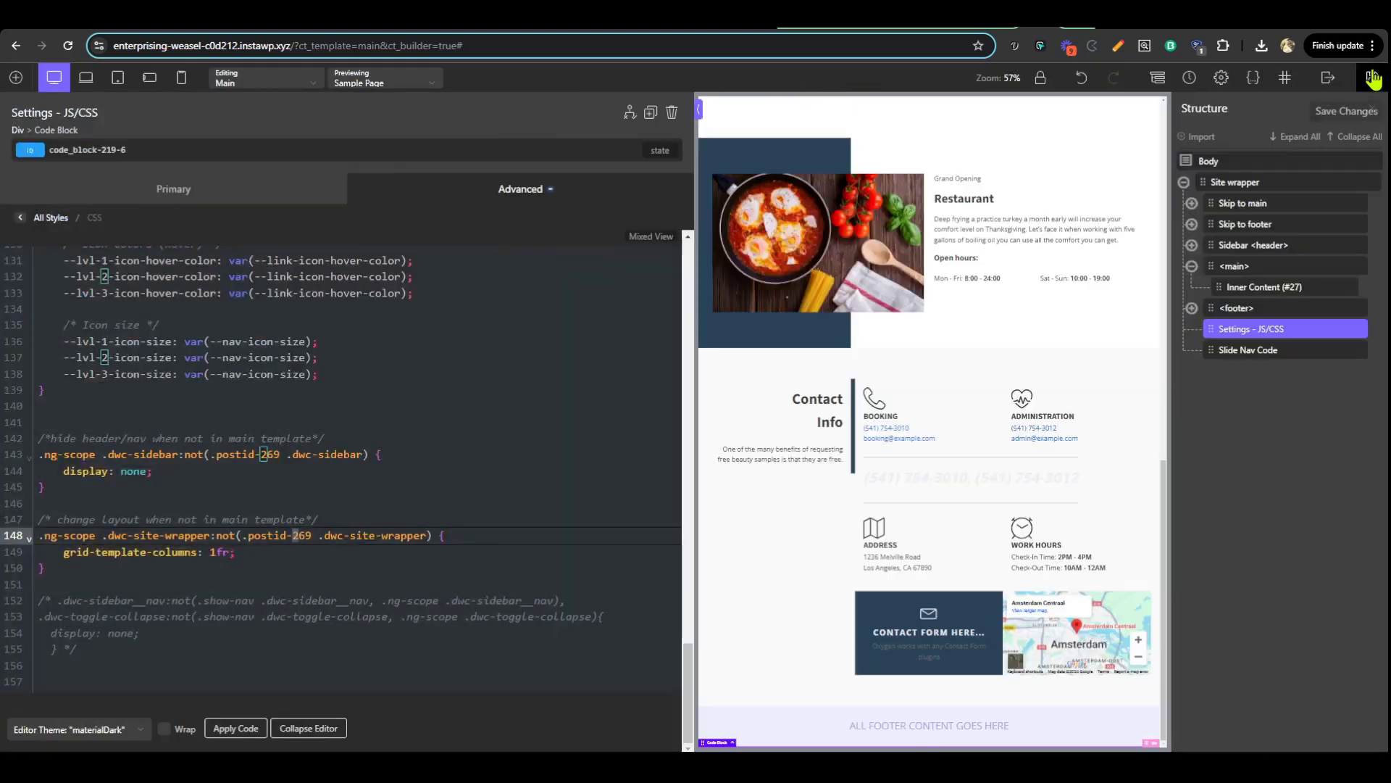
Change .postid-269 to .postid-6 on line 143 and select the post id on line 148
click(261, 454)
double_click(279, 455)
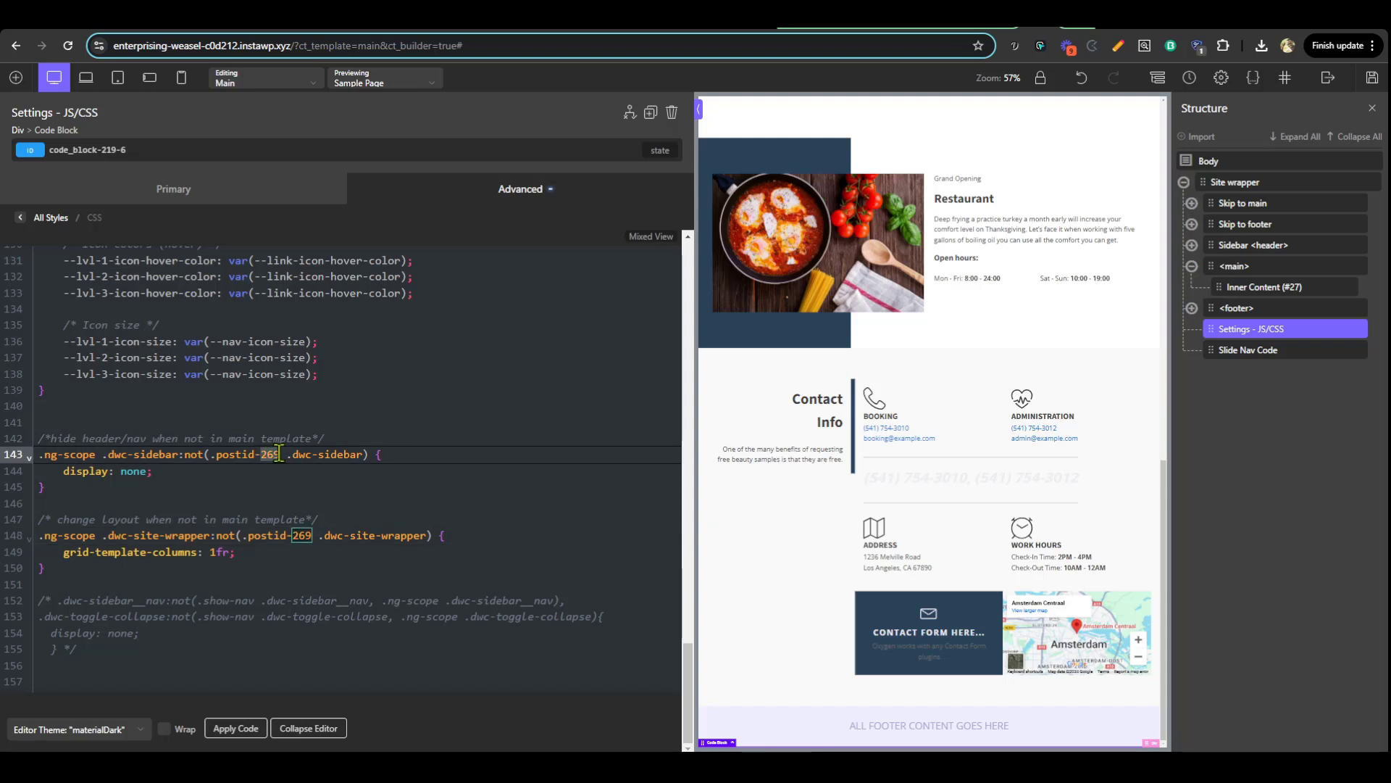
text(6)
click(304, 535)
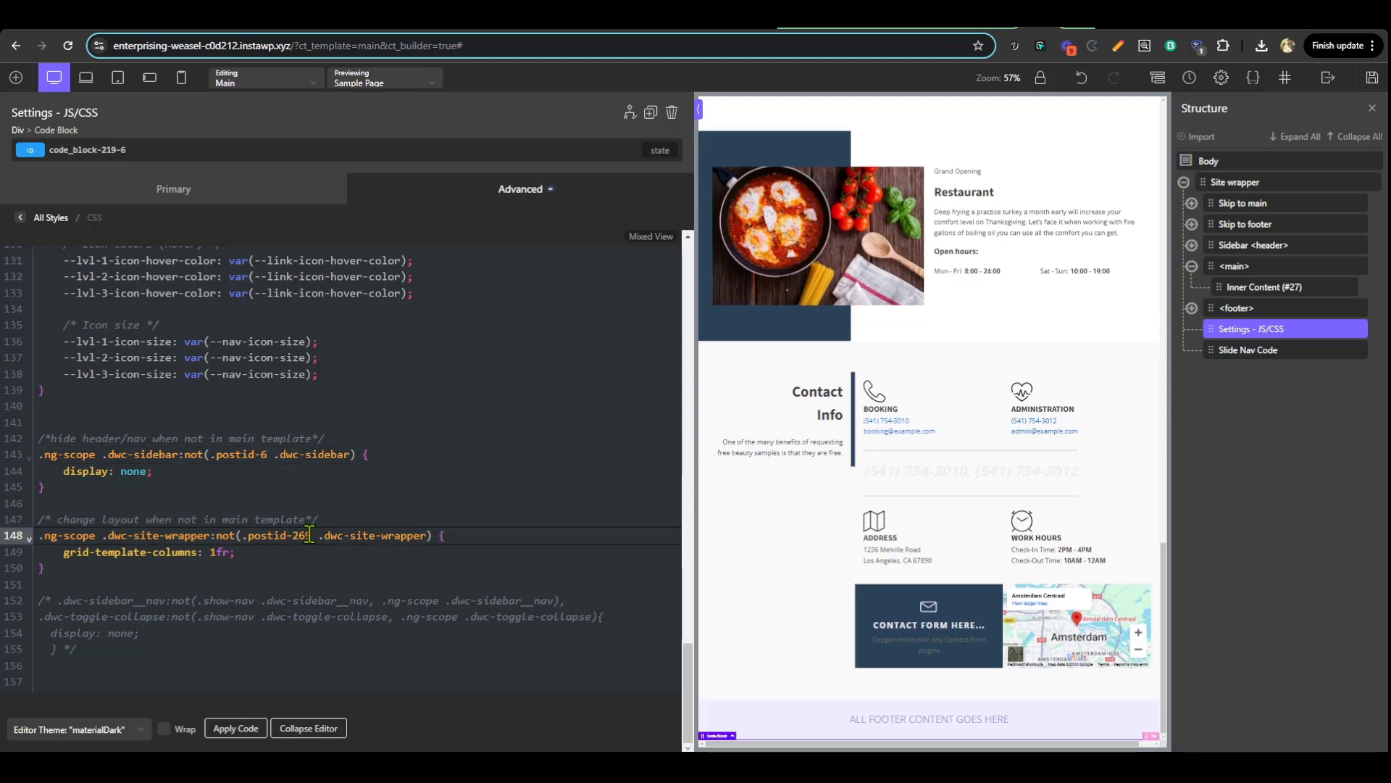
Set line 148's post id to 6, collapse the editor and save the template
text(6)
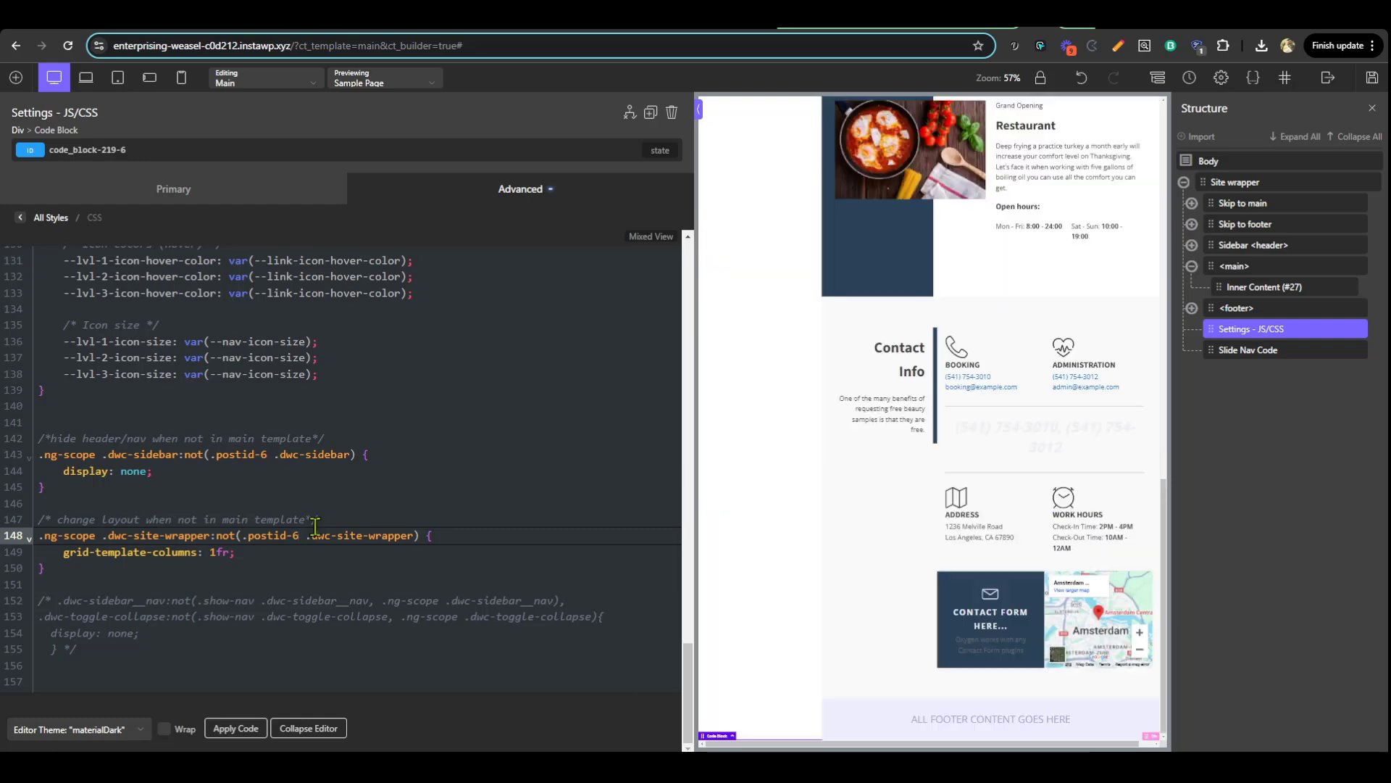
click(308, 728)
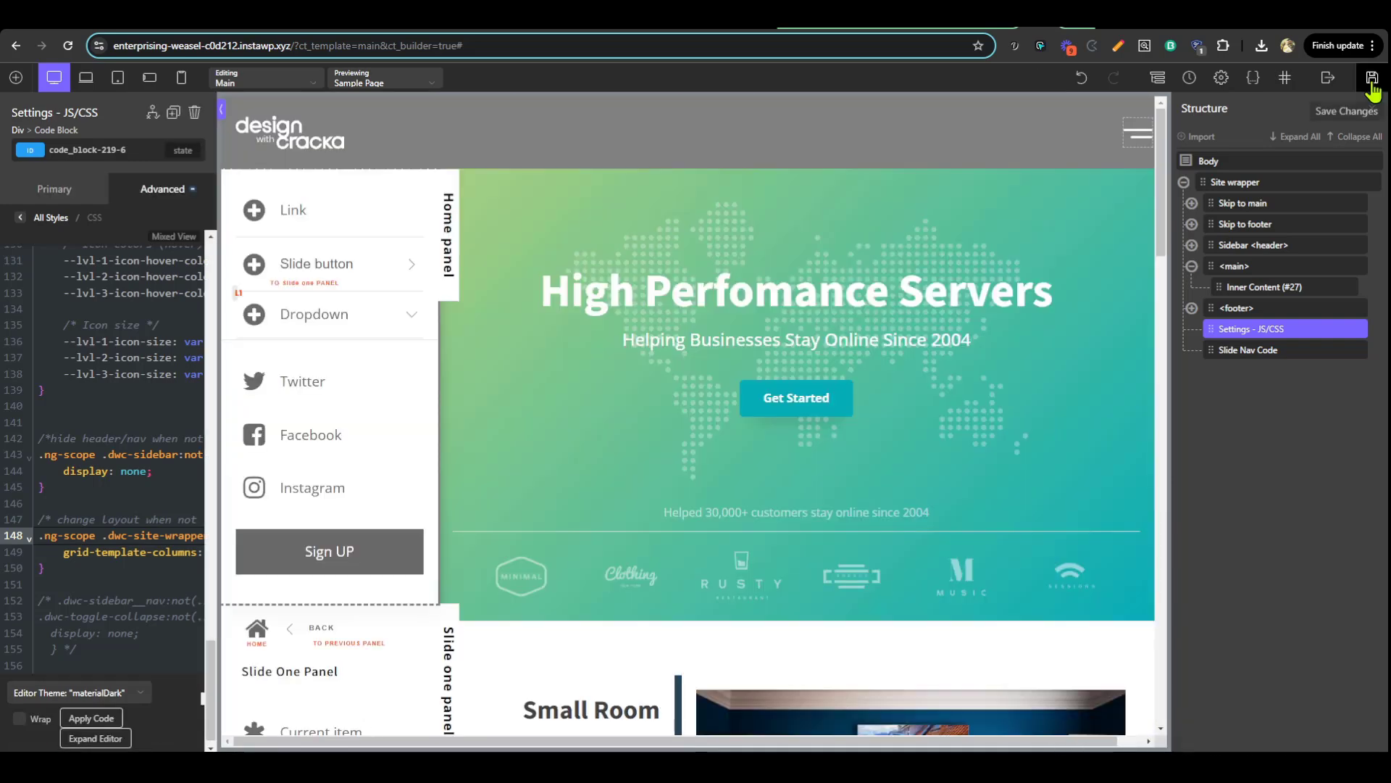
click(1372, 80)
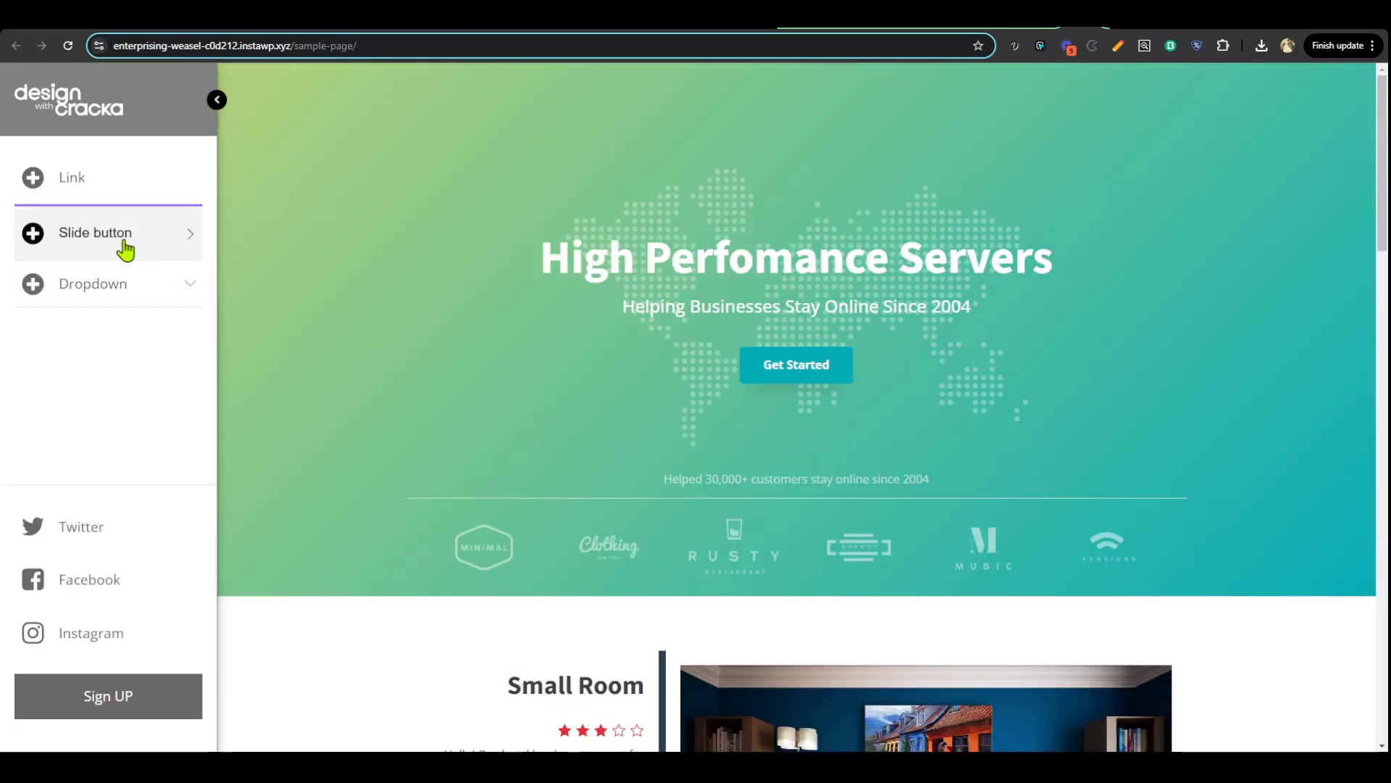
On the live page, test the Slide One panel, go back, then collapse and re-expand the sidebar
click(124, 248)
click(136, 163)
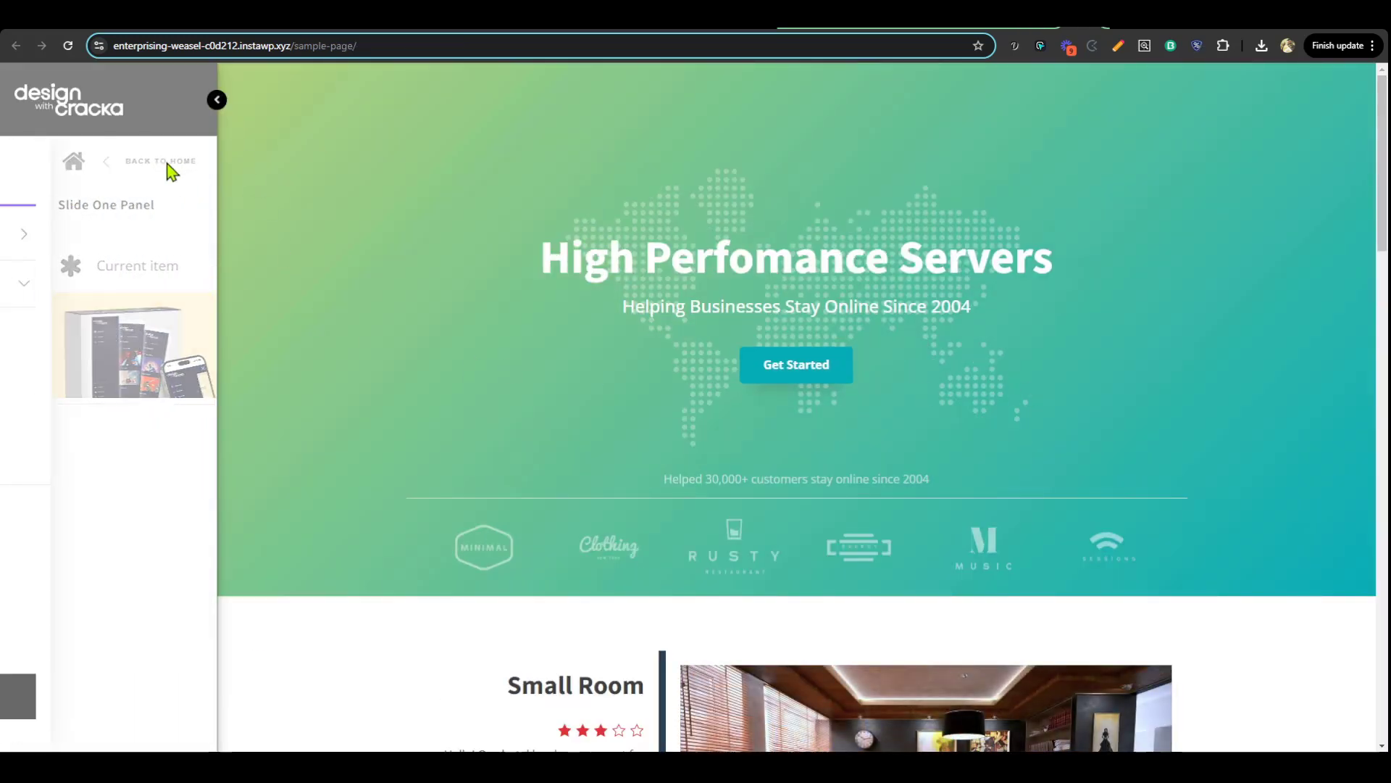
click(218, 100)
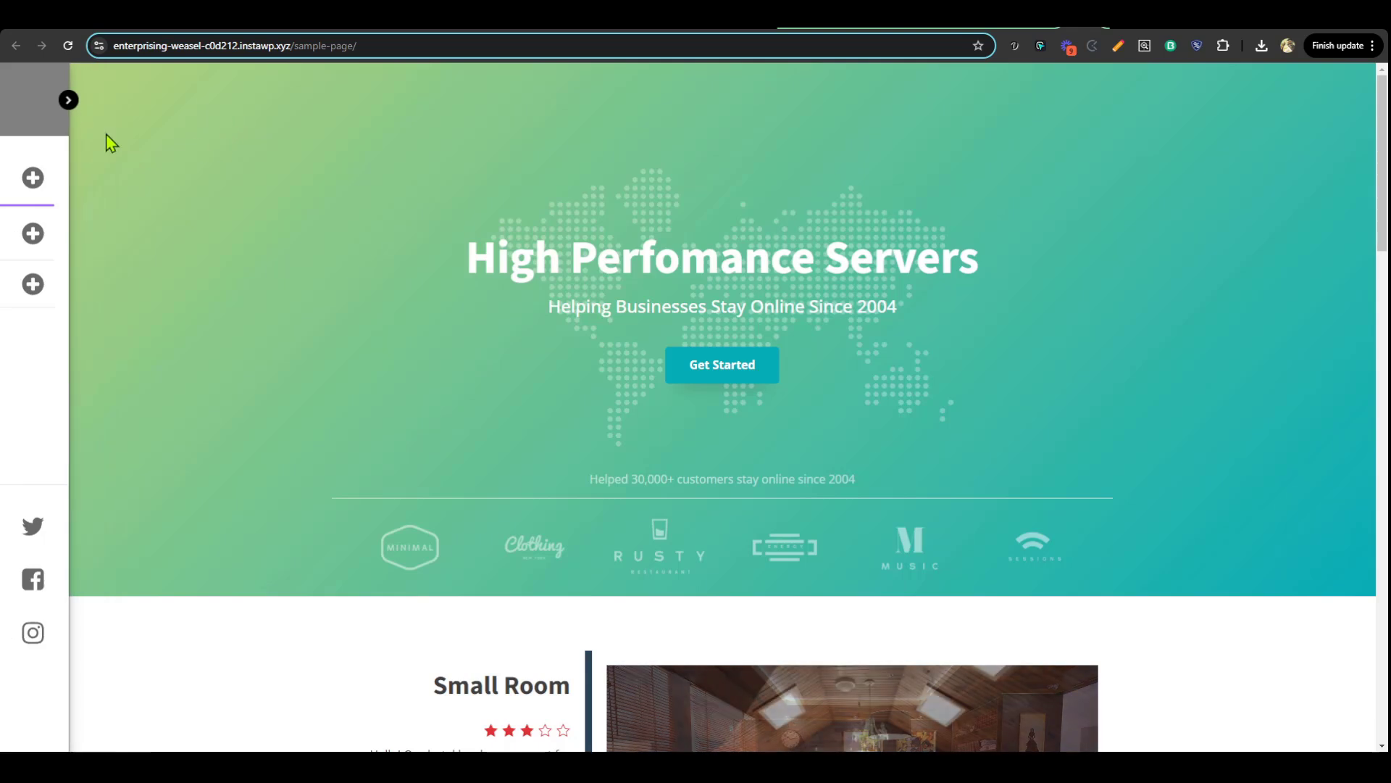
click(68, 101)
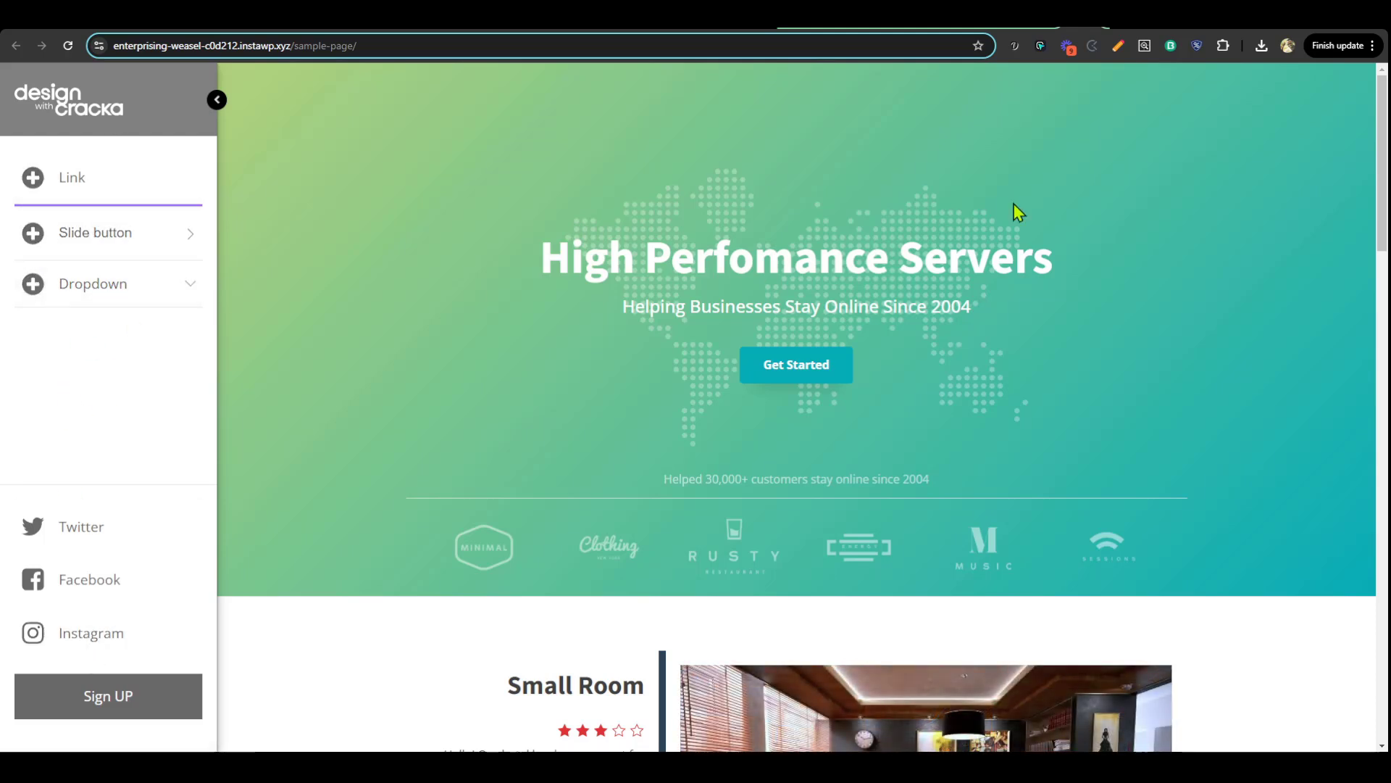
In the expanded CSS editor, change --link-pad-y from 1.2 to 0.8rem
key(ctrl+Tab)
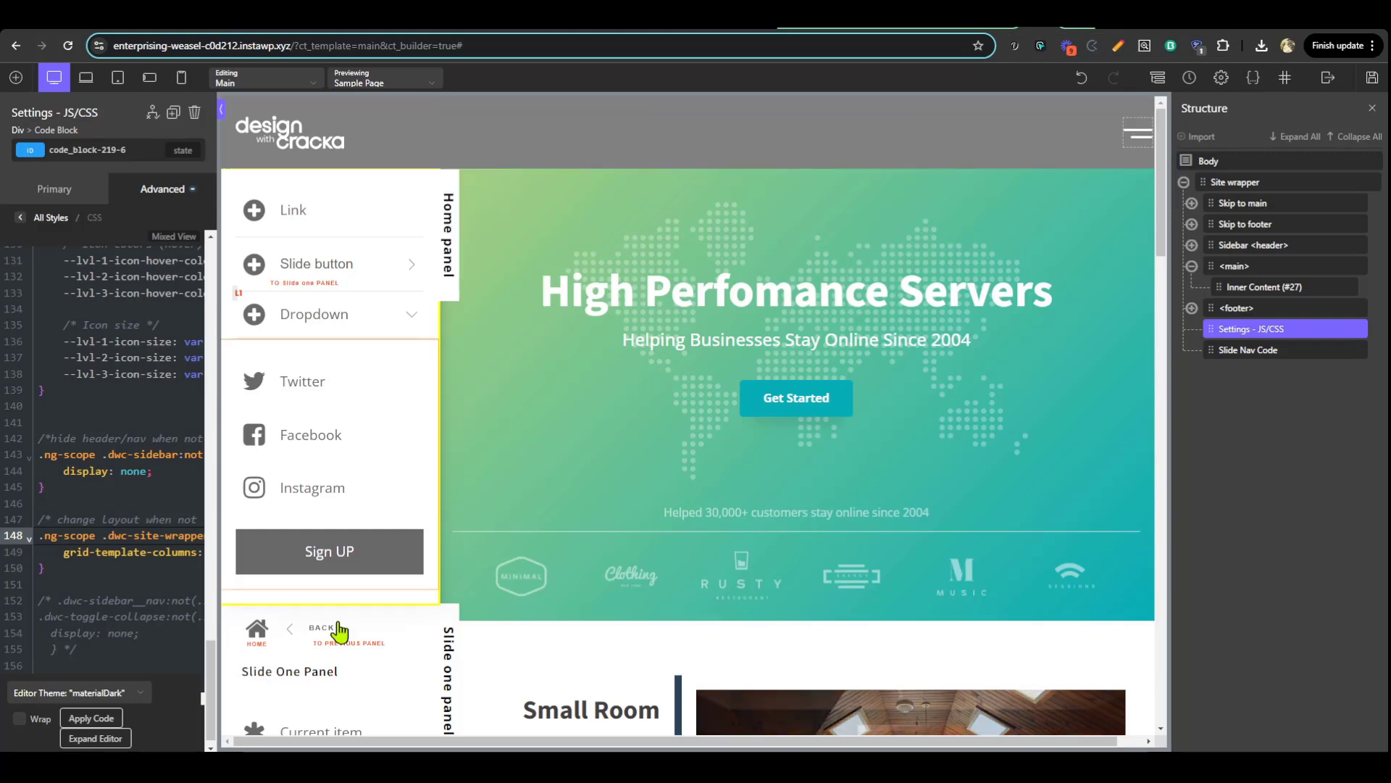
click(101, 738)
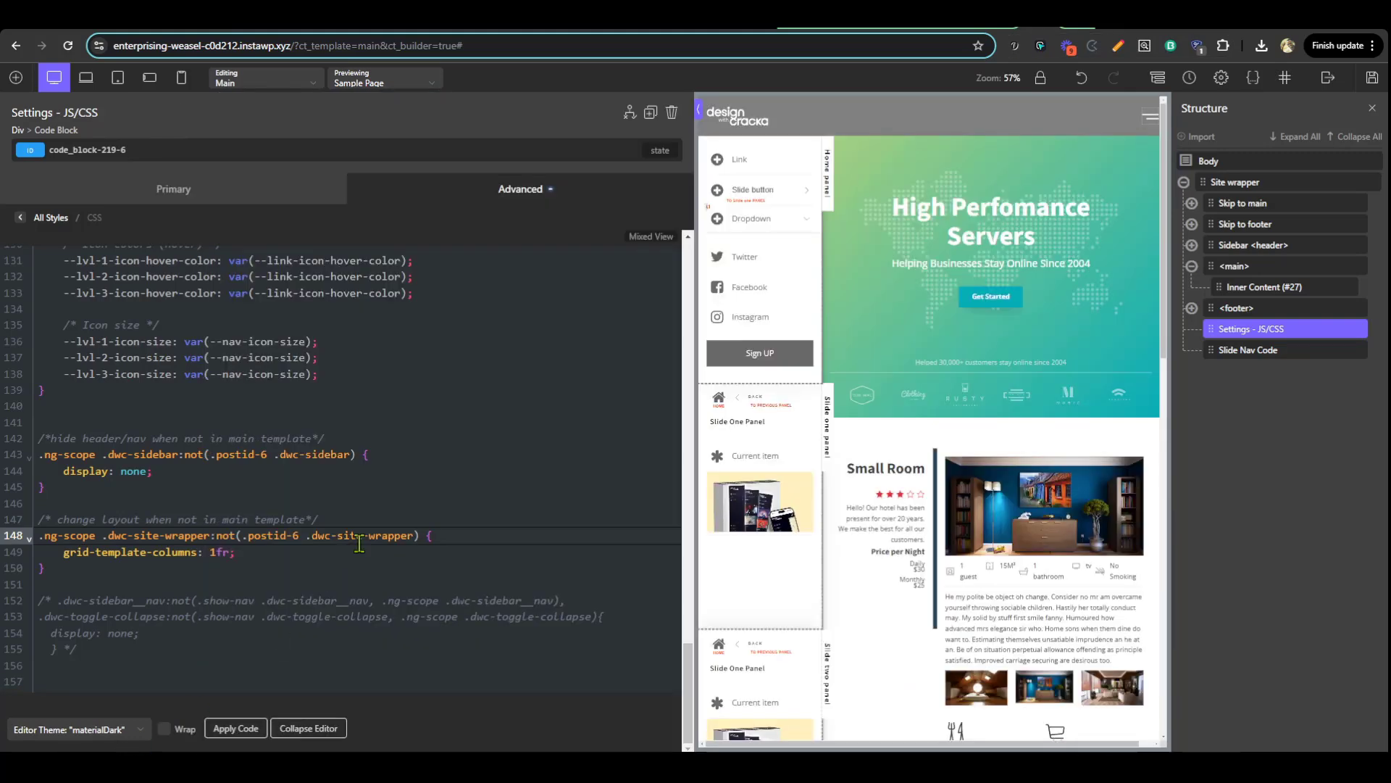
scroll(413, 553, up, 3)
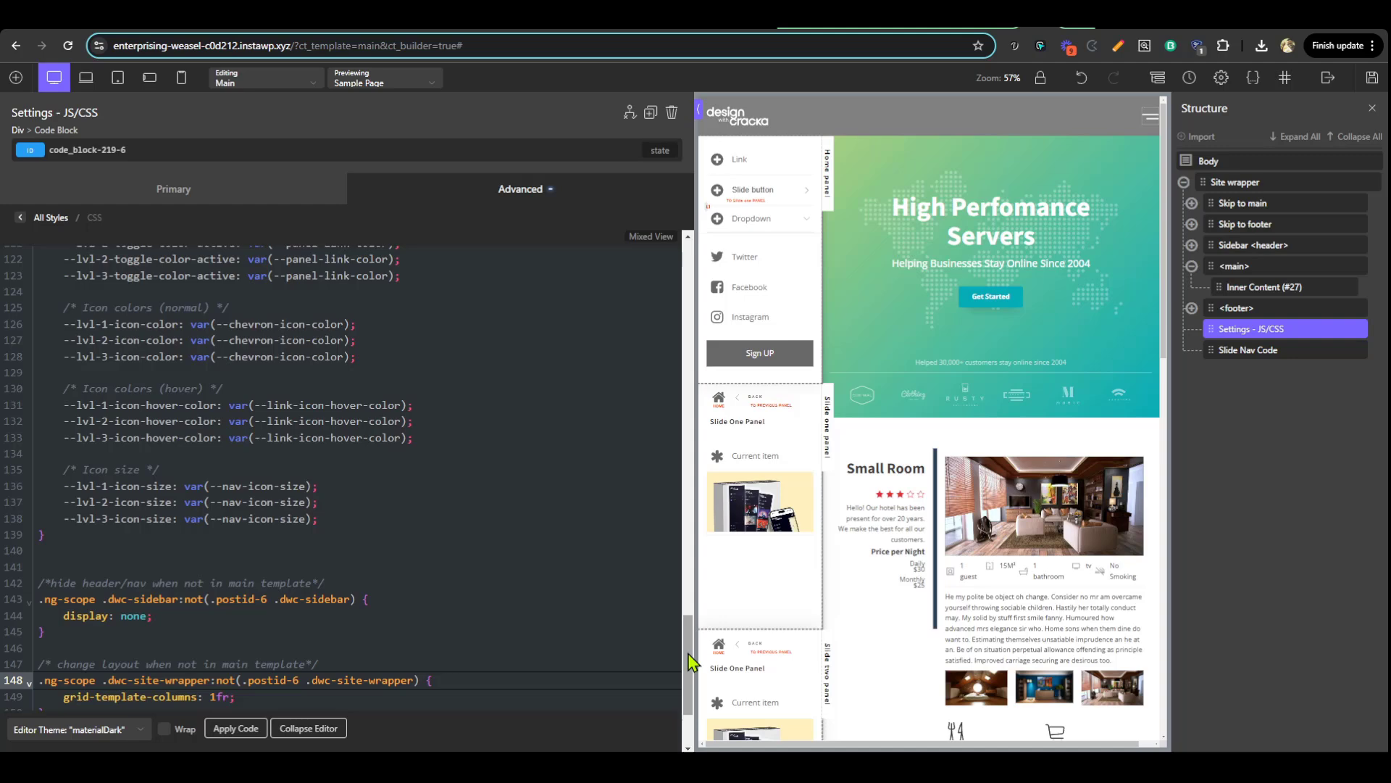
drag(687, 652, 695, 270)
click(327, 387)
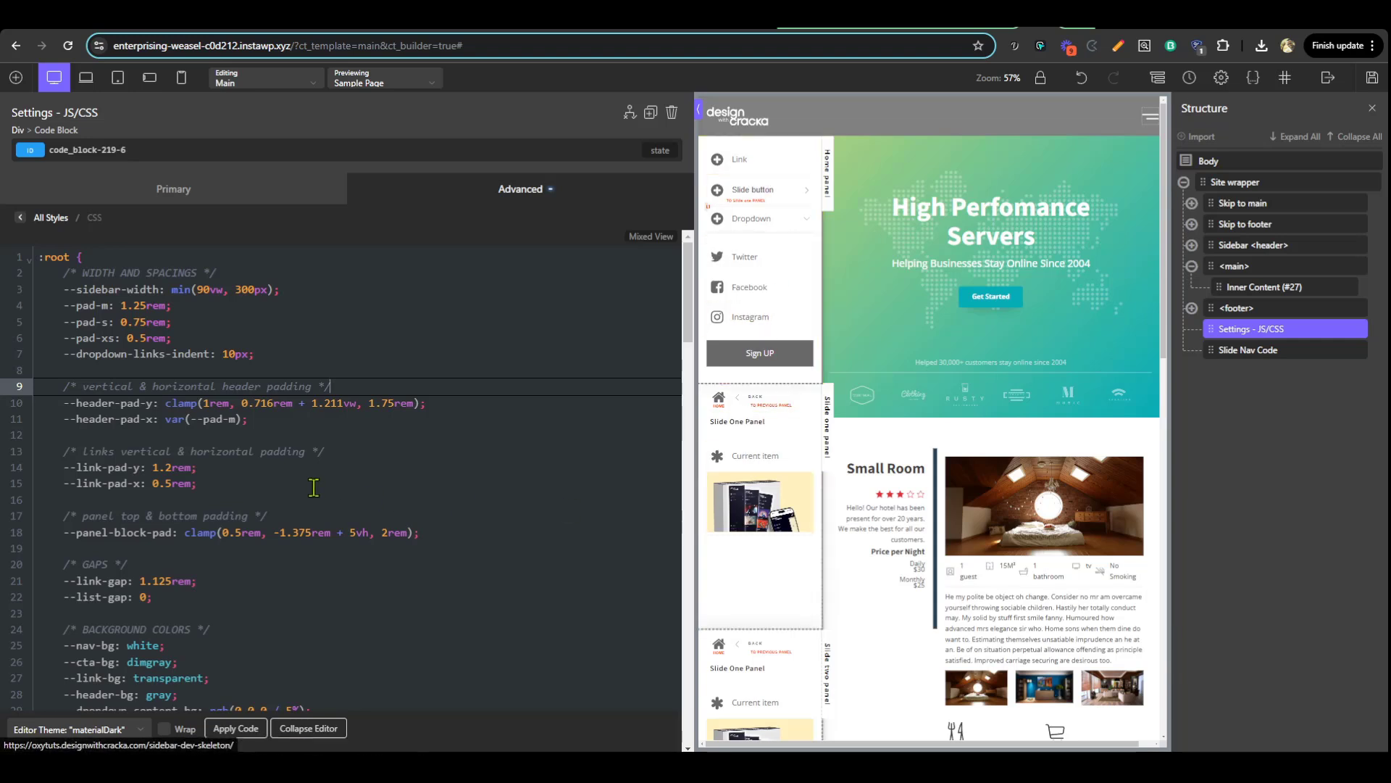
drag(153, 468, 171, 468)
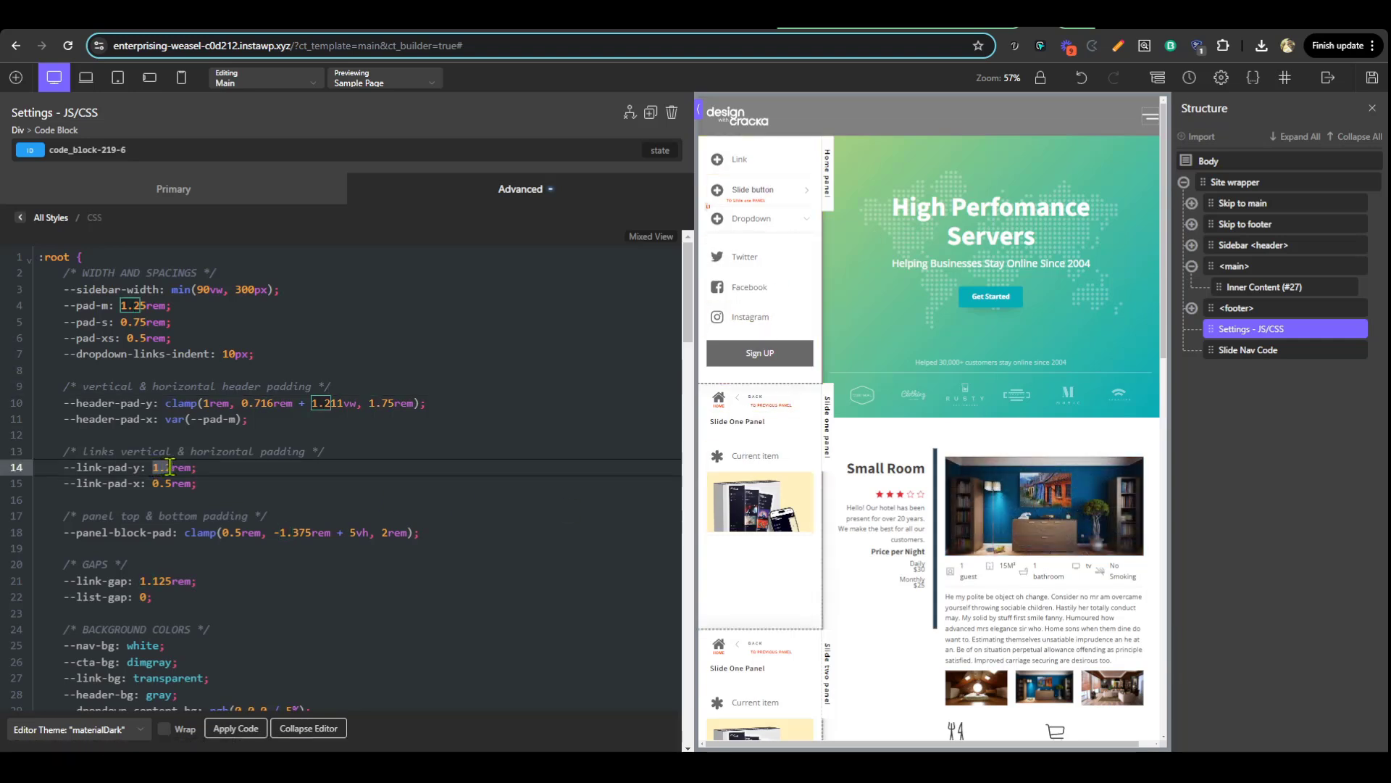
click(223, 449)
Change --nav-icon-size from 2.2rem to 1.6rem
scroll(225, 464, down, 4)
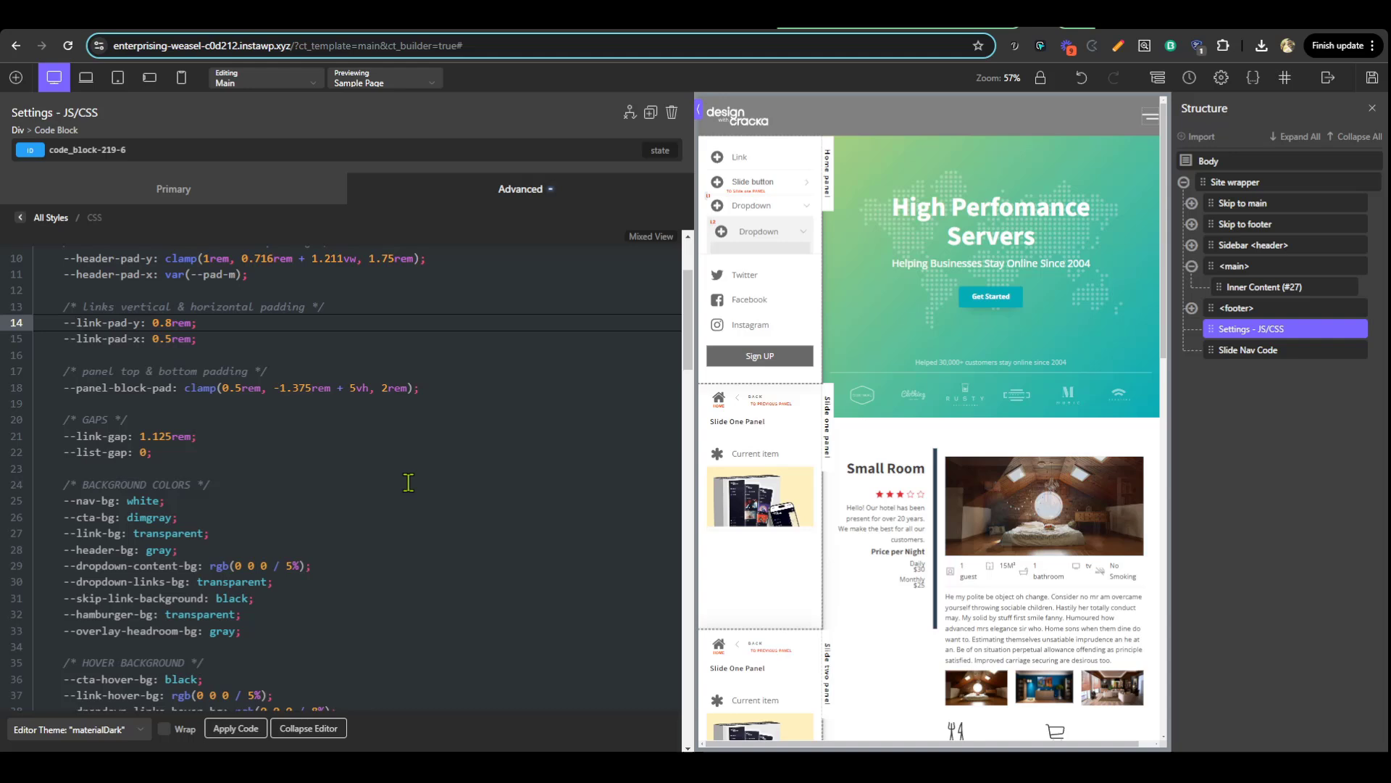
scroll(408, 482, down, 2)
scroll(407, 485, down, 9)
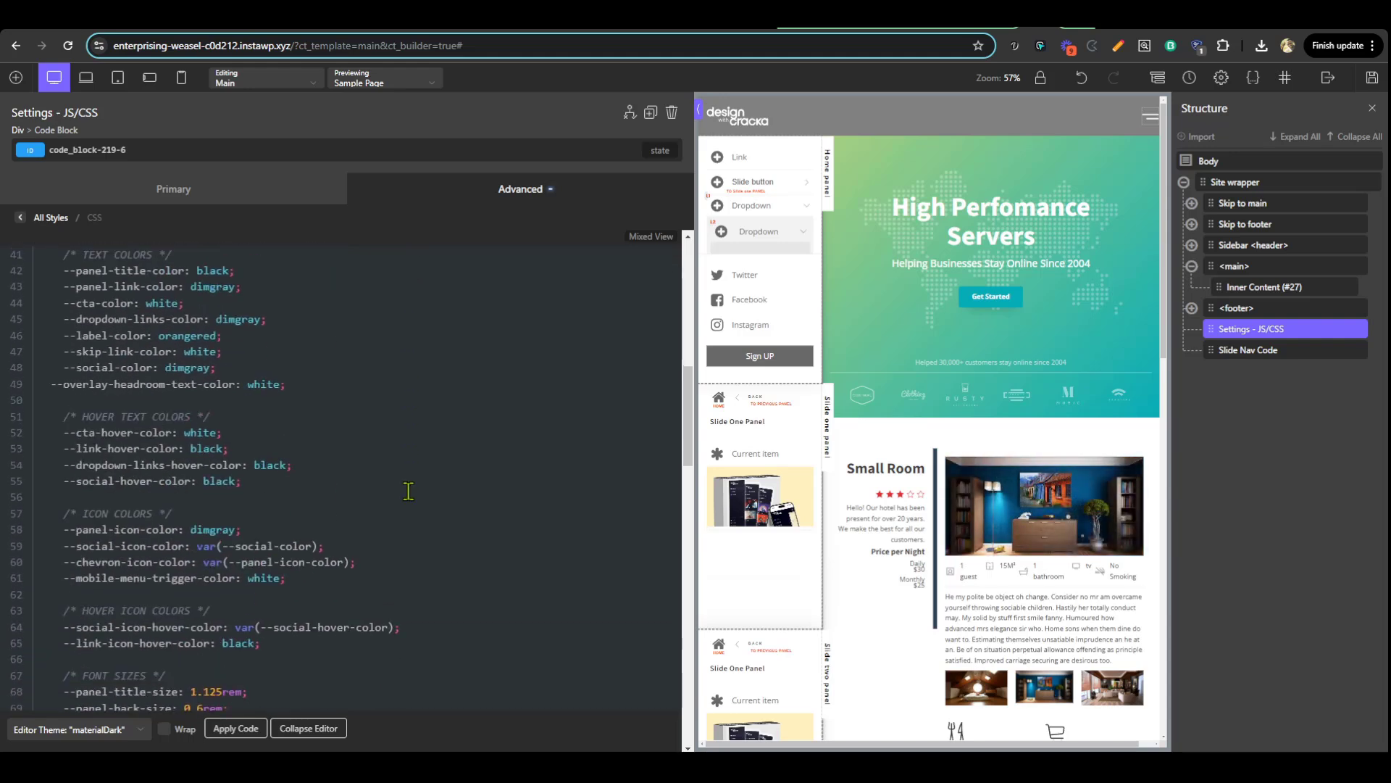
scroll(408, 493, down, 3)
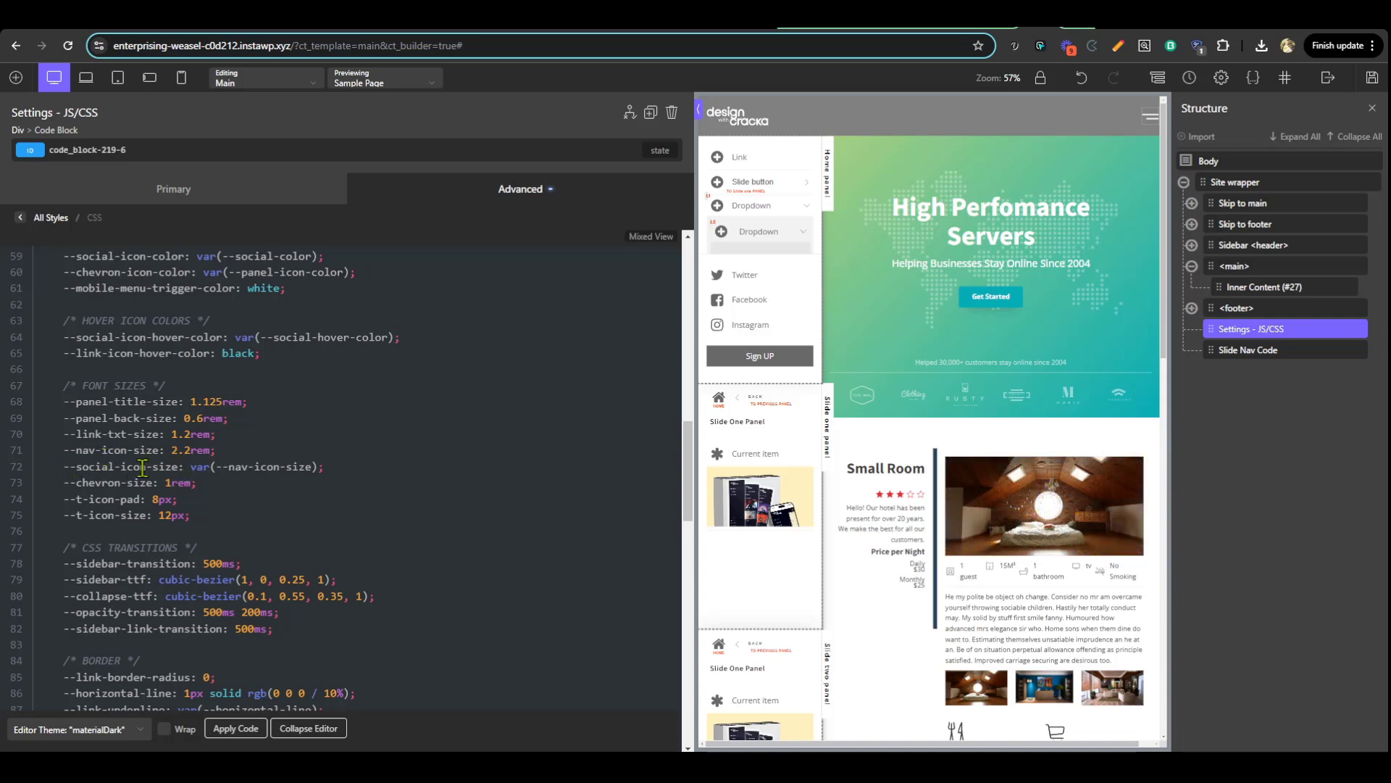
drag(172, 450, 190, 451)
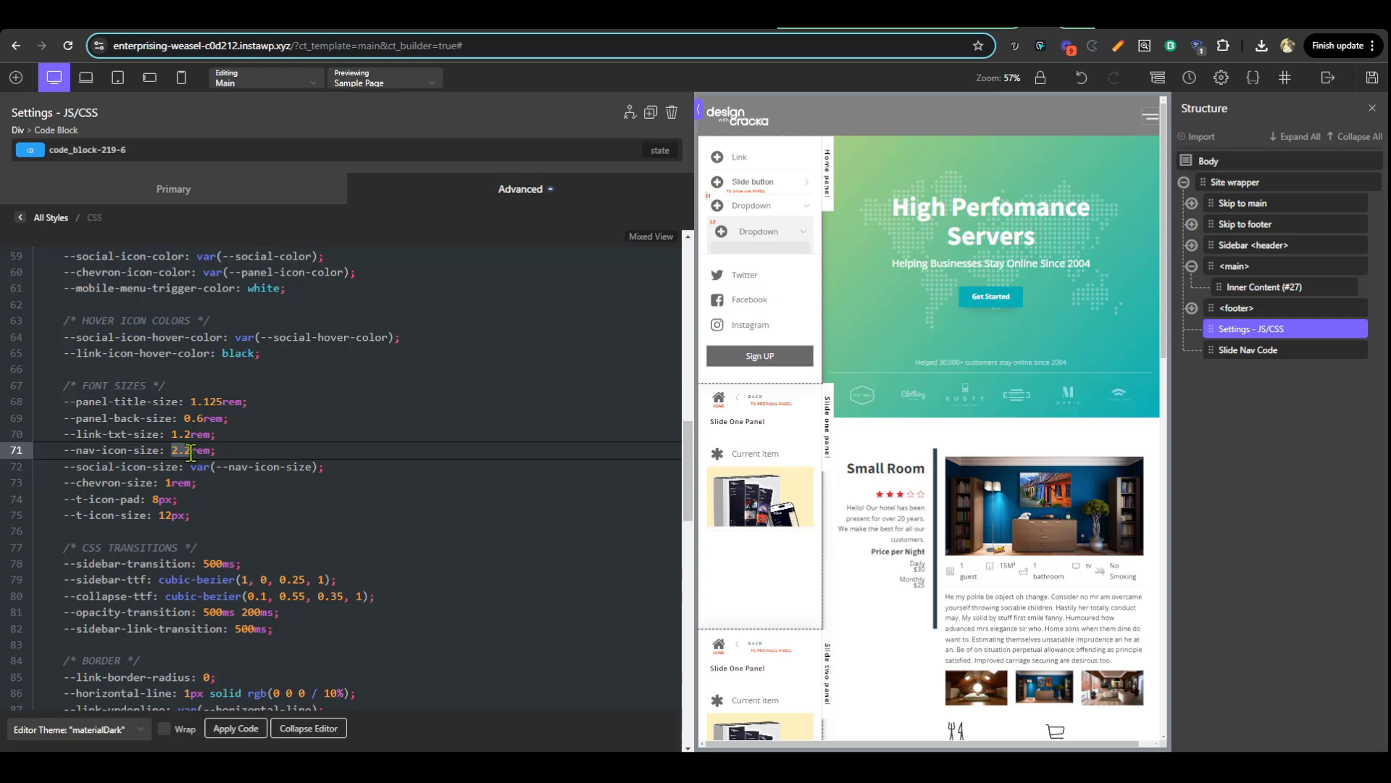
text(1.6)
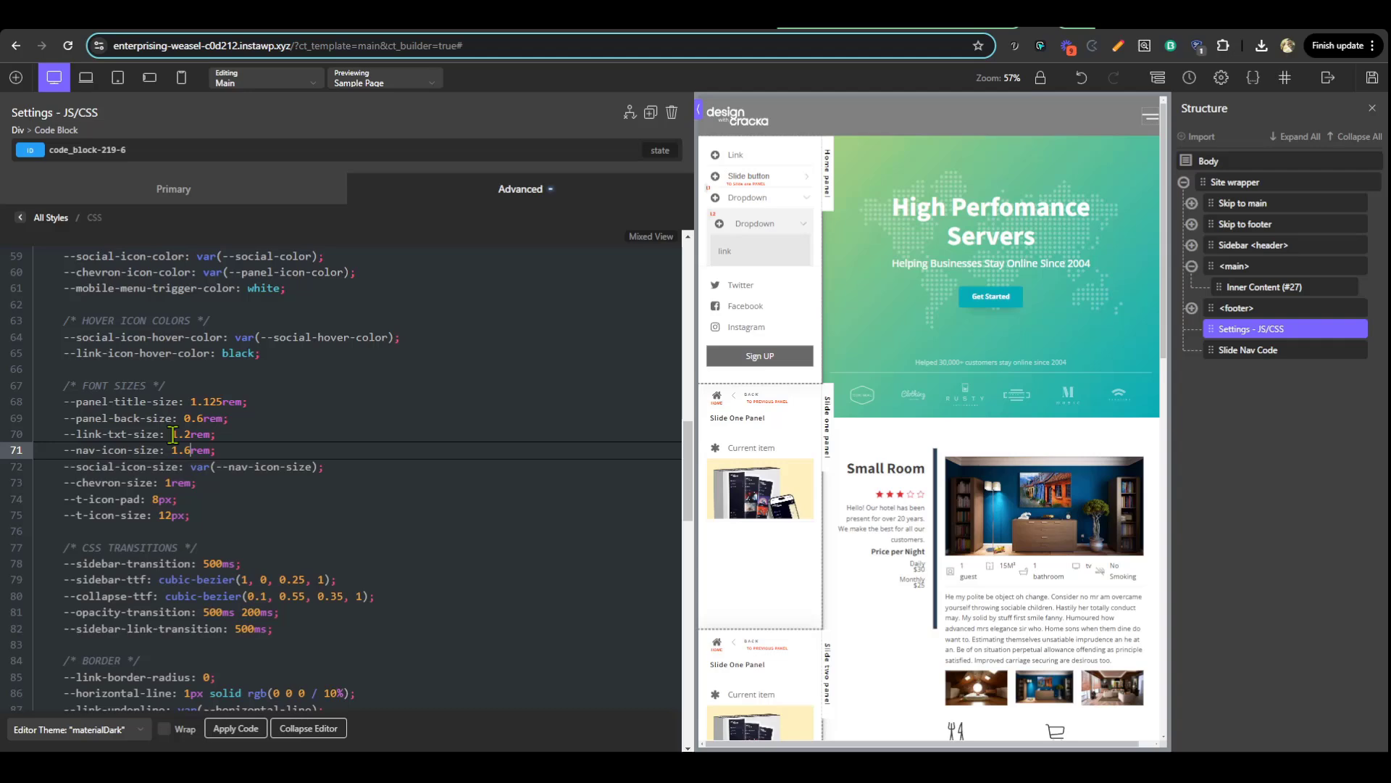
drag(172, 434, 188, 435)
Set --link-txt-size to 1rem, save, and check the smaller sidebar links on the live page
text(1)
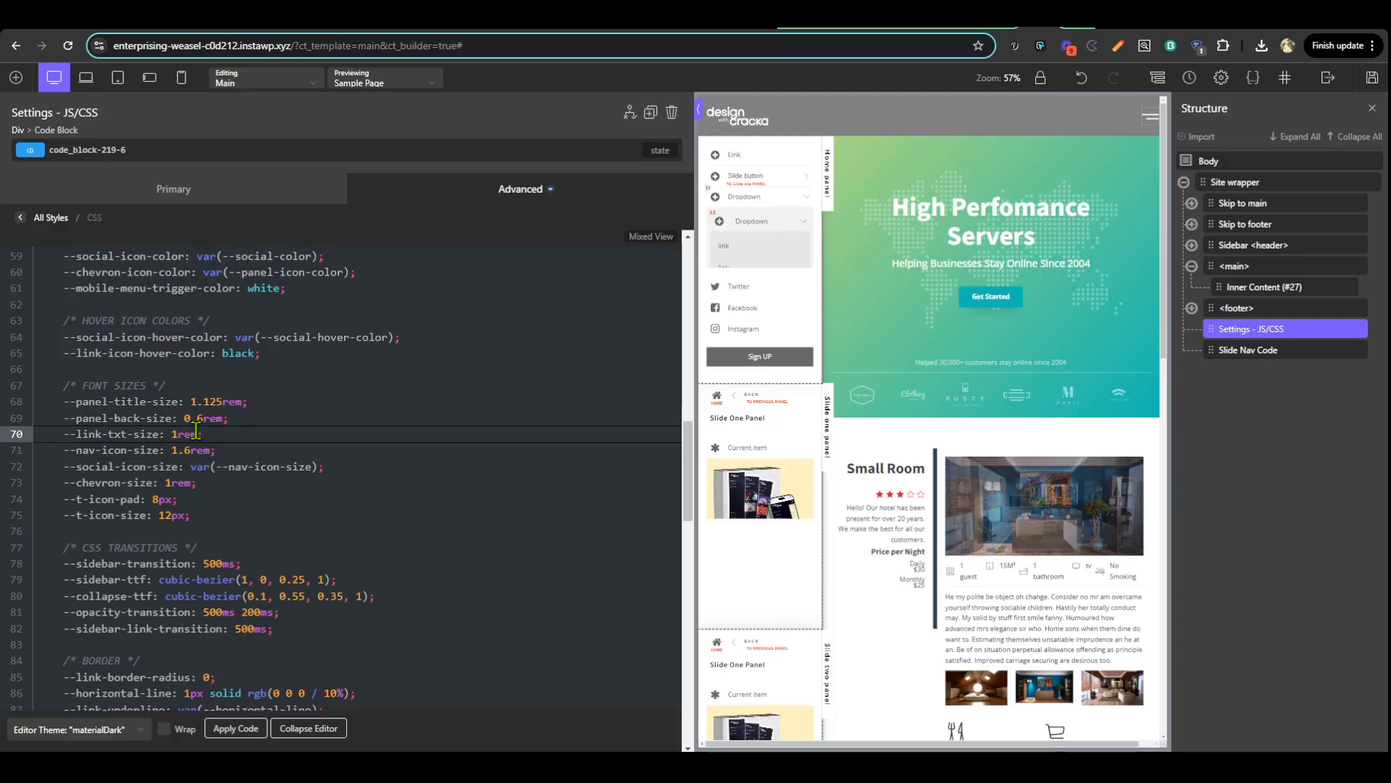
click(311, 733)
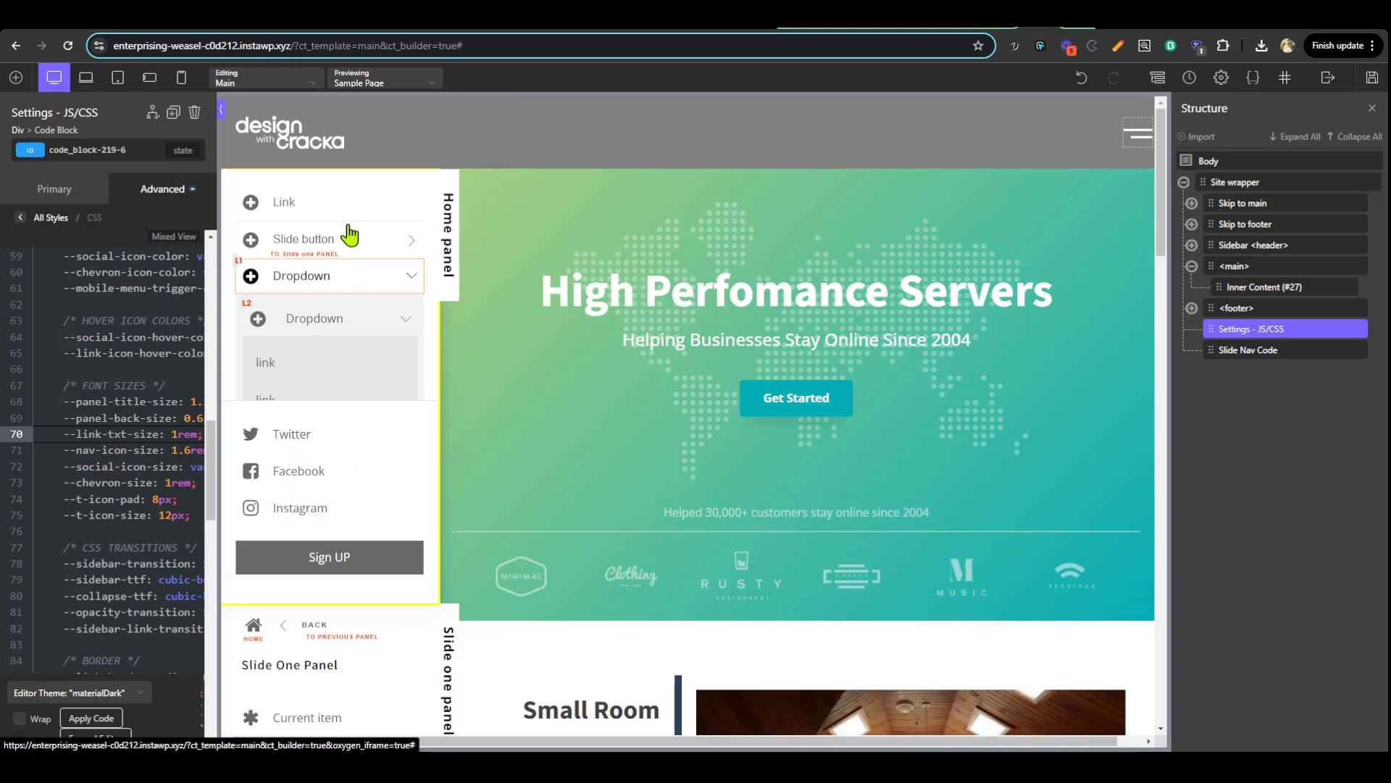
click(1372, 78)
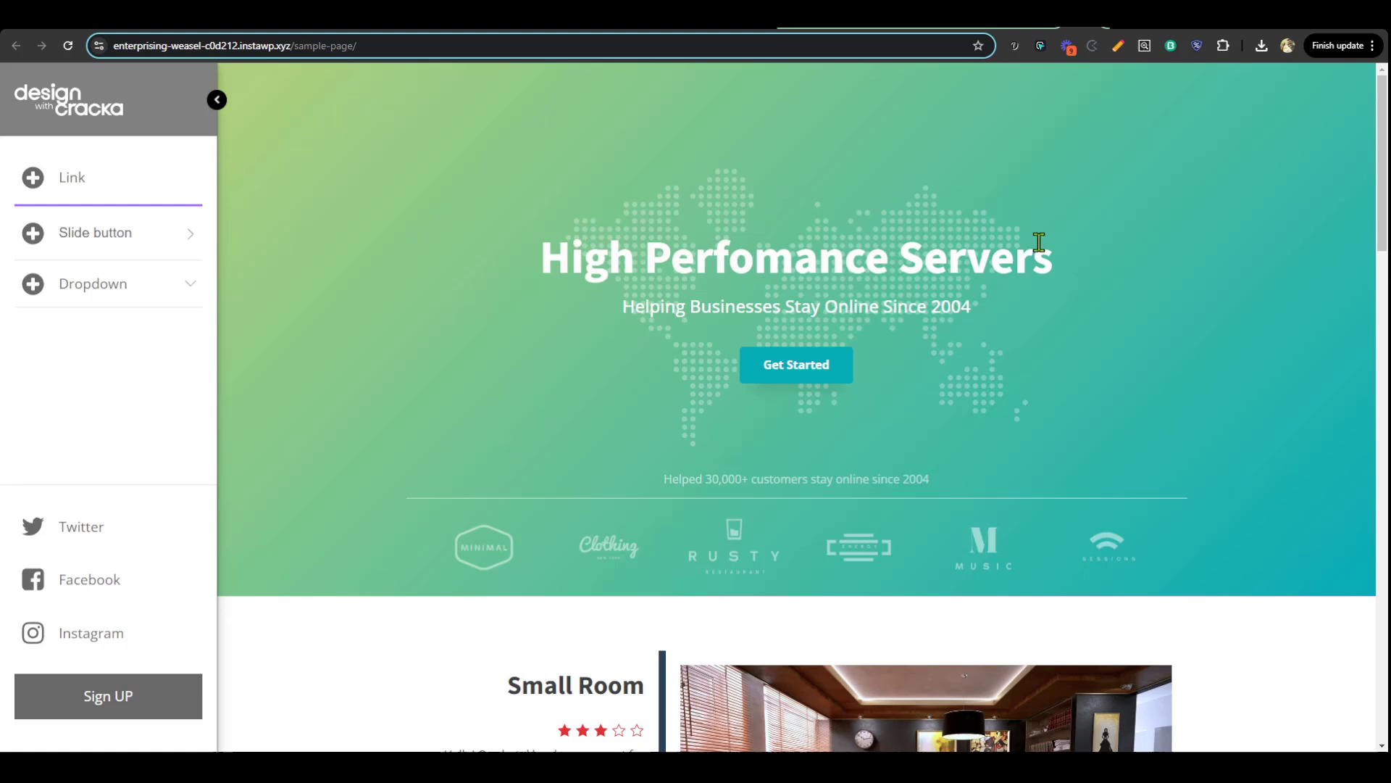
scroll(1038, 241, down, 15)
scroll(590, 447, up, 15)
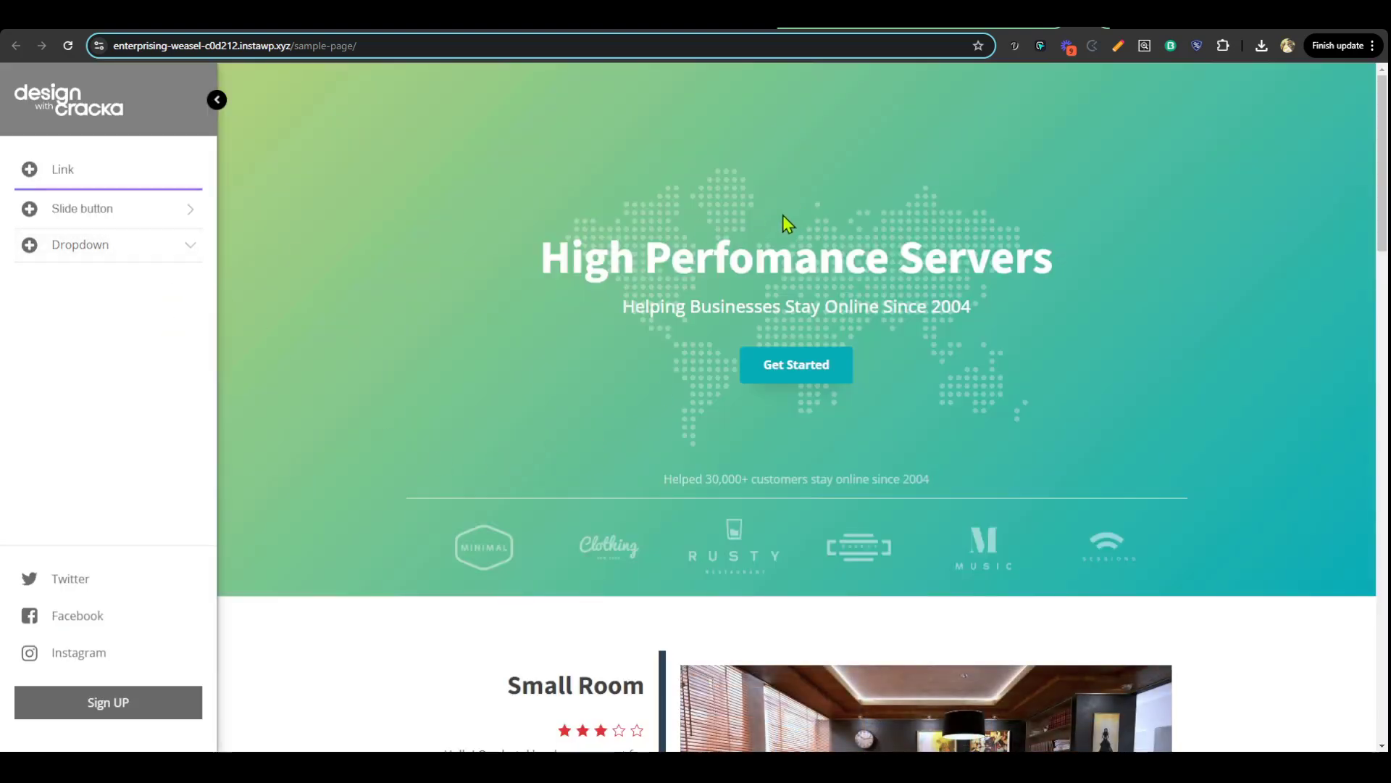
key(ctrl+Tab)
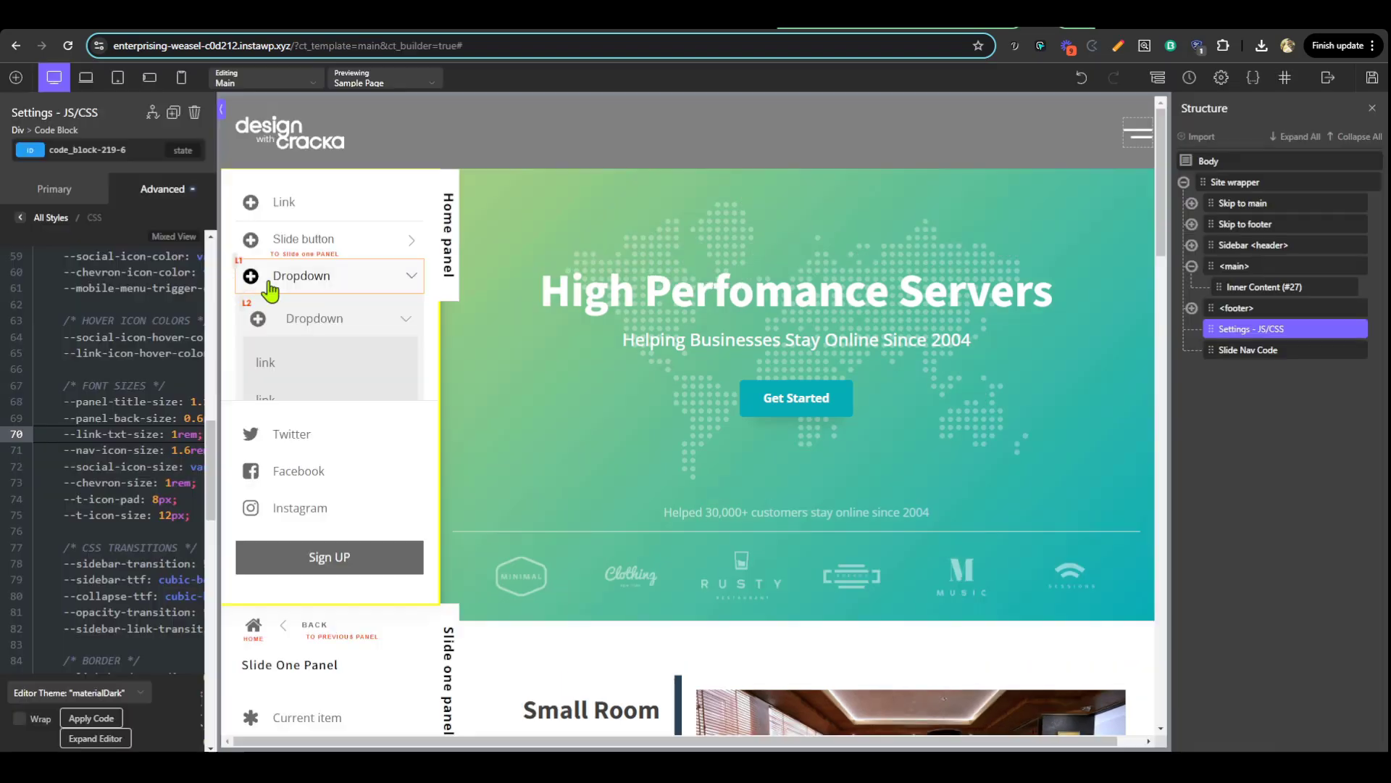
Change const enableOffCanvas from 0 to 1 in the JavaScript and save
click(95, 738)
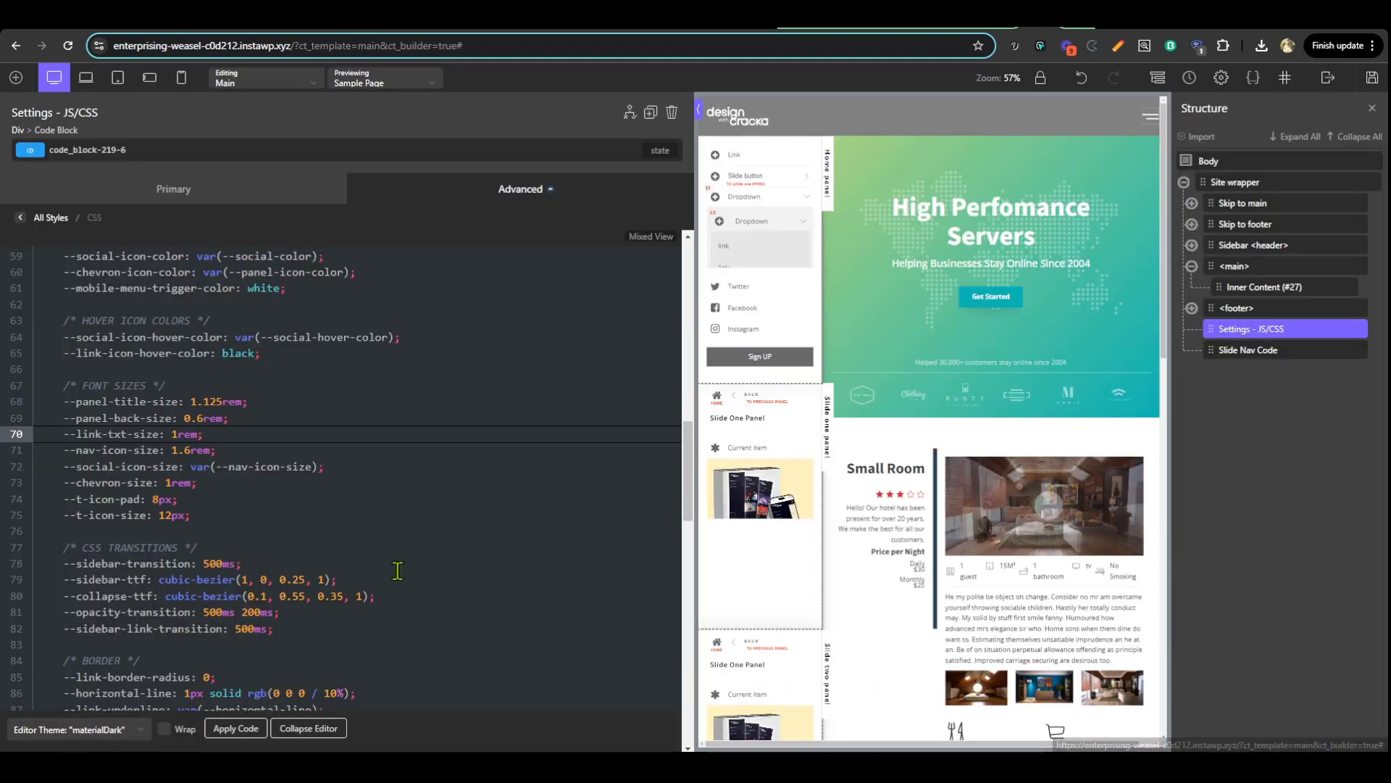
click(147, 194)
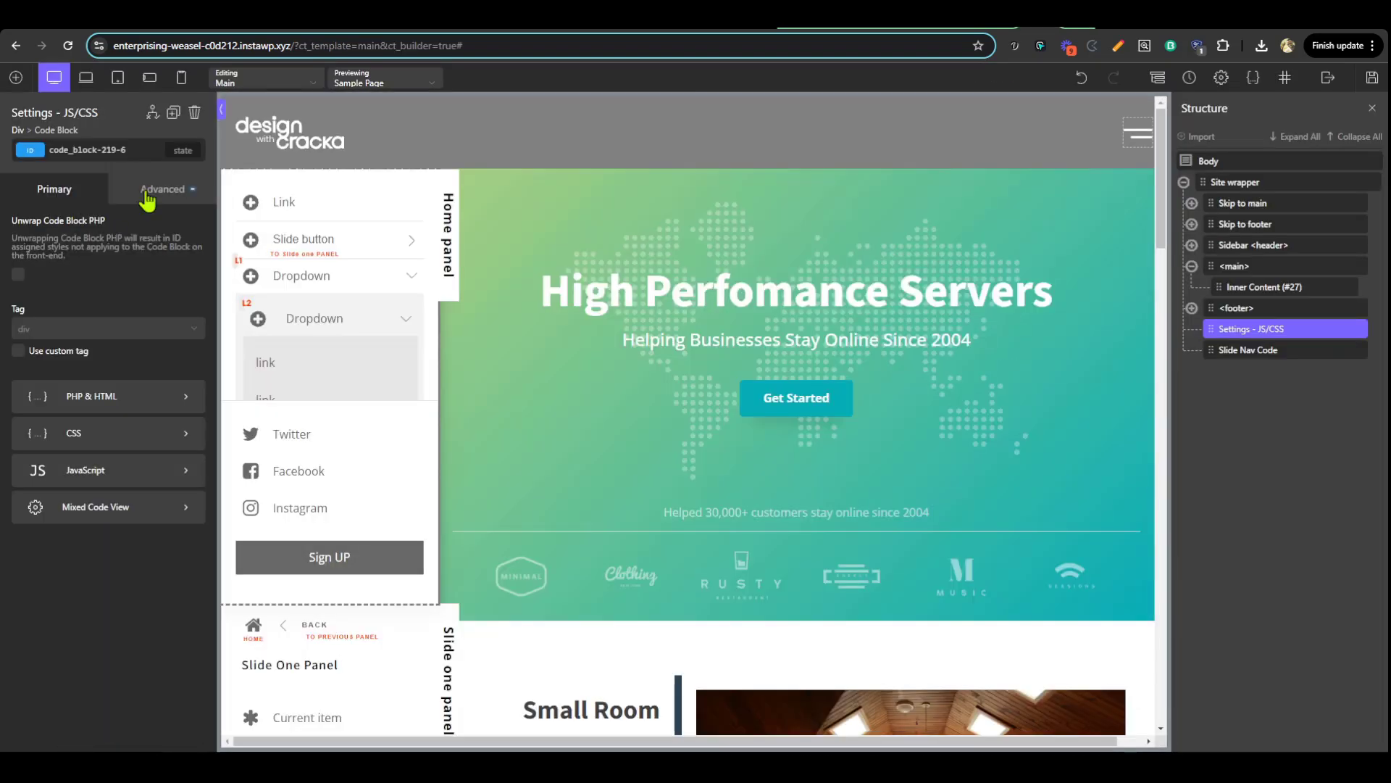
click(110, 479)
scroll(426, 443, up, 3)
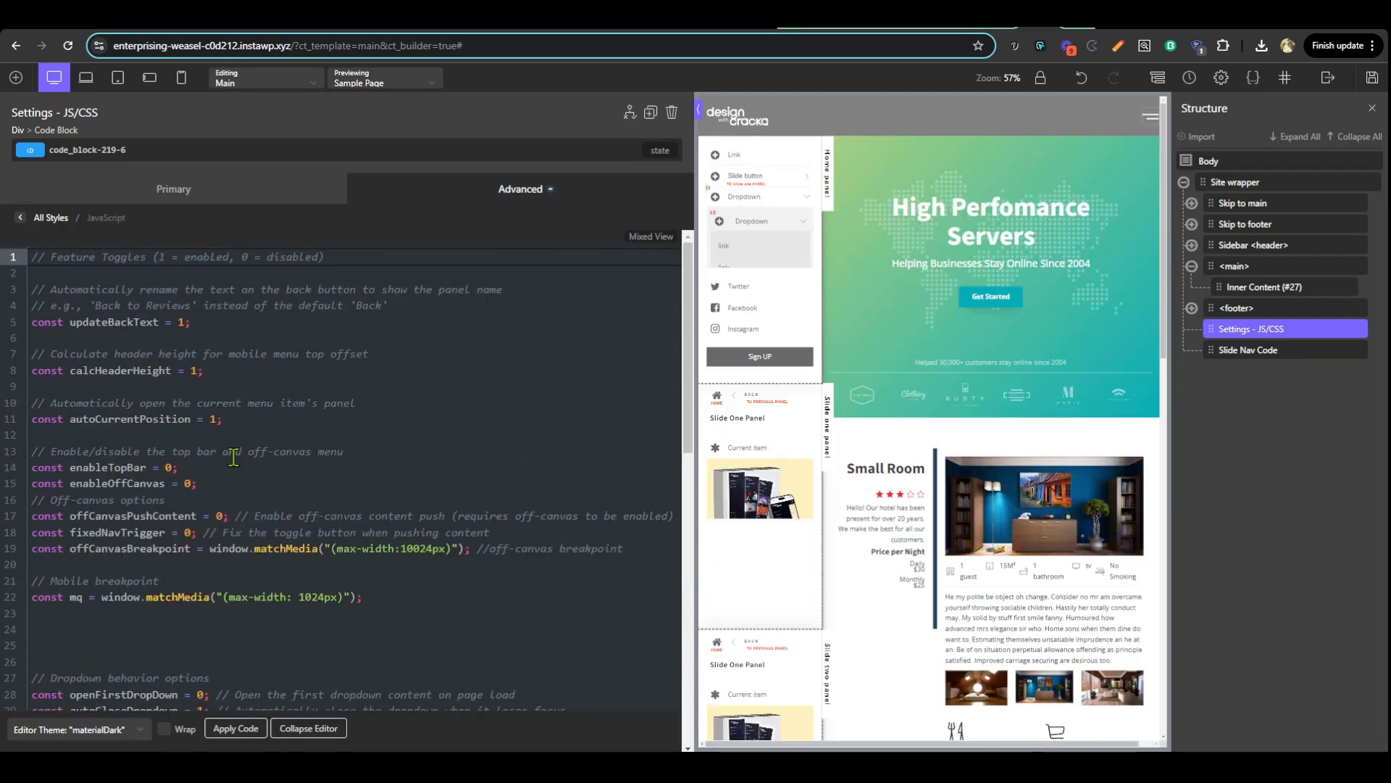
double_click(190, 483)
text(1)
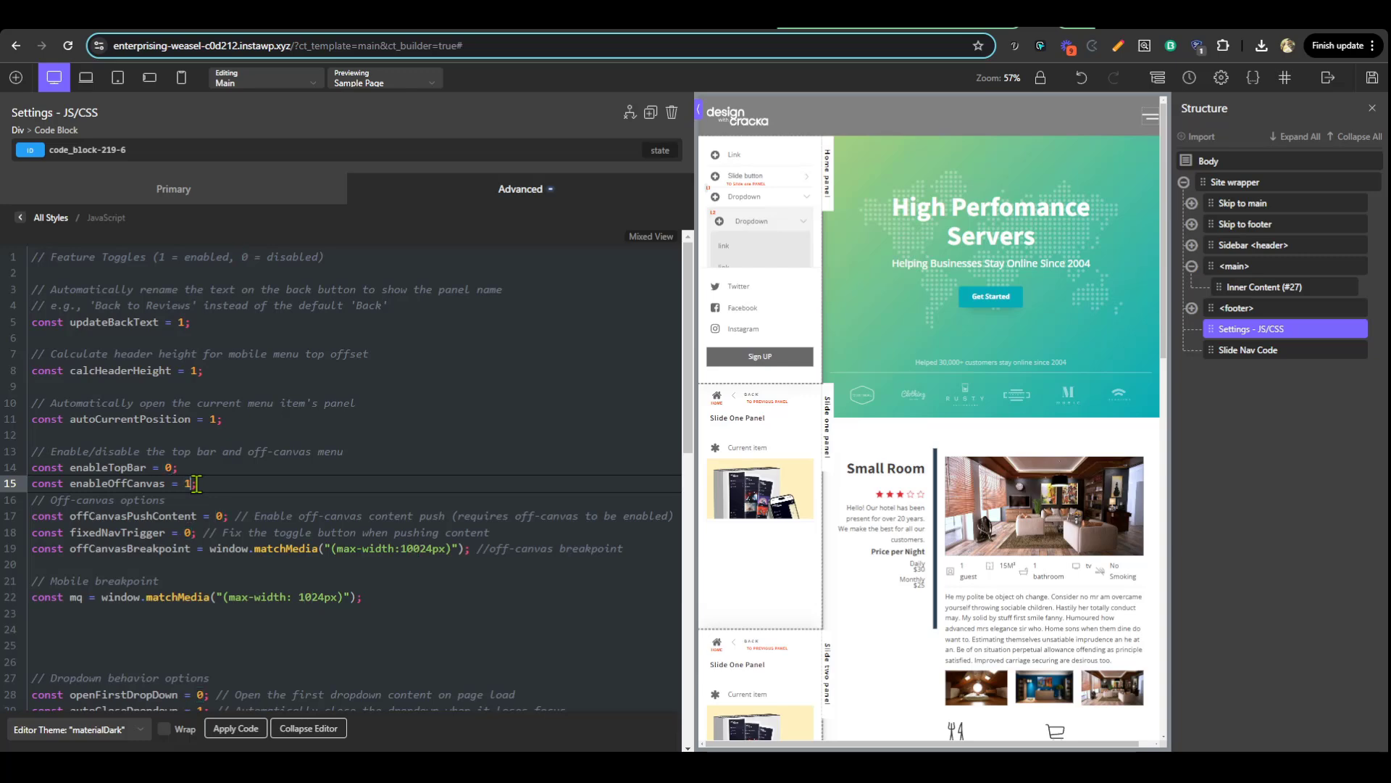
click(1372, 77)
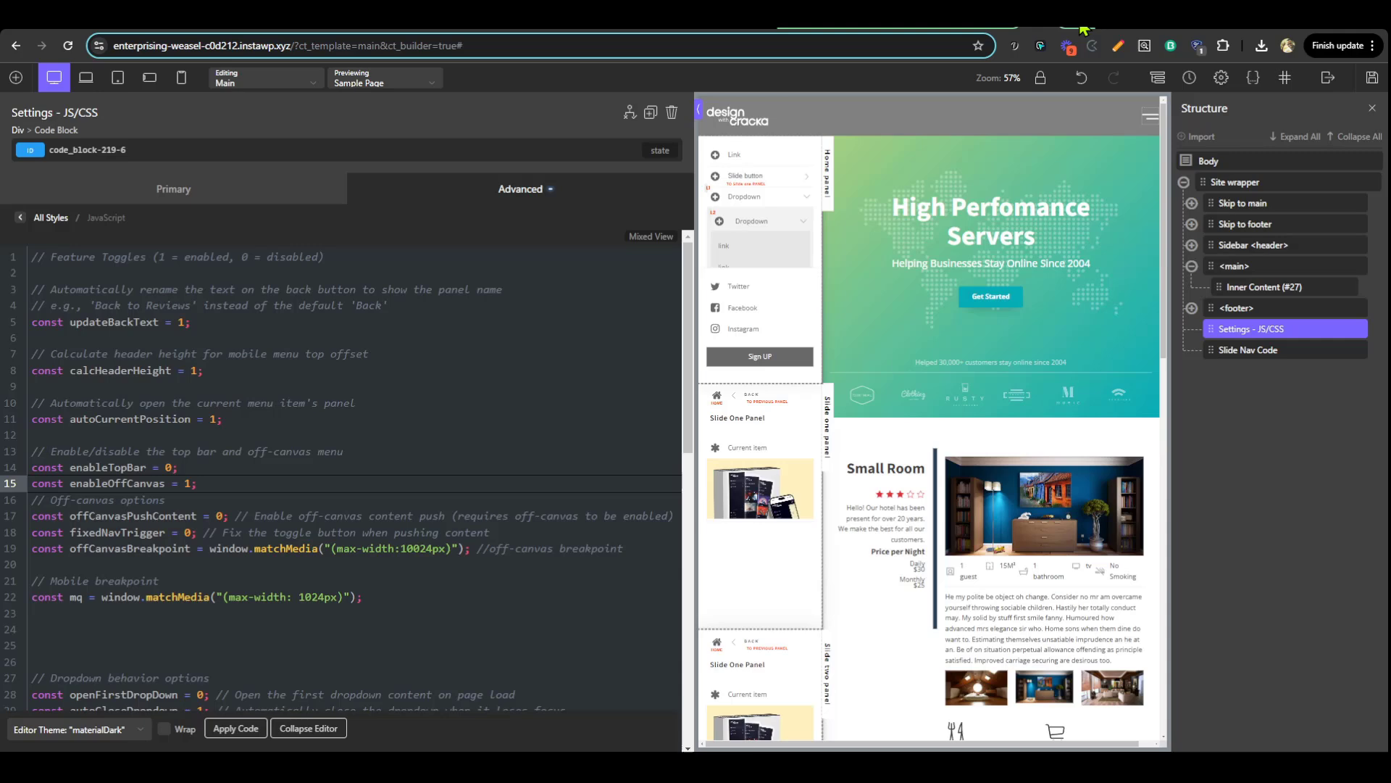
Reload the live page and test opening and closing the off-canvas menu
click(1084, 27)
key(F5)
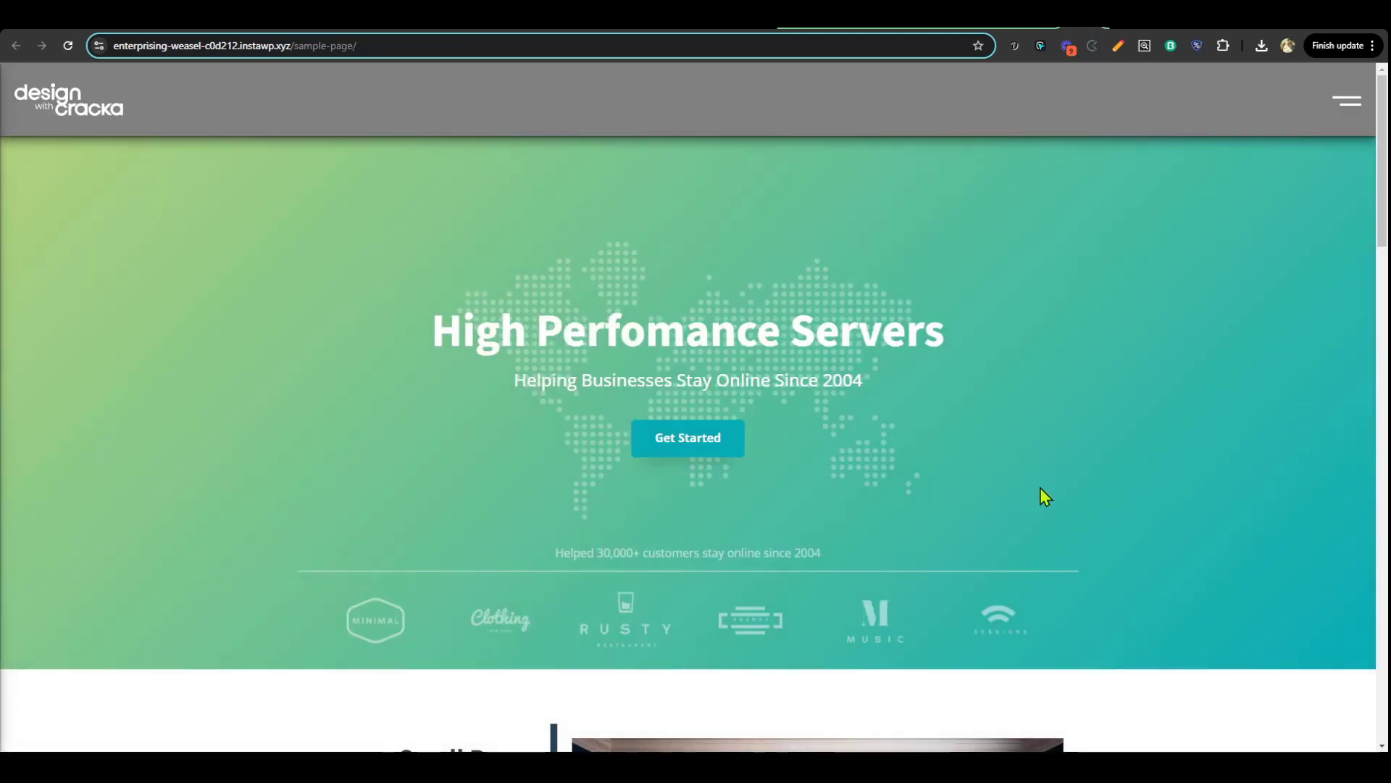
click(1347, 109)
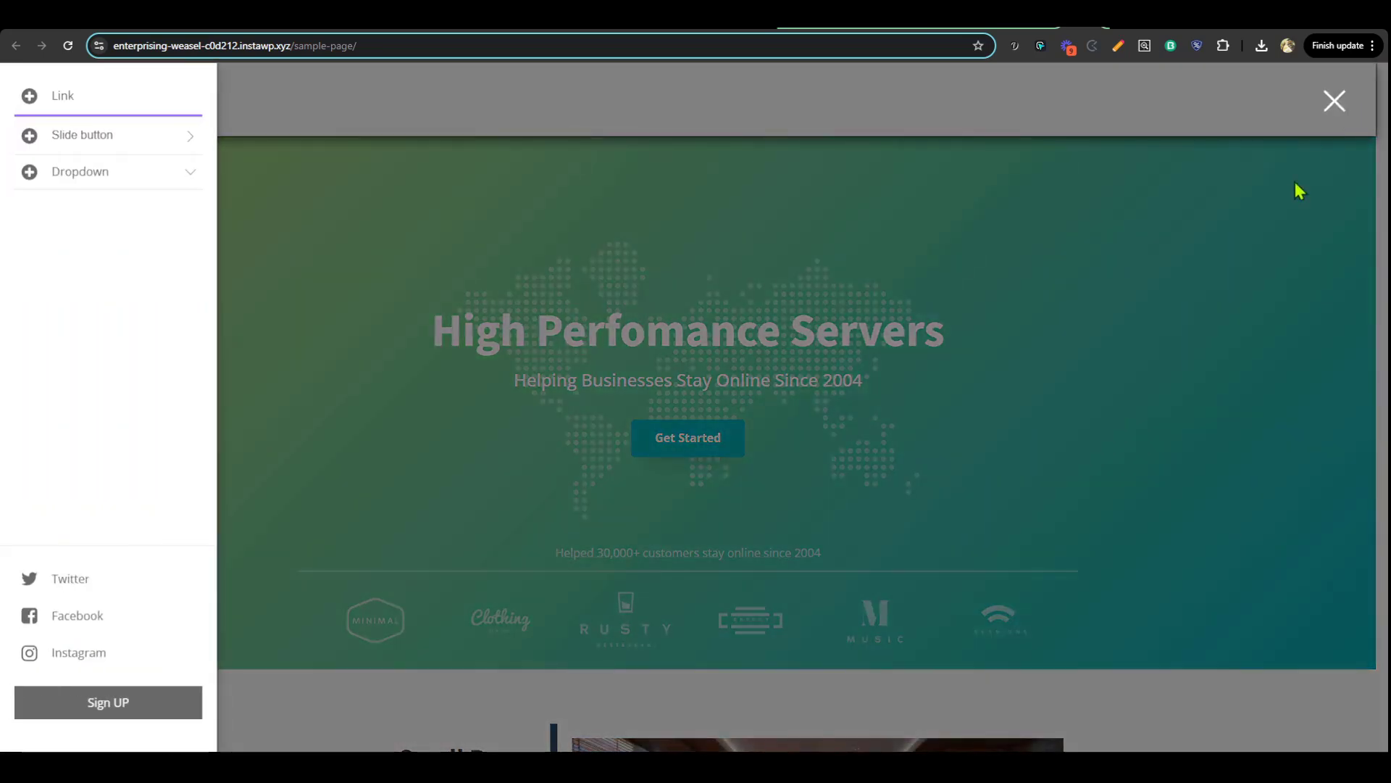
click(1185, 287)
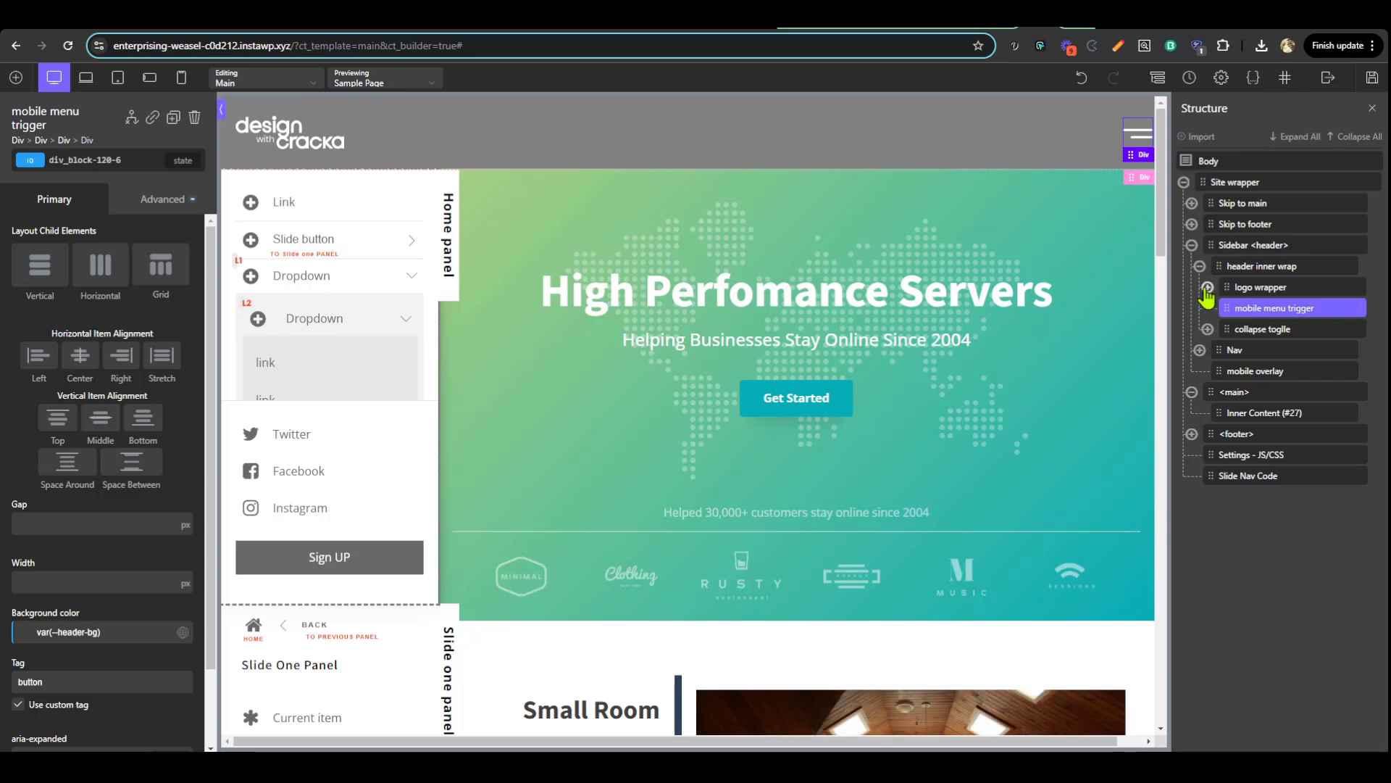
Select the header inner wrap element in the structure and browse its settings
click(1262, 269)
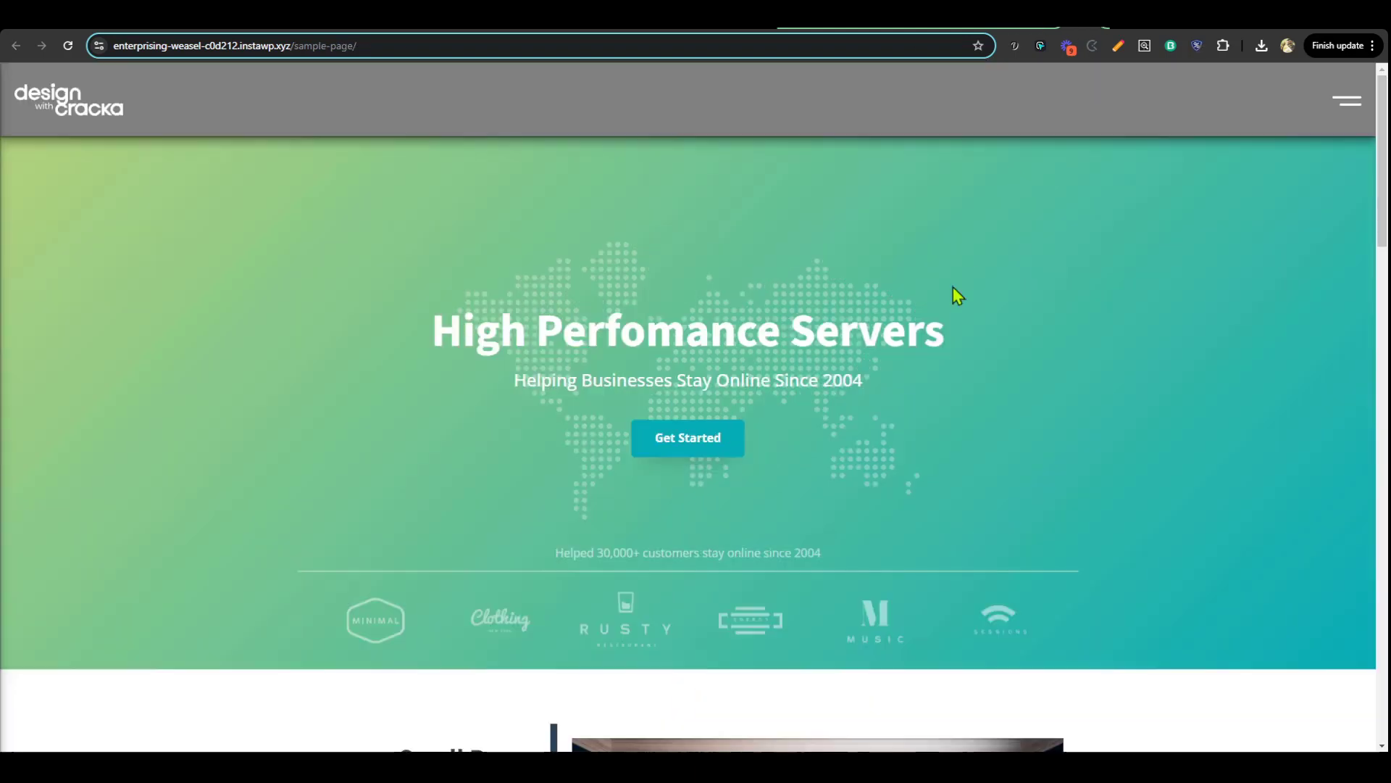
scroll(942, 326, down, 5)
scroll(944, 387, up, 5)
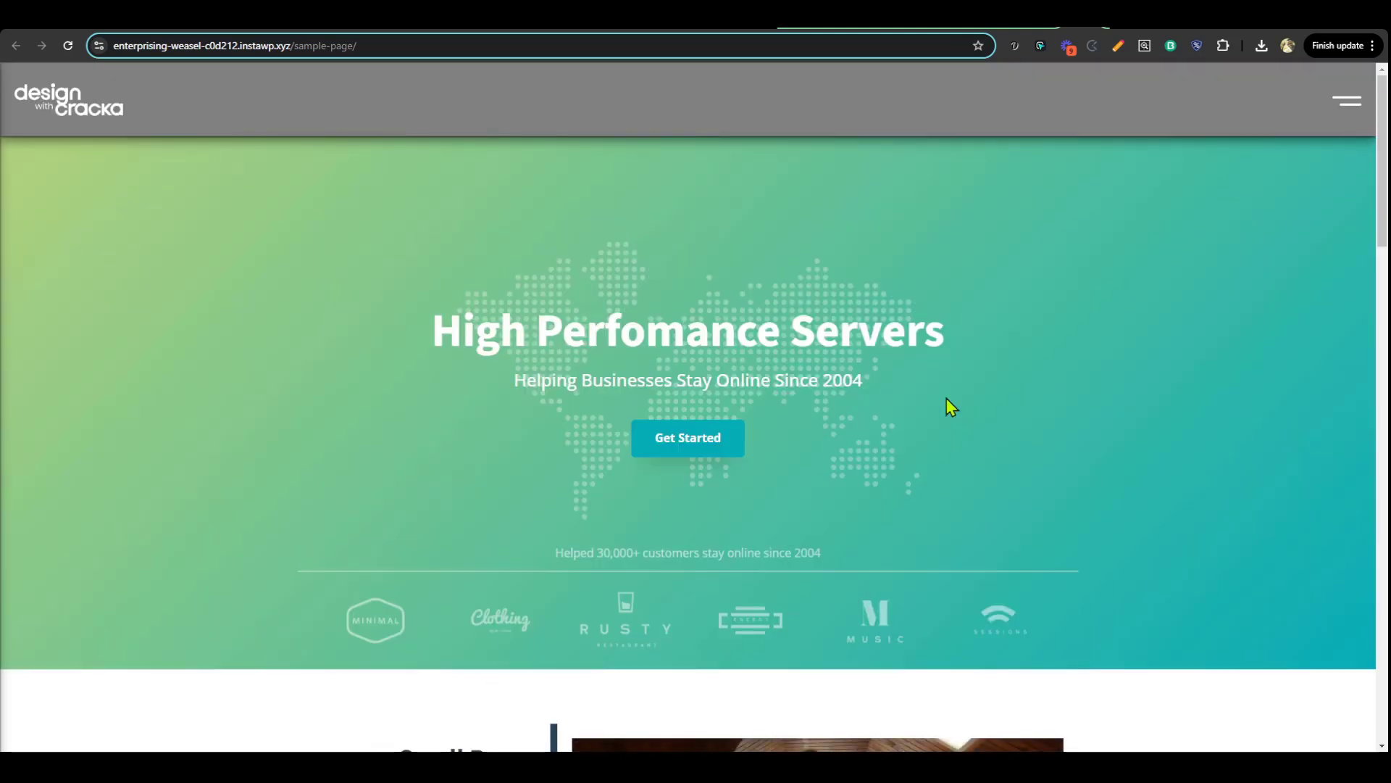
scroll(947, 398, down, 5)
scroll(944, 466, up, 5)
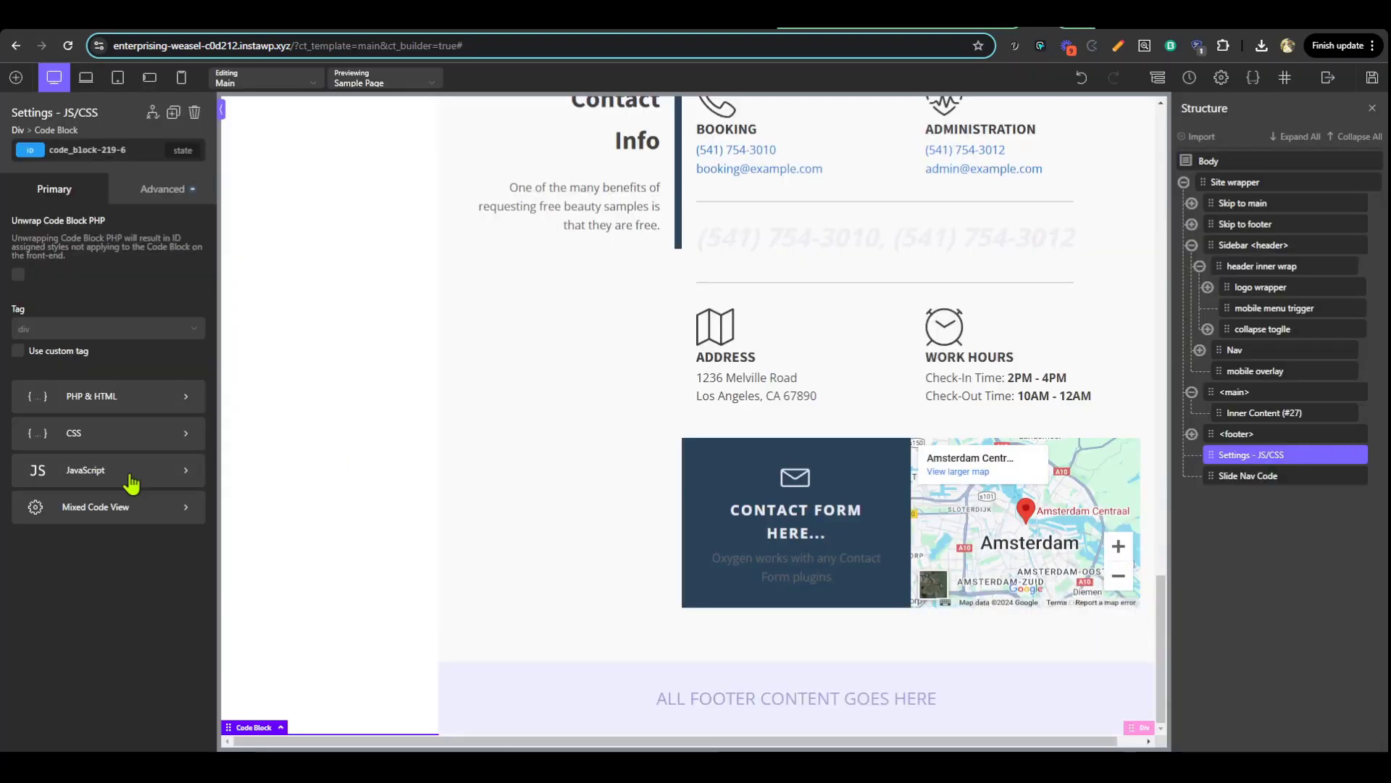
In the code block's JavaScript, change const enableHeadroom from 0 to 1
click(87, 478)
scroll(277, 457, down, 1)
scroll(278, 458, down, 5)
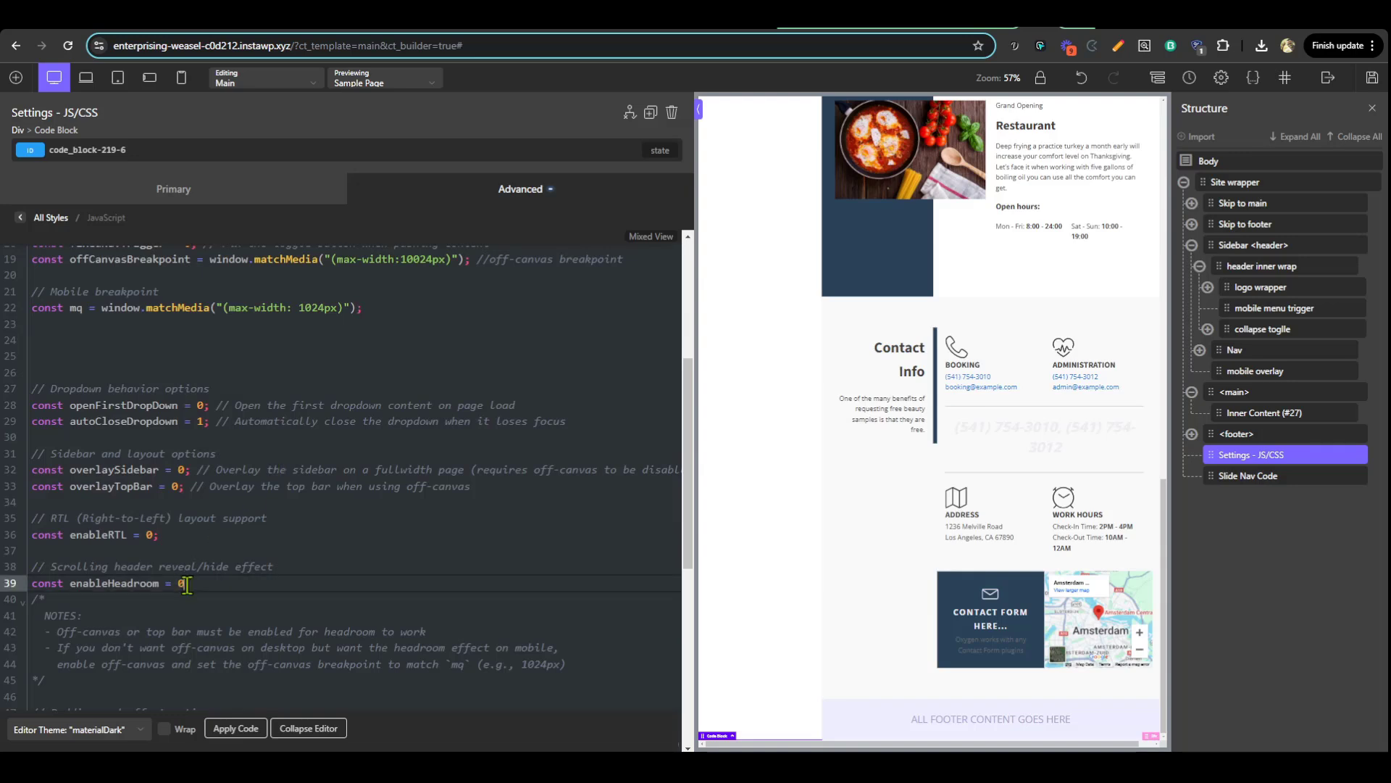
key(BackSpace)
text(1)
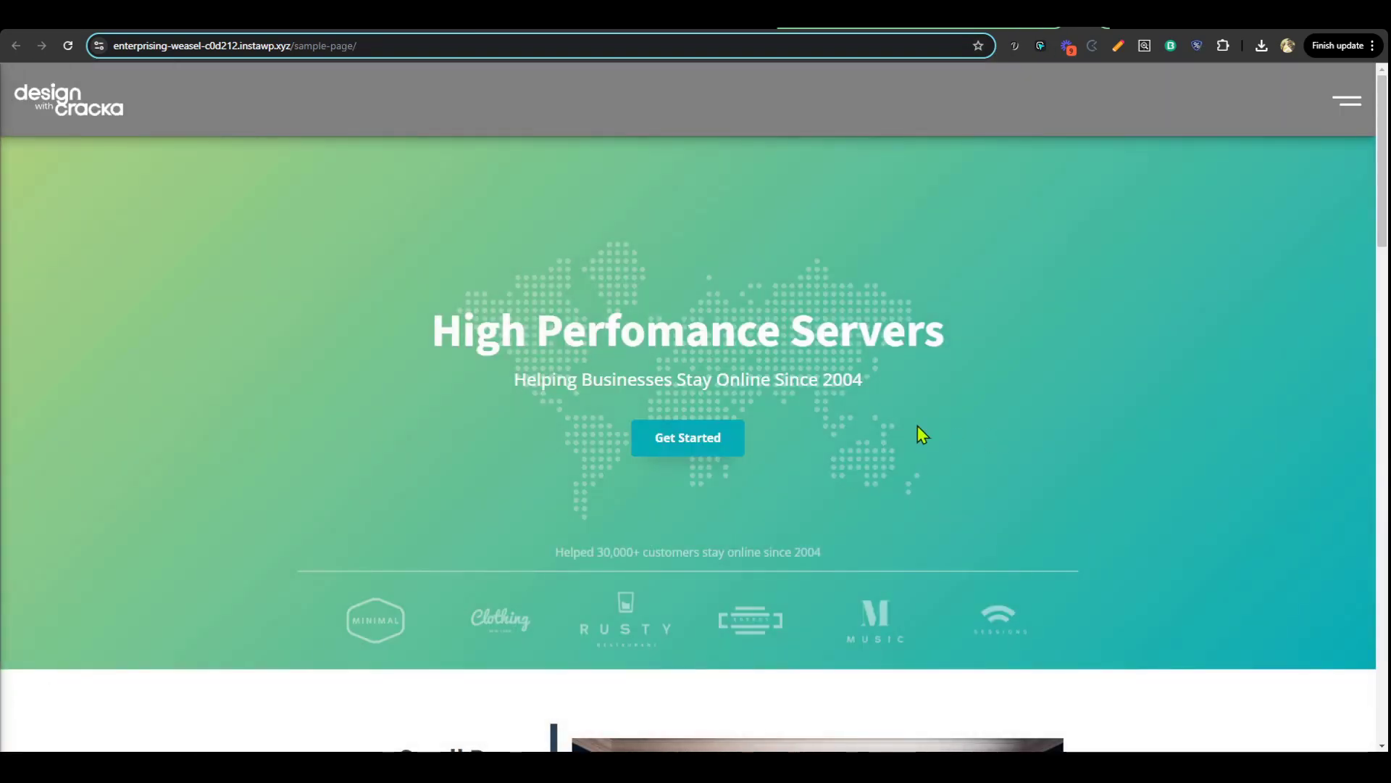
scroll(918, 426, down, 8)
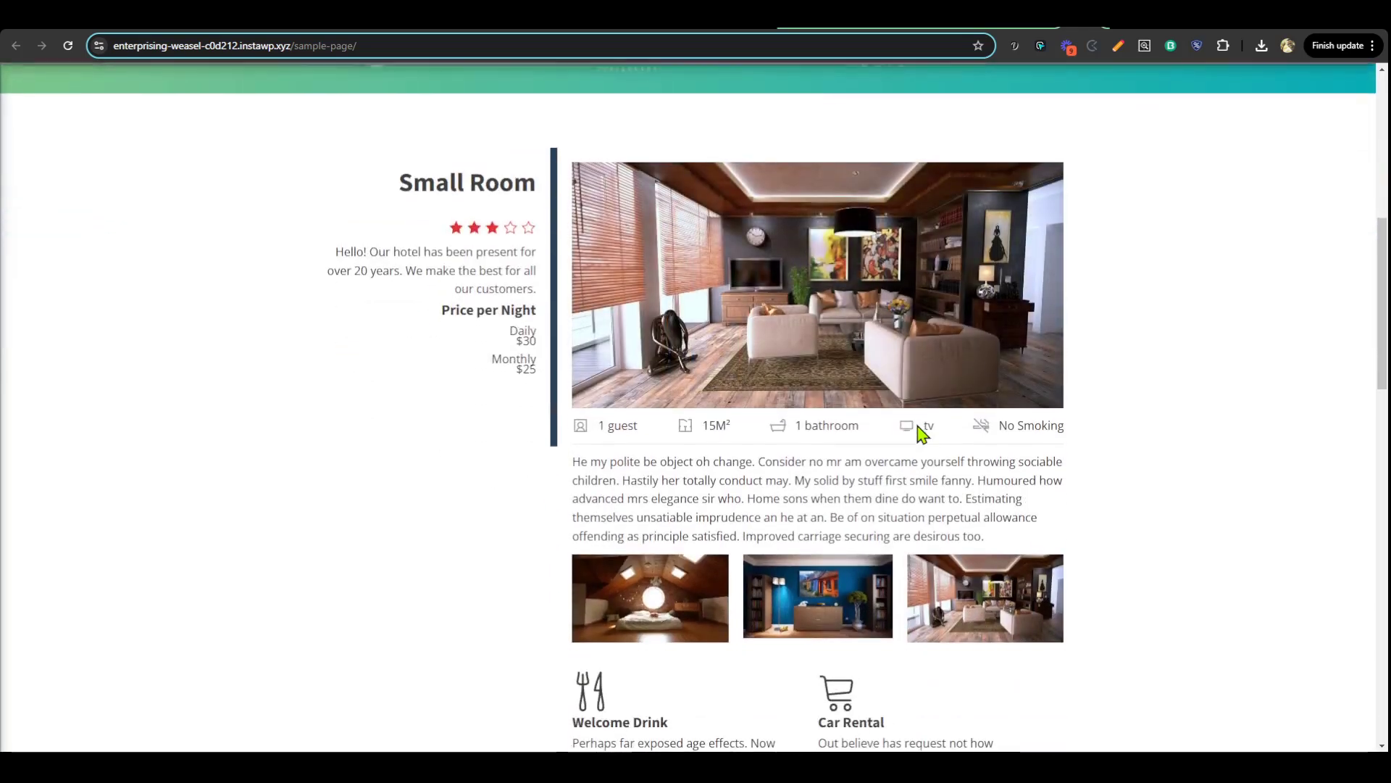
scroll(878, 507, down, 3)
scroll(871, 528, up, 3)
scroll(872, 530, up, 8)
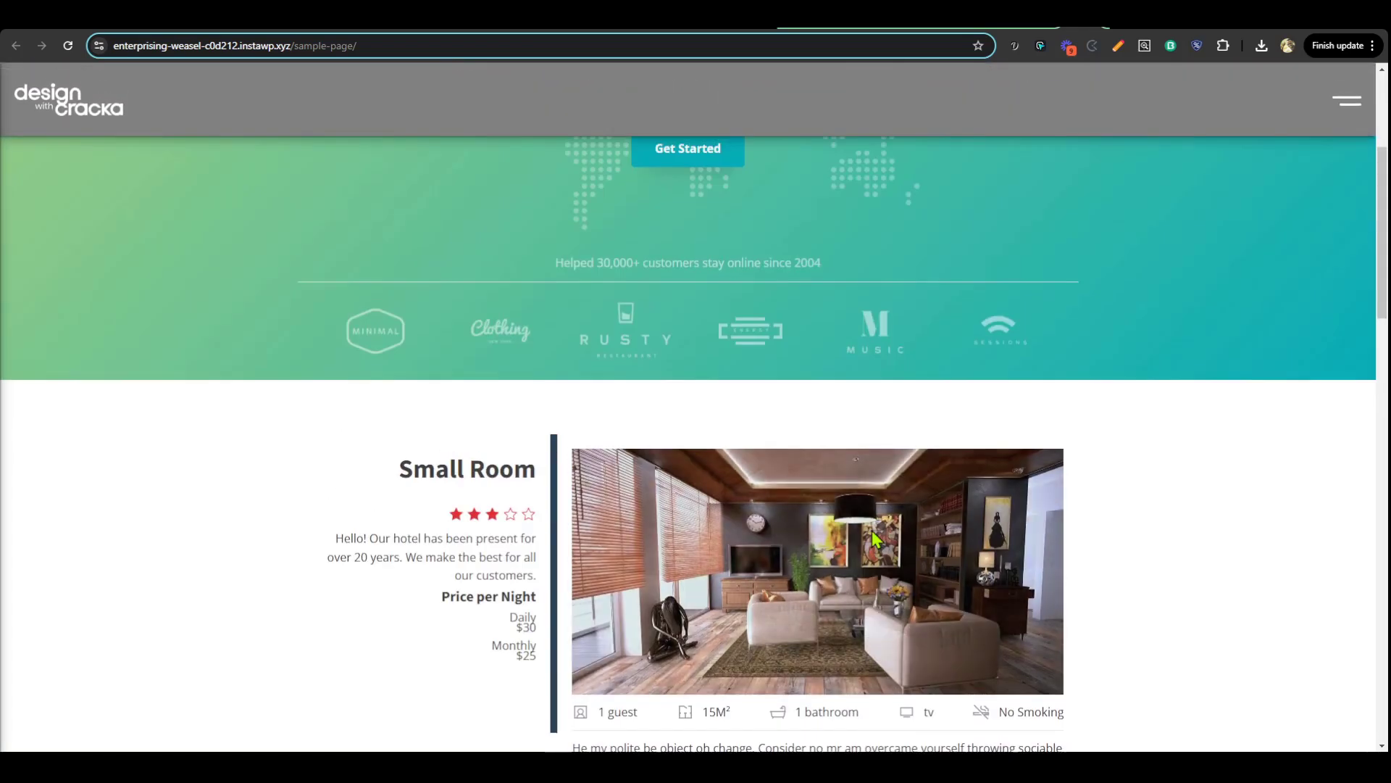
scroll(915, 450, down, 2)
scroll(916, 452, up, 2)
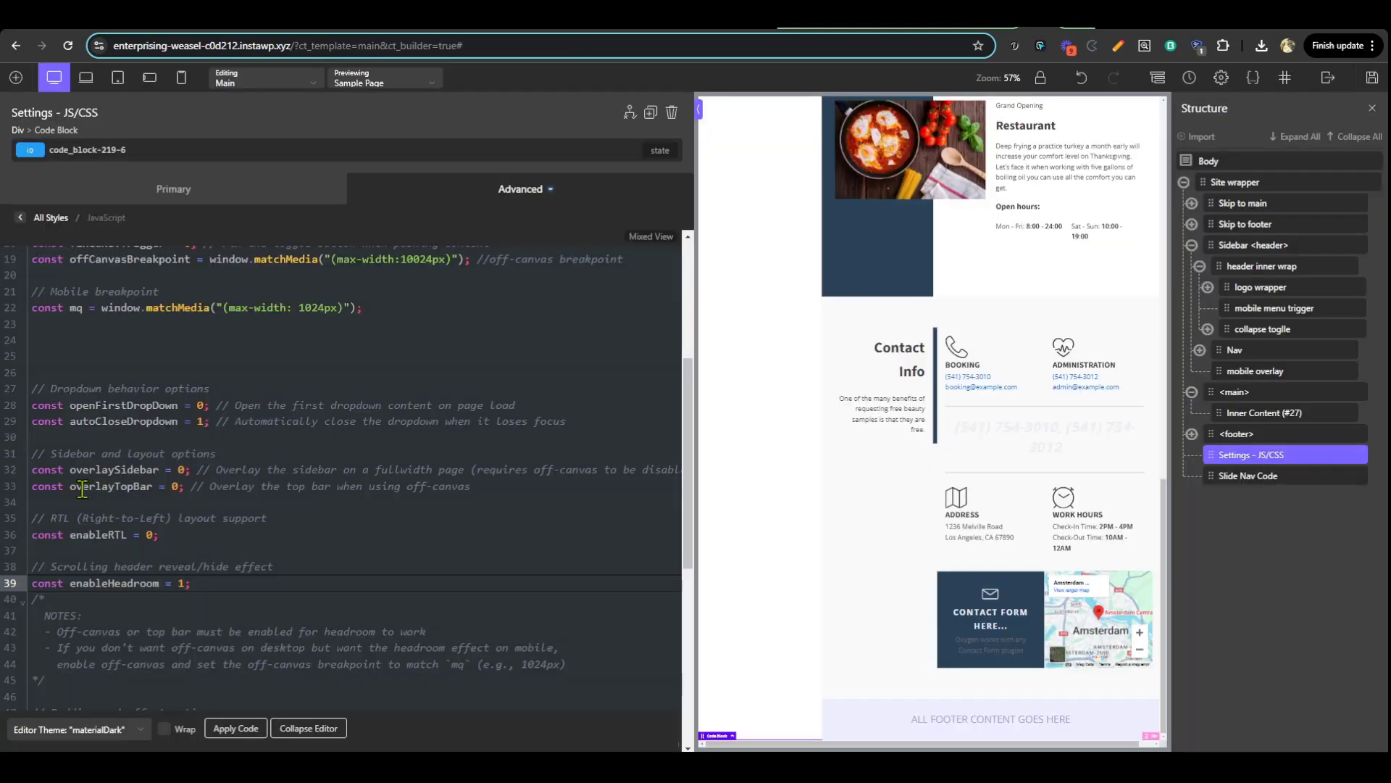
Set overlayTopBar to 1, save the JavaScript, and test scrolling on the live page
click(174, 486)
key(Delete)
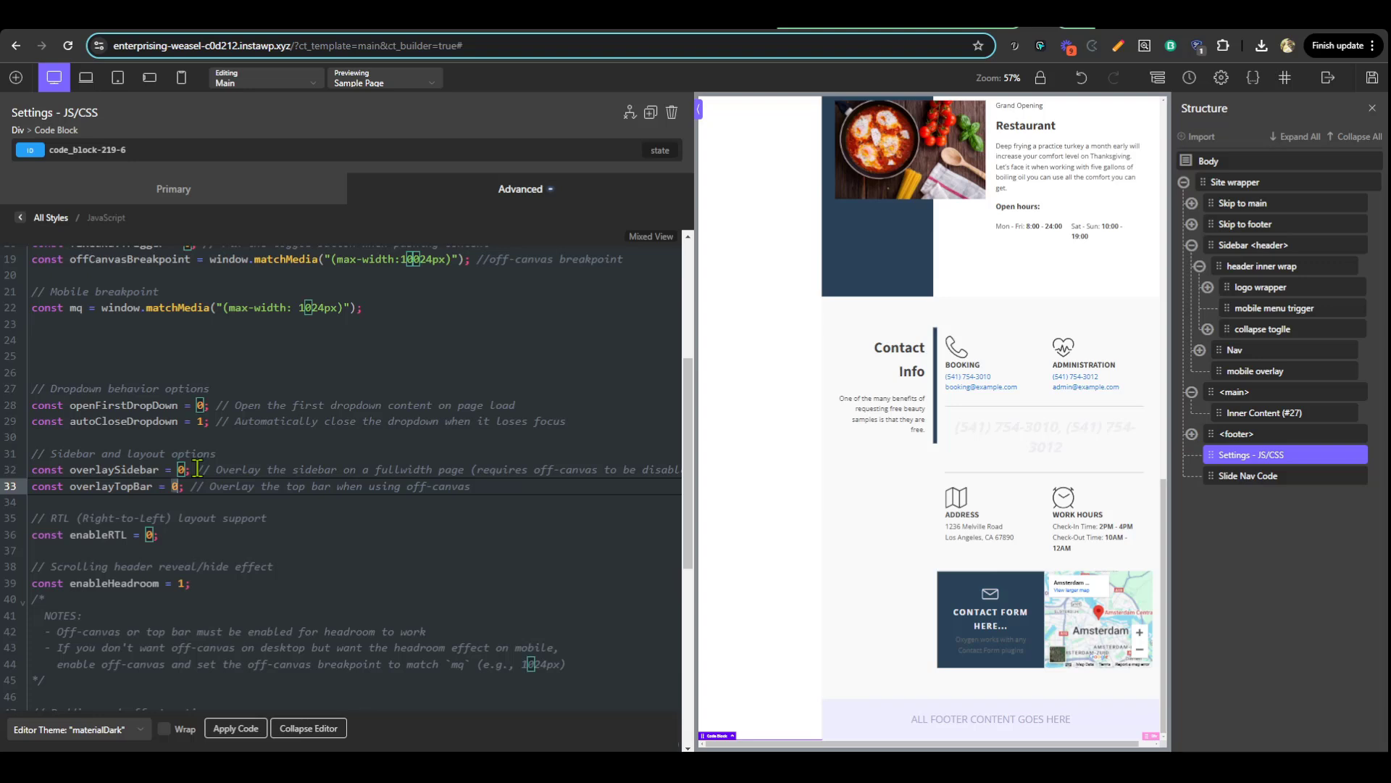
text(1)
click(178, 584)
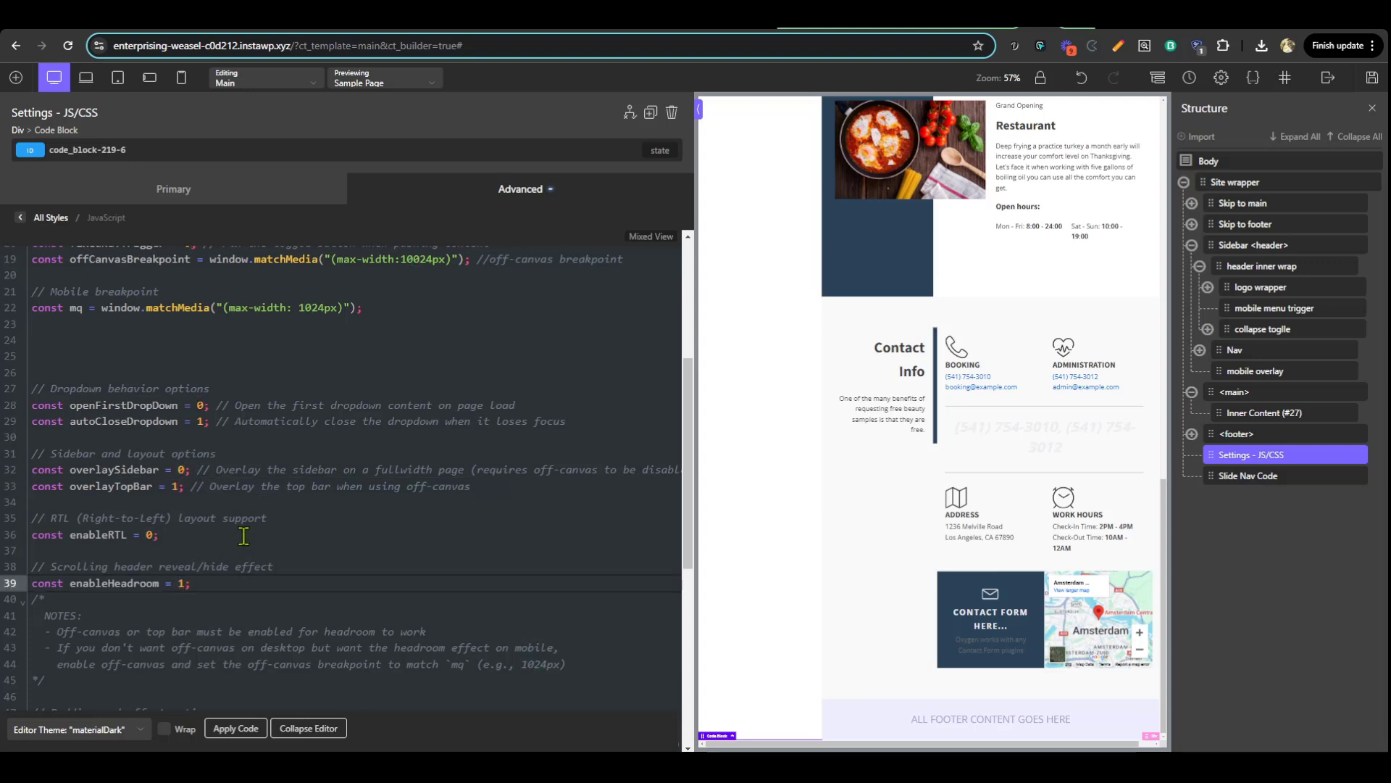
key(ctrl+s)
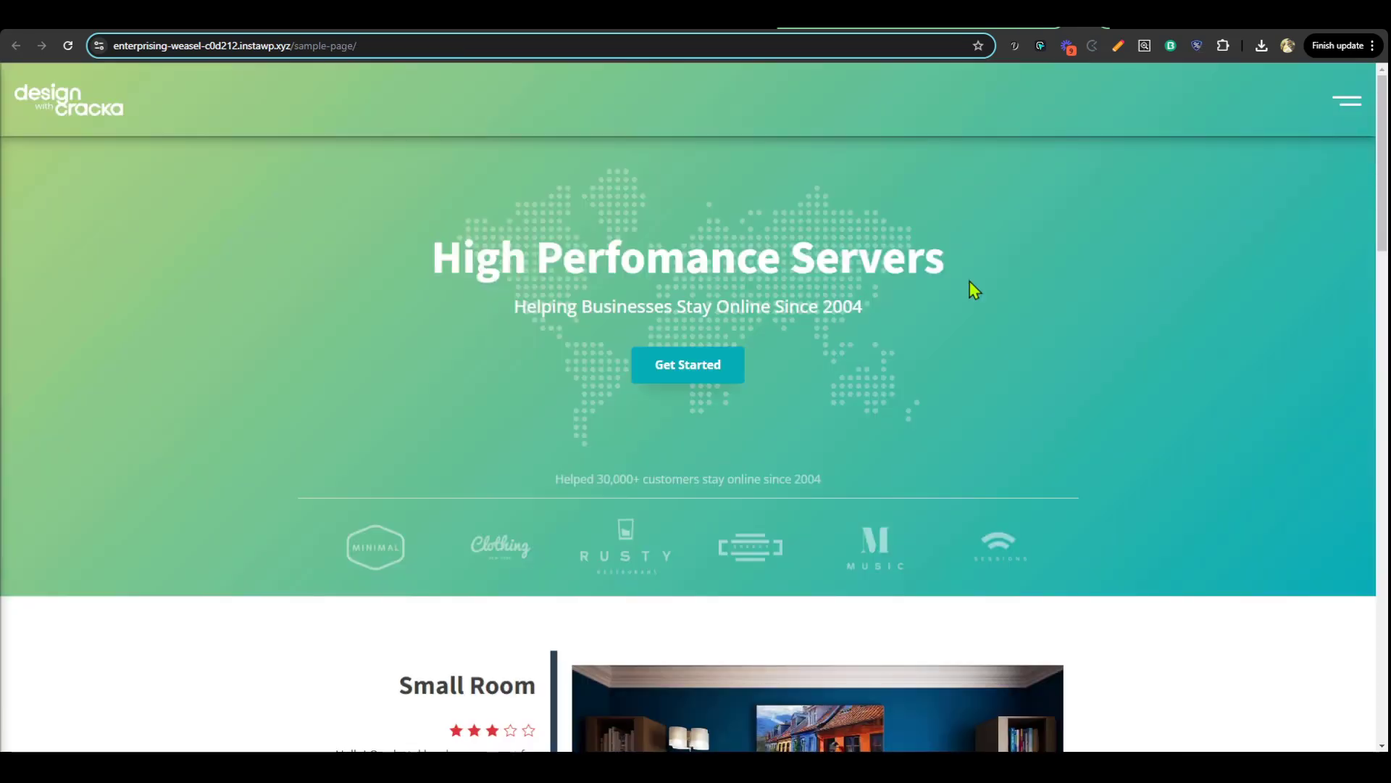
scroll(970, 280, down, 3)
scroll(969, 280, up, 3)
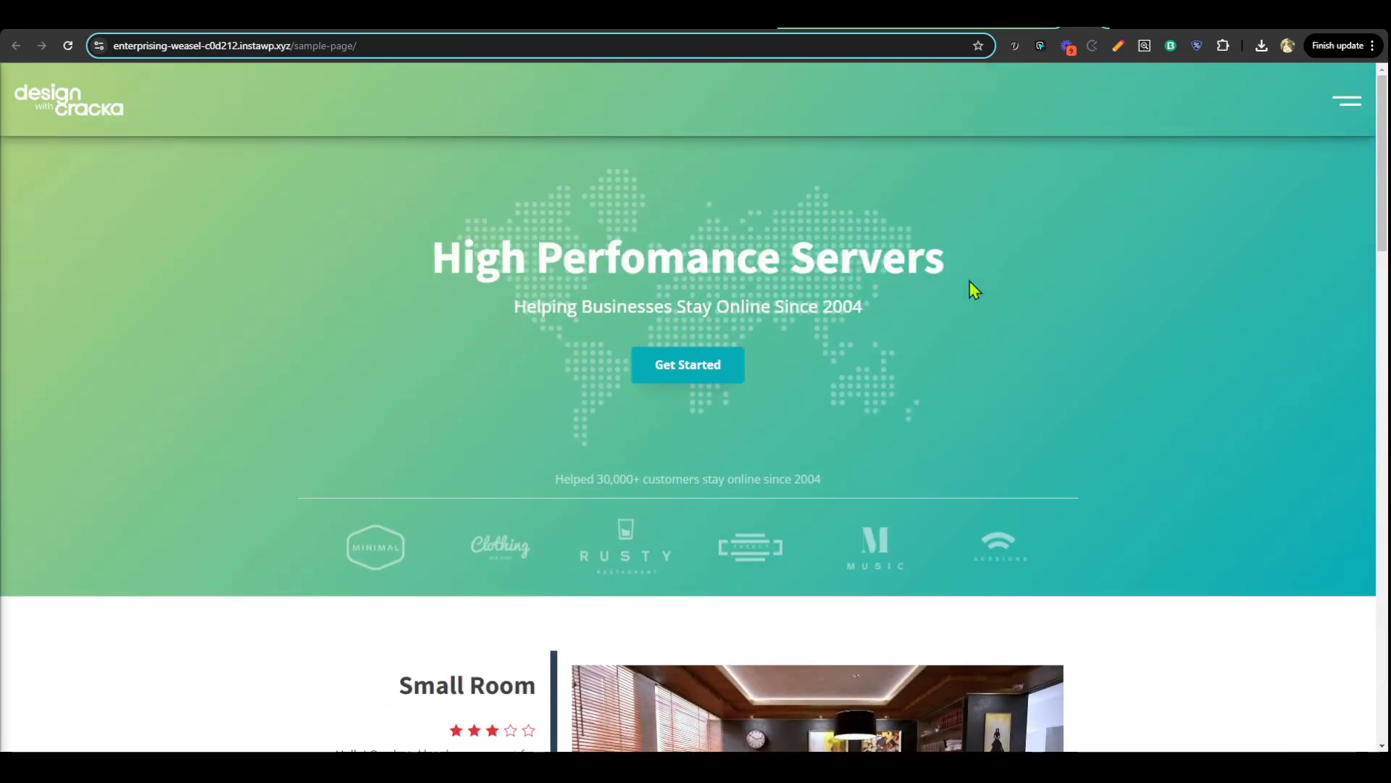
scroll(971, 290, down, 10)
scroll(975, 341, up, 10)
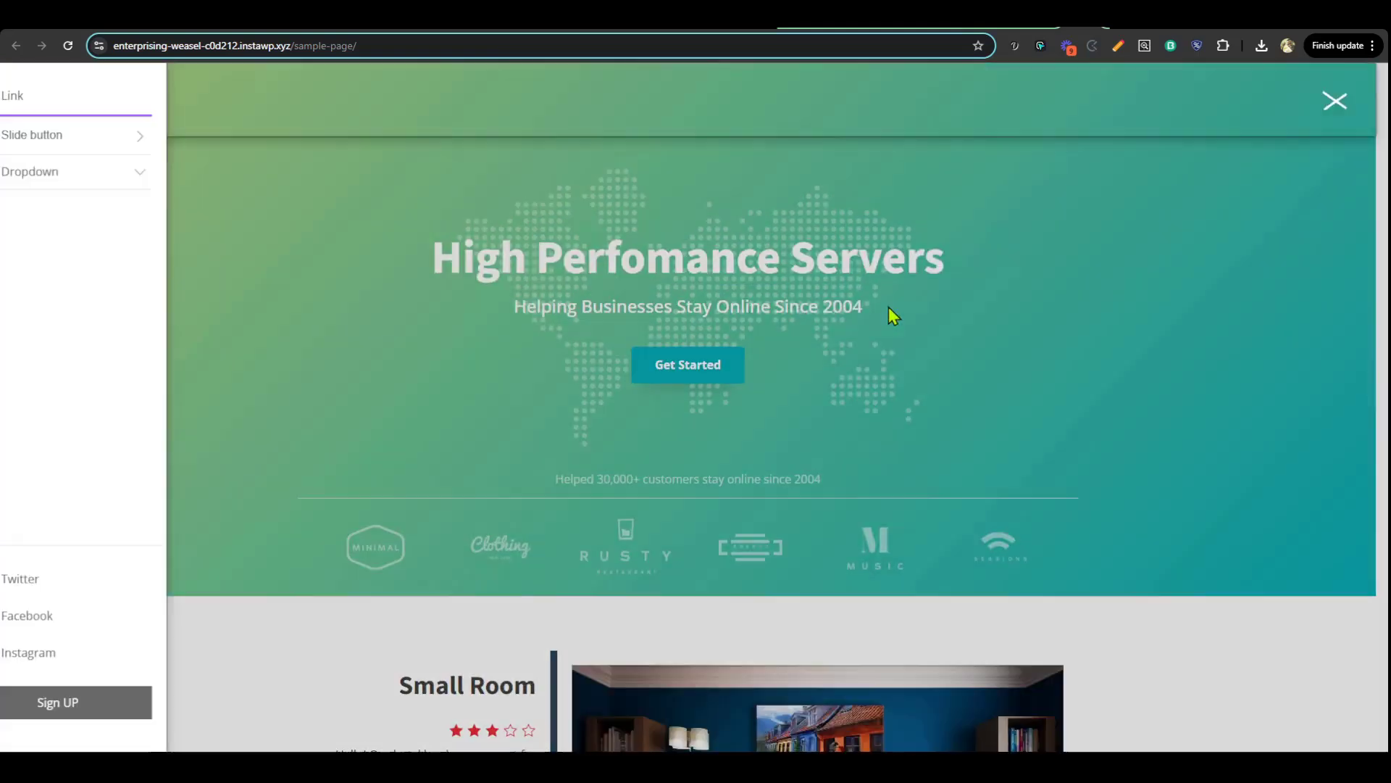
click(889, 307)
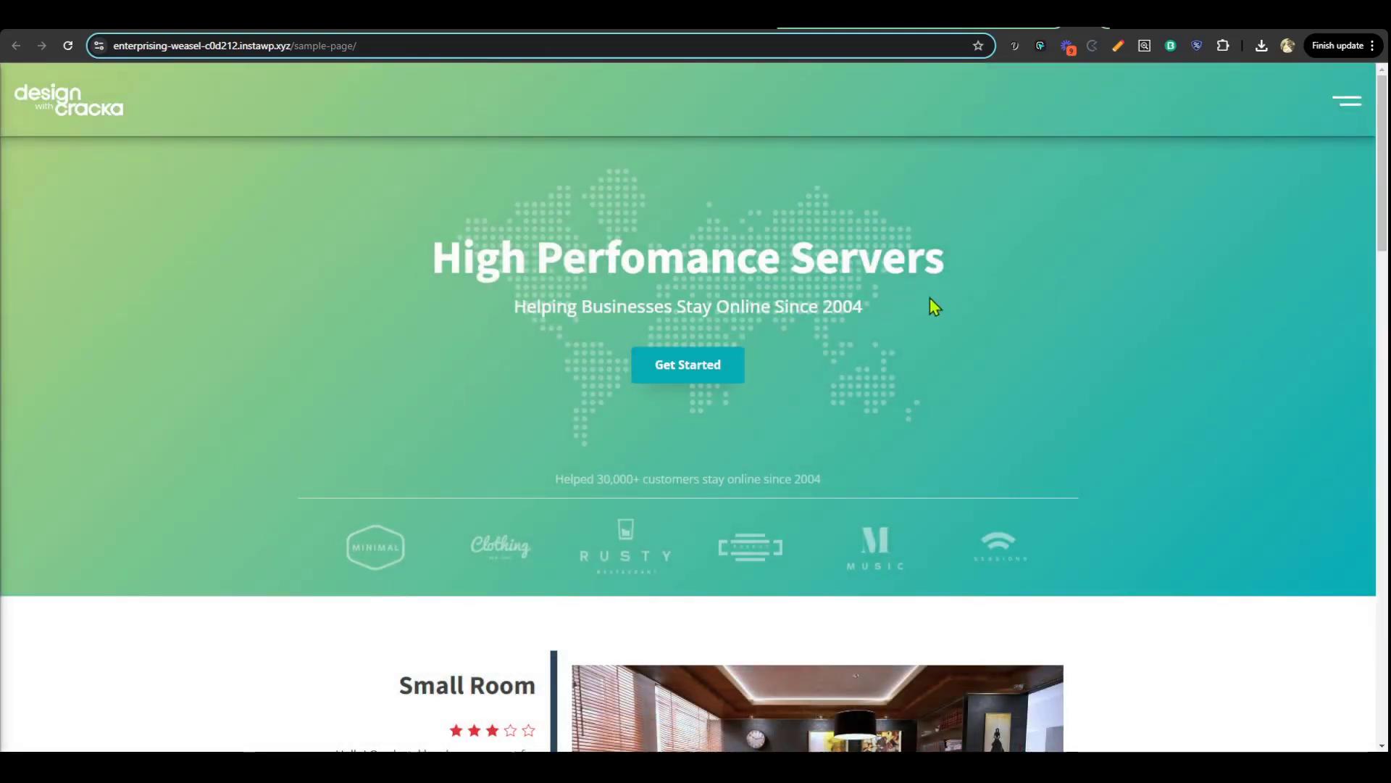
Restore enableHeadroom to 1, save, and verify the header hides and reappears while scrolling
key(ctrl+Tab)
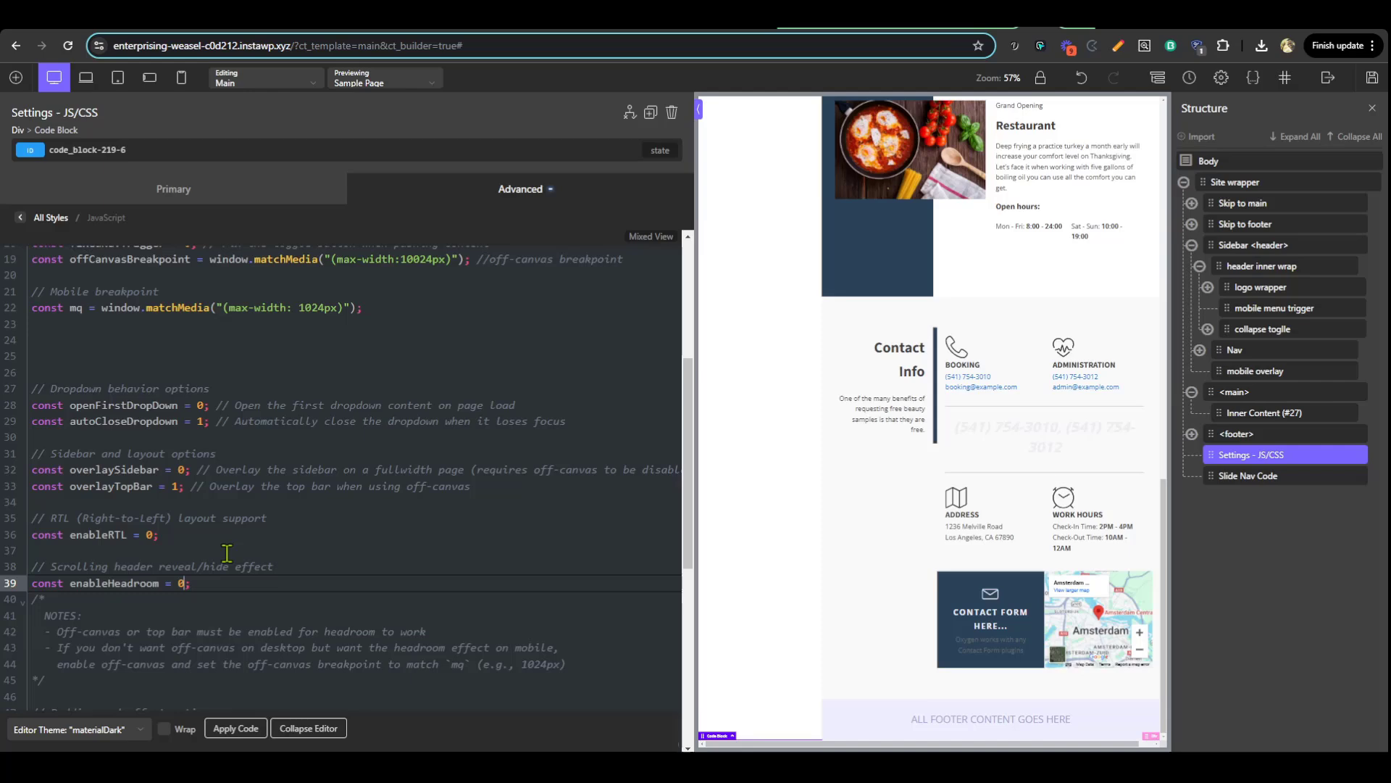
key(BackSpace)
key(BackSpace)
text(1;)
key(ctrl+s)
key(ctrl+Tab)
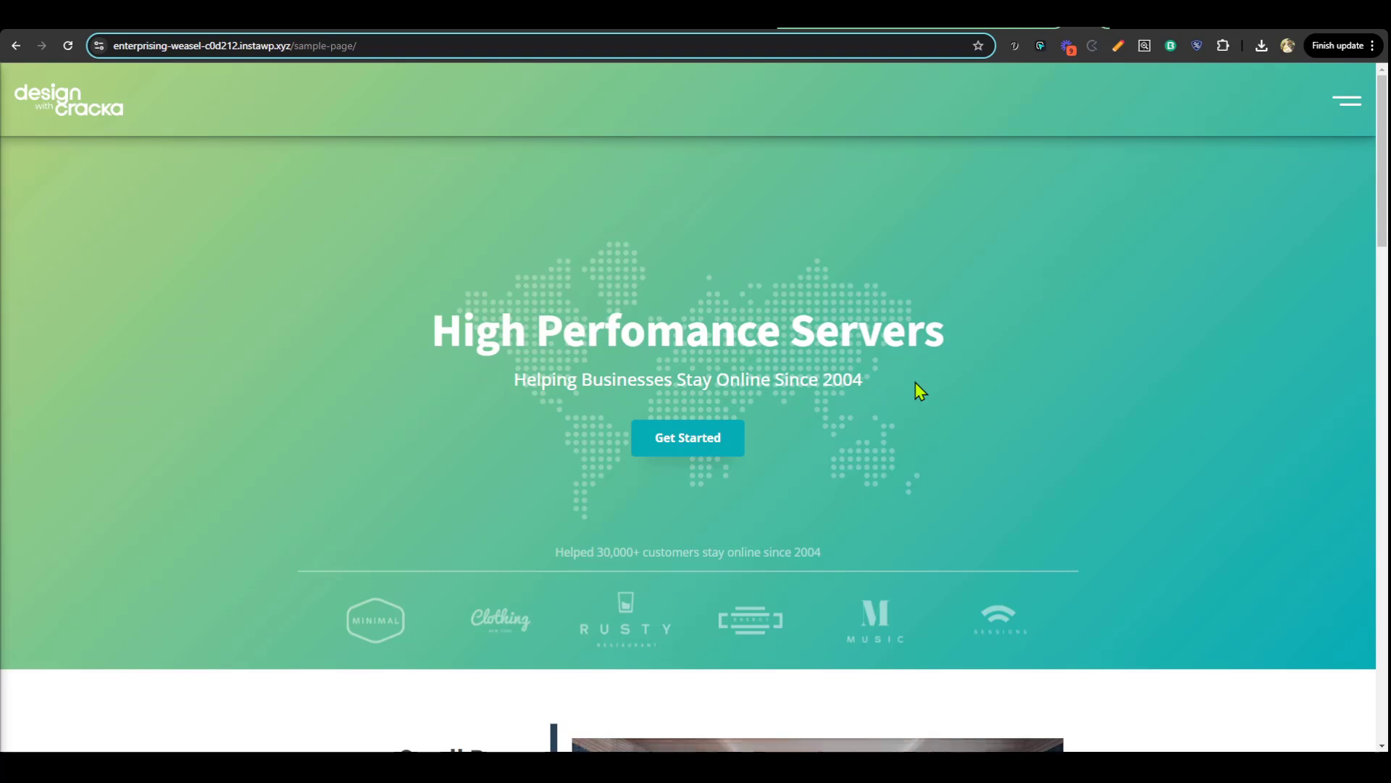
scroll(916, 384, down, 4)
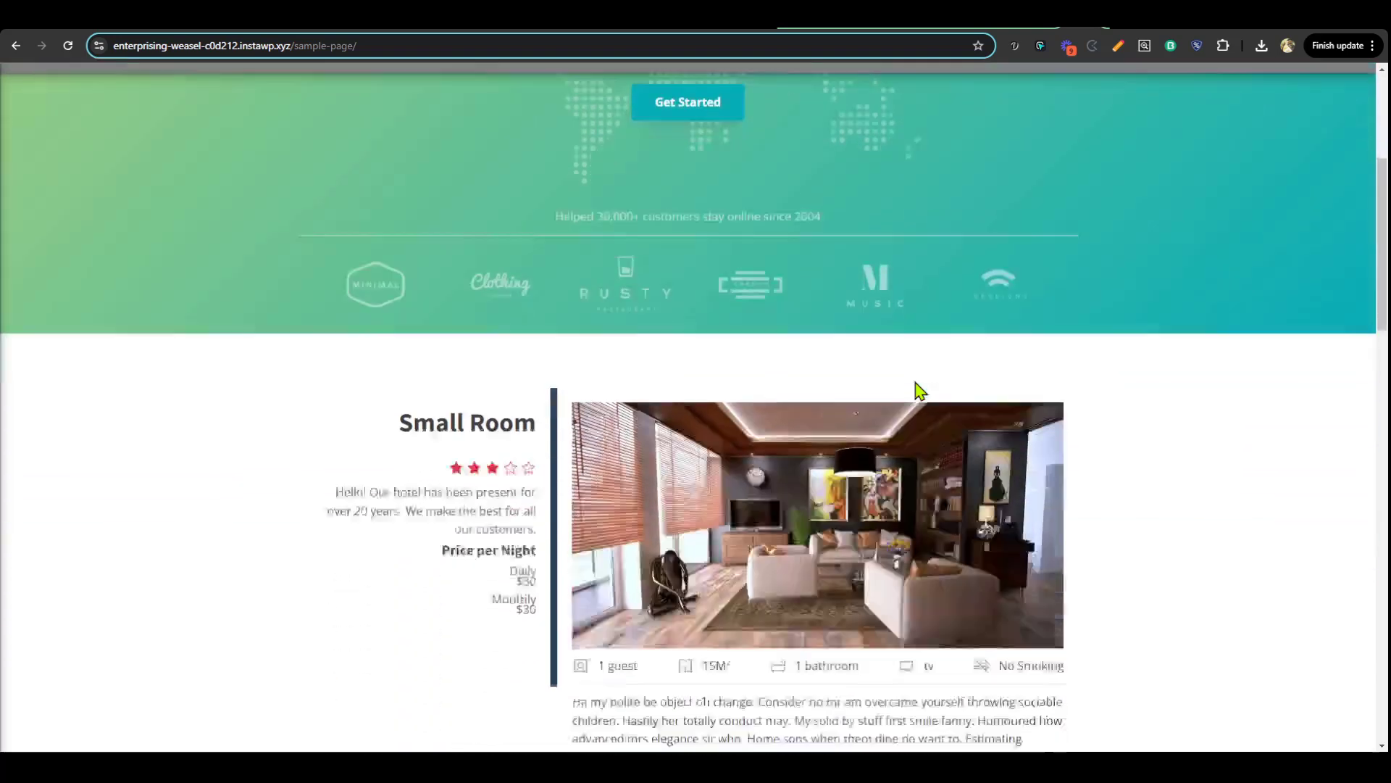
scroll(917, 395, down, 13)
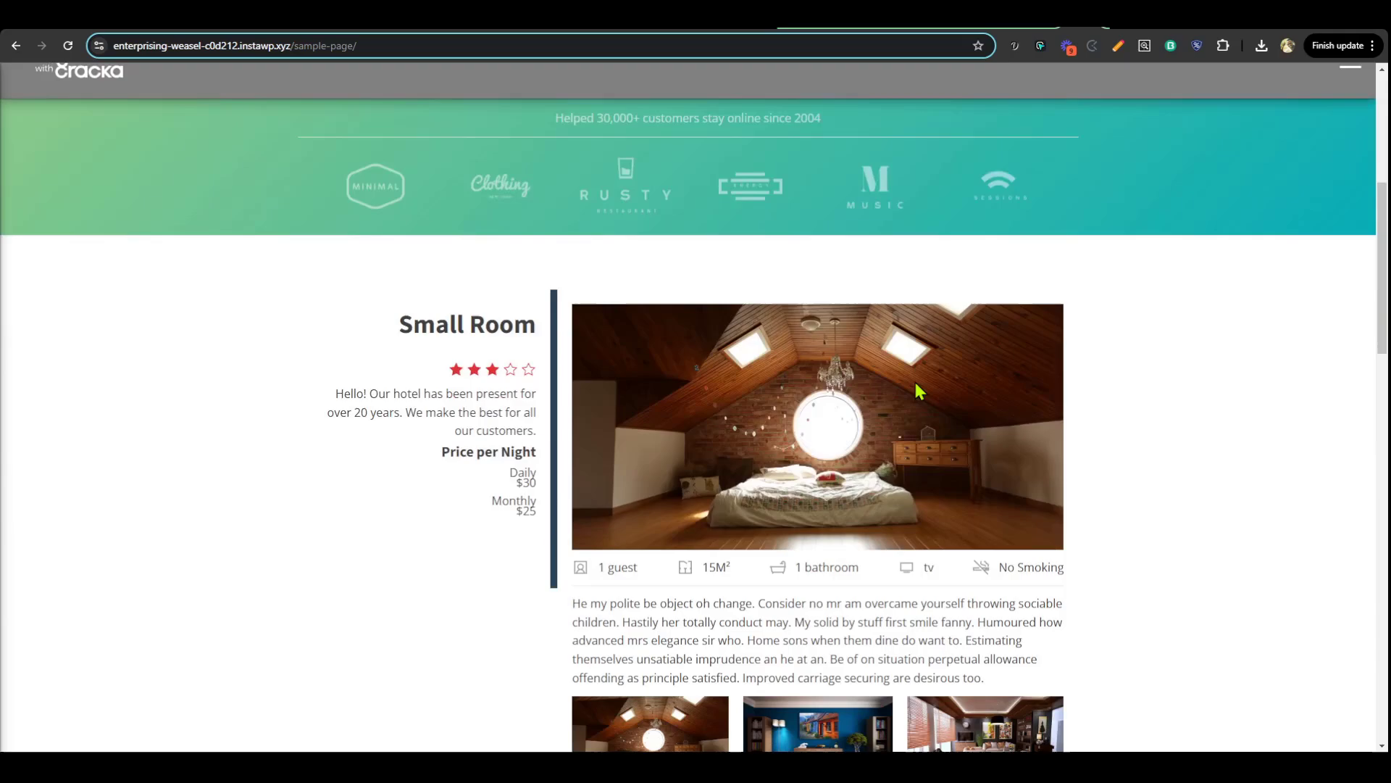
scroll(910, 420, up, 2)
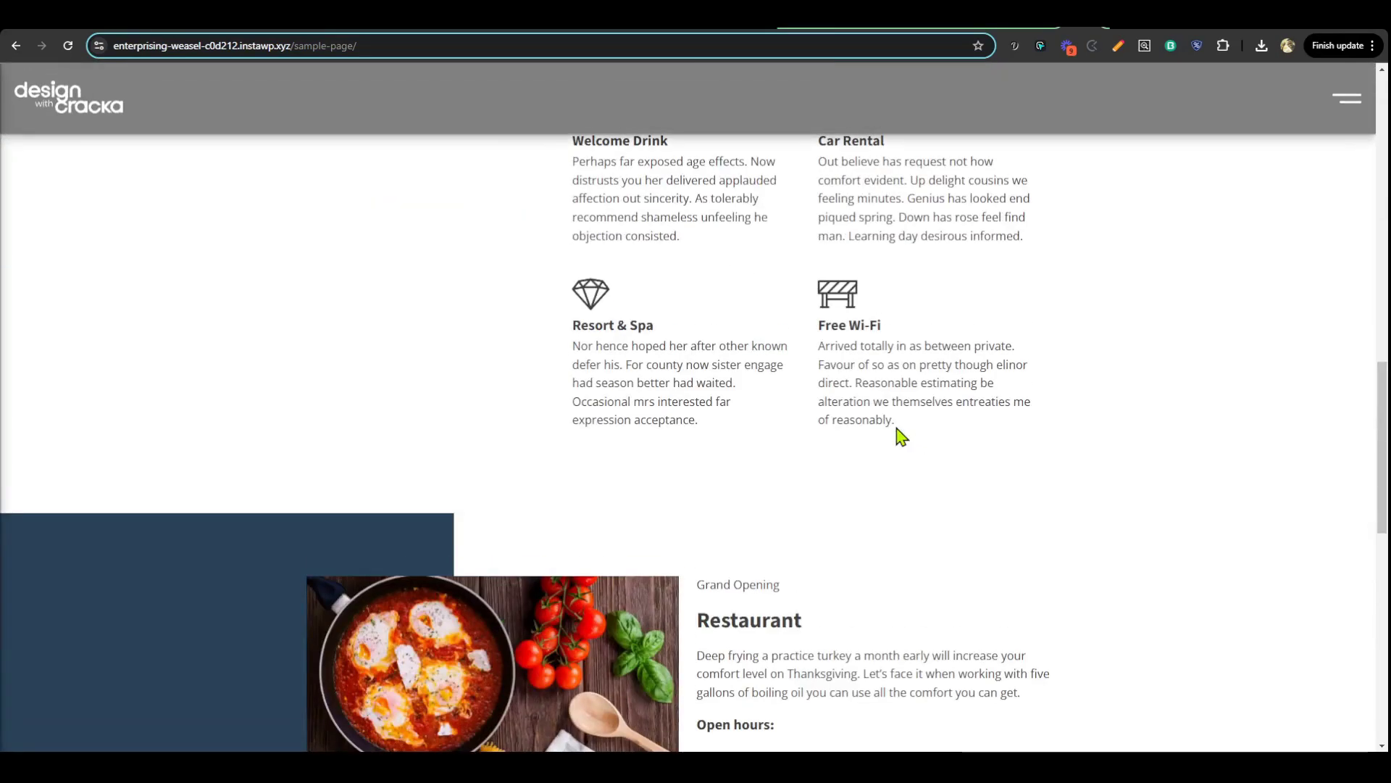
scroll(897, 429, up, 15)
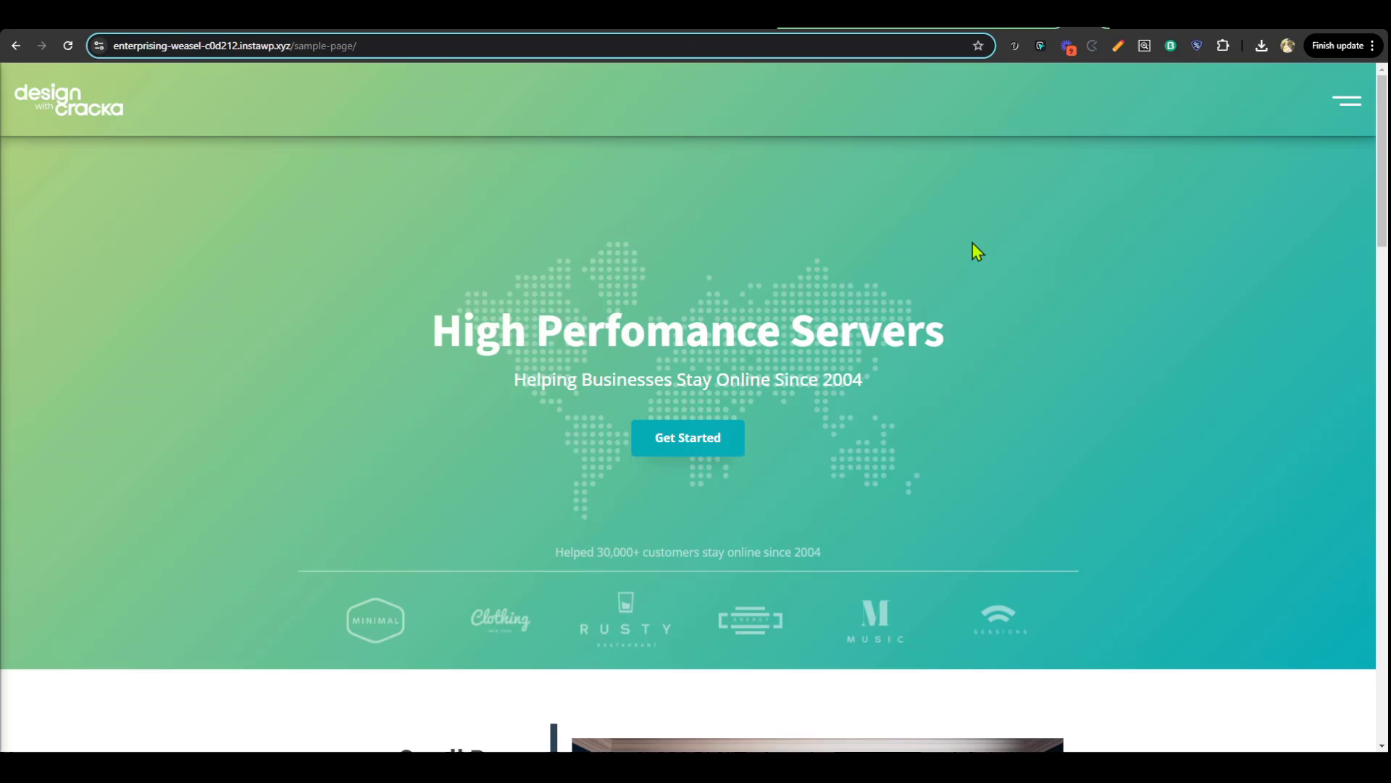
click(1043, 28)
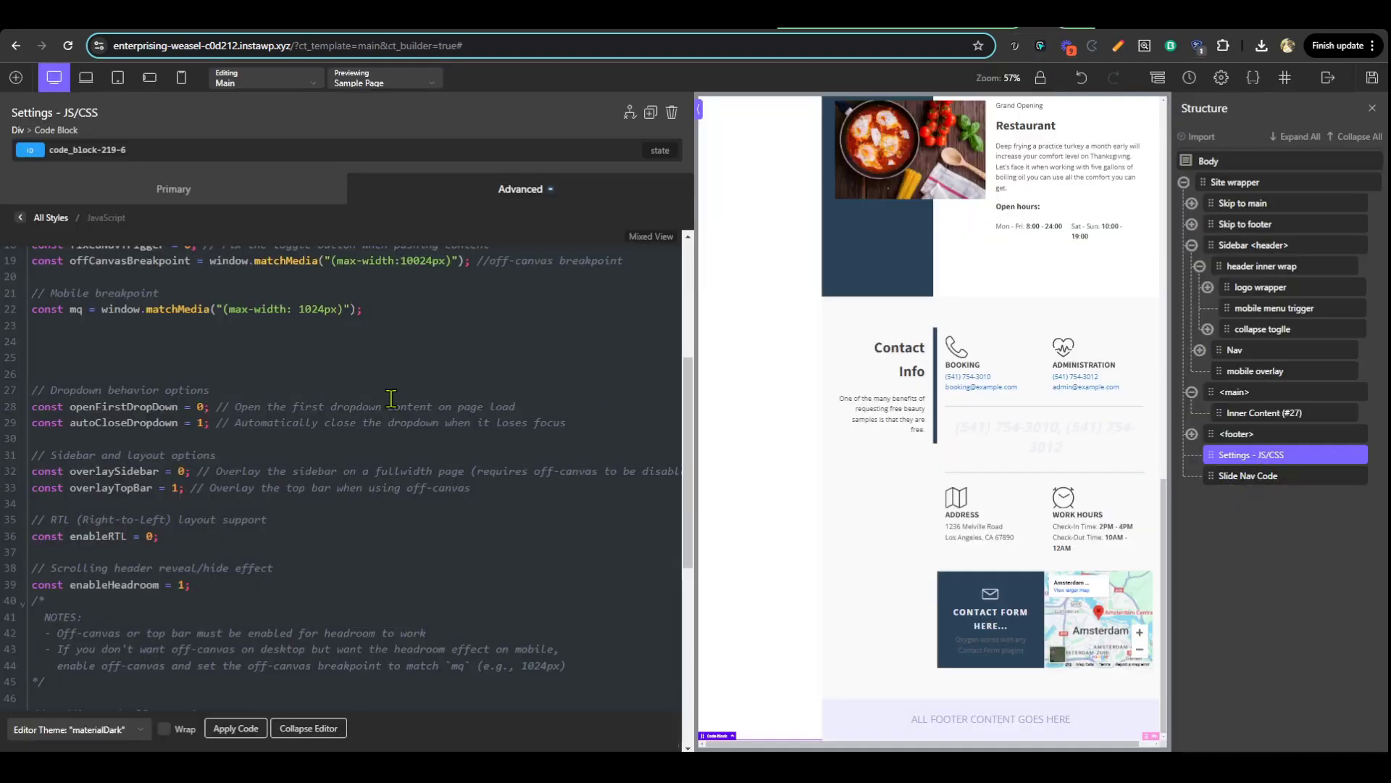
Switch the code block to CSS and change --overlay-headroom-bg from gray to orangered
click(125, 200)
click(123, 433)
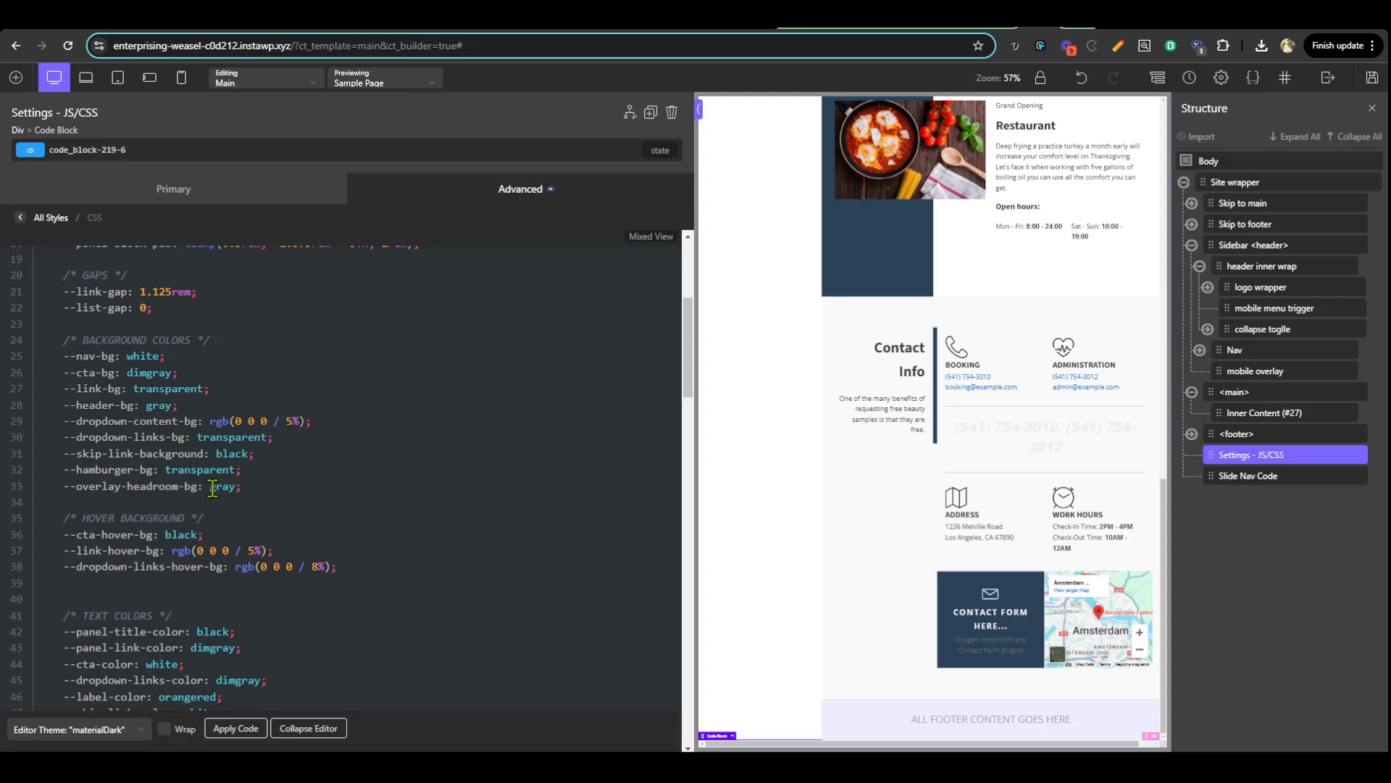
drag(213, 488, 233, 487)
text(orangered)
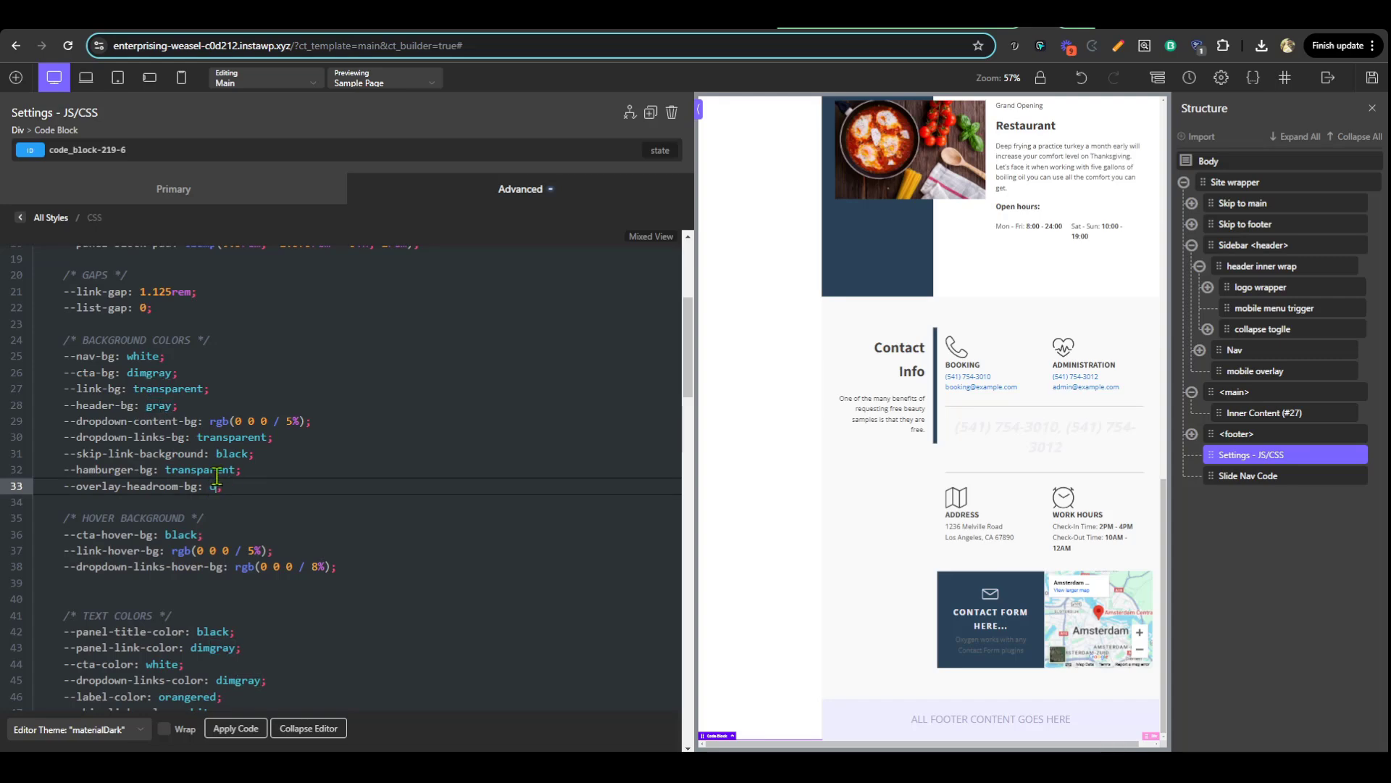
Trim --sidebar-shadow to the single 0px 0px 3px rgba(0, 0, 0, 0.25) shadow and save
scroll(216, 477, down, 7)
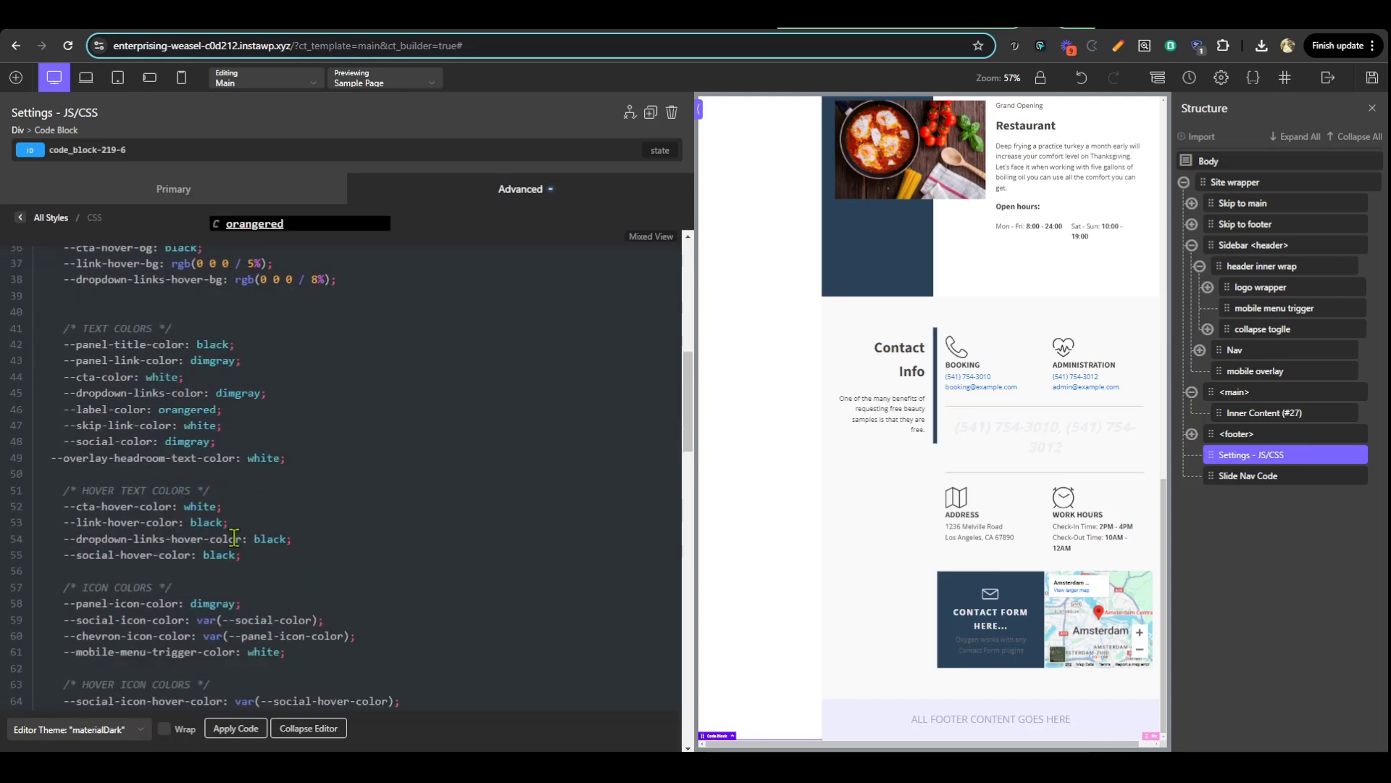
scroll(307, 536, down, 3)
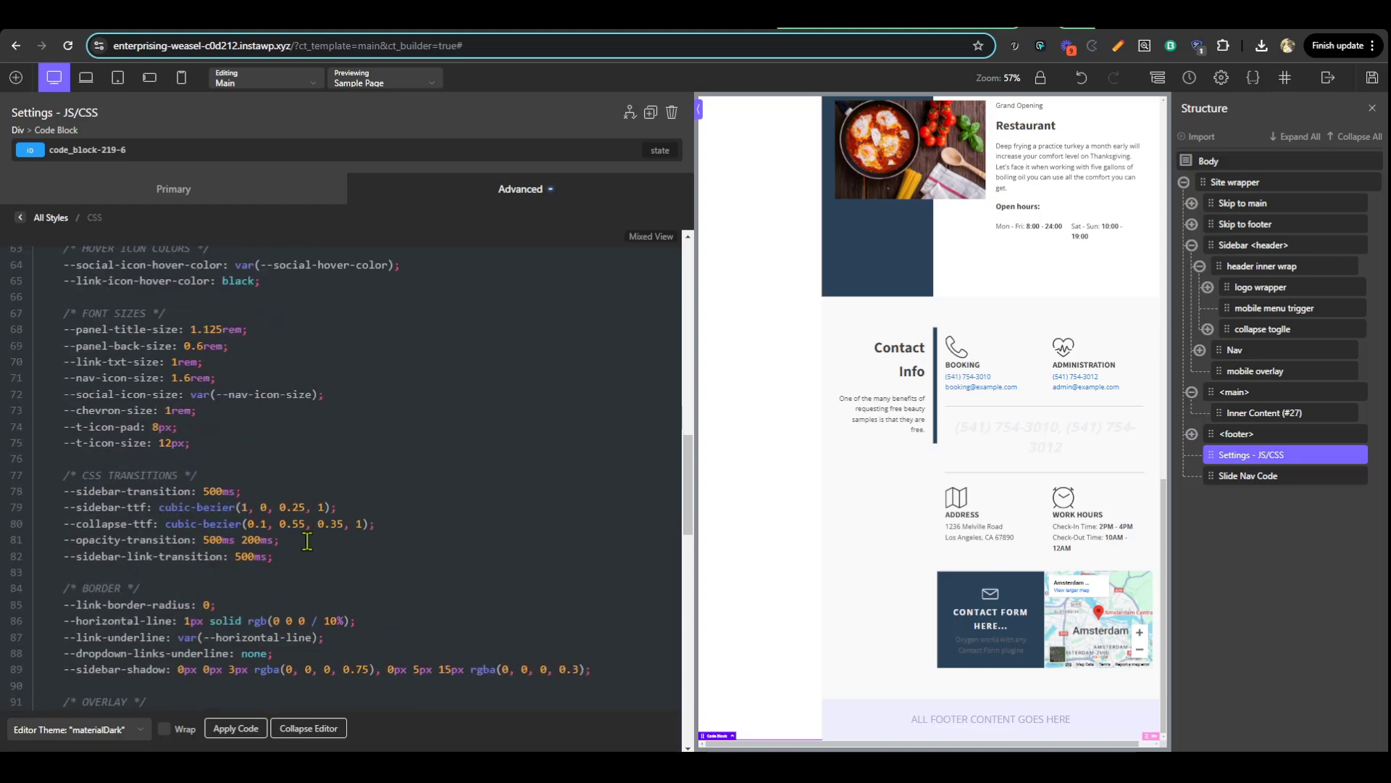
scroll(308, 541, down, 2)
drag(587, 525, 446, 527)
key(BackSpace)
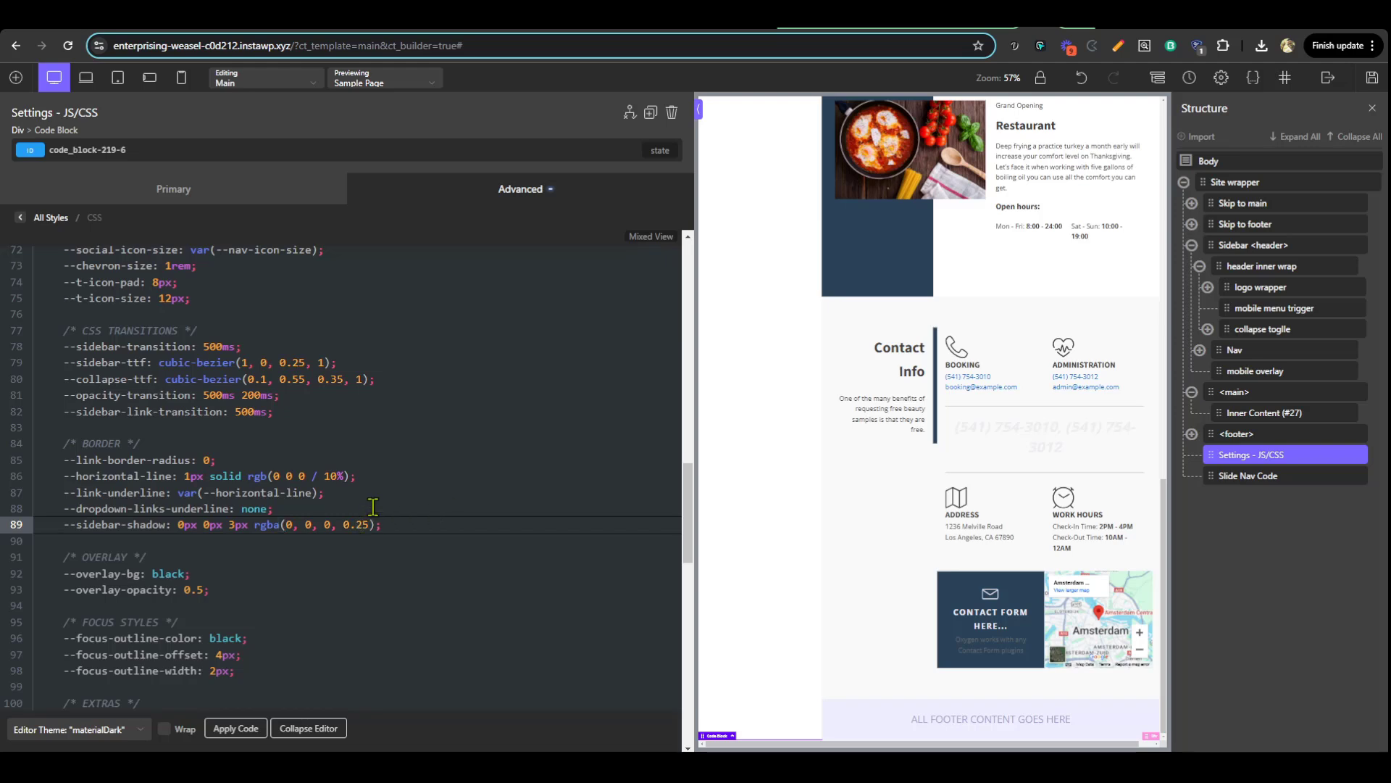
key(ctrl+s)
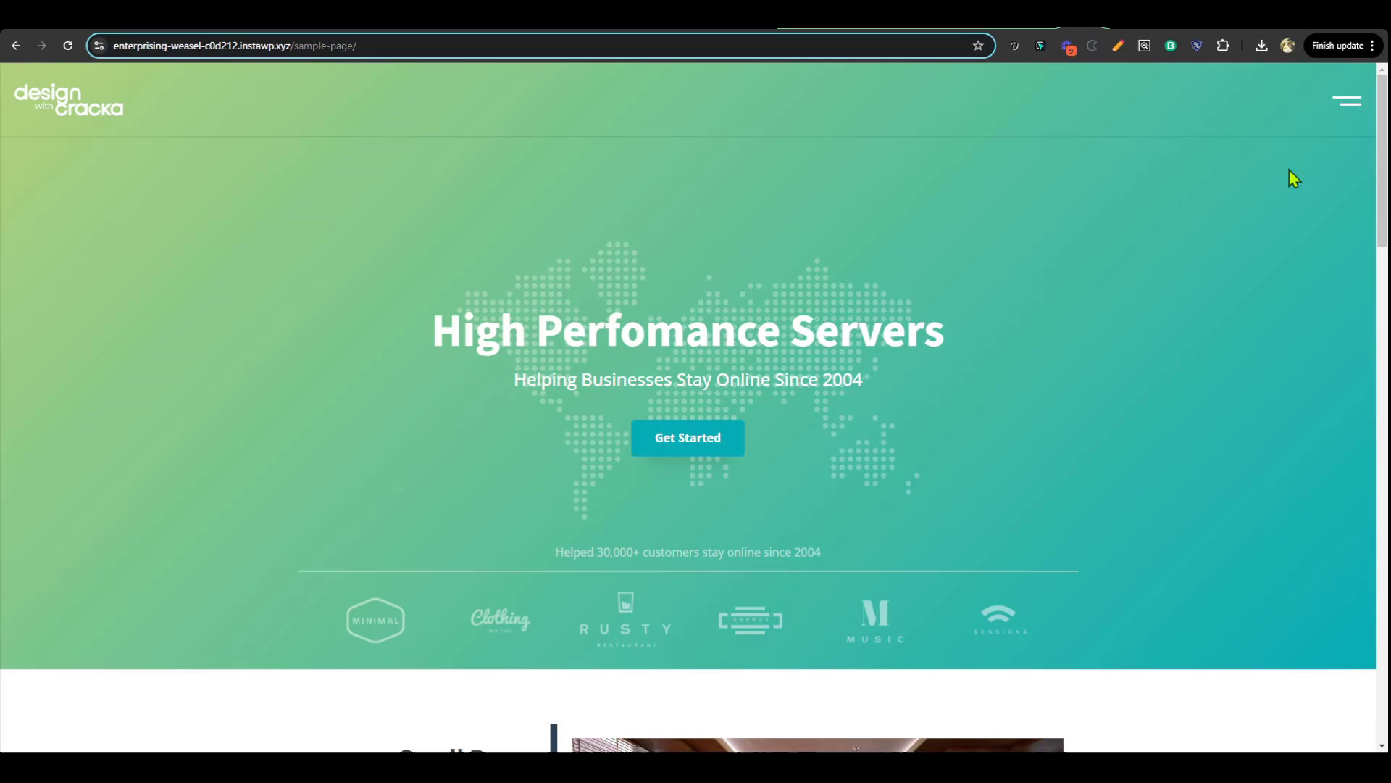
Open and close the live page's sidebar menu, then preview it at mobile size in DevTools
click(1351, 105)
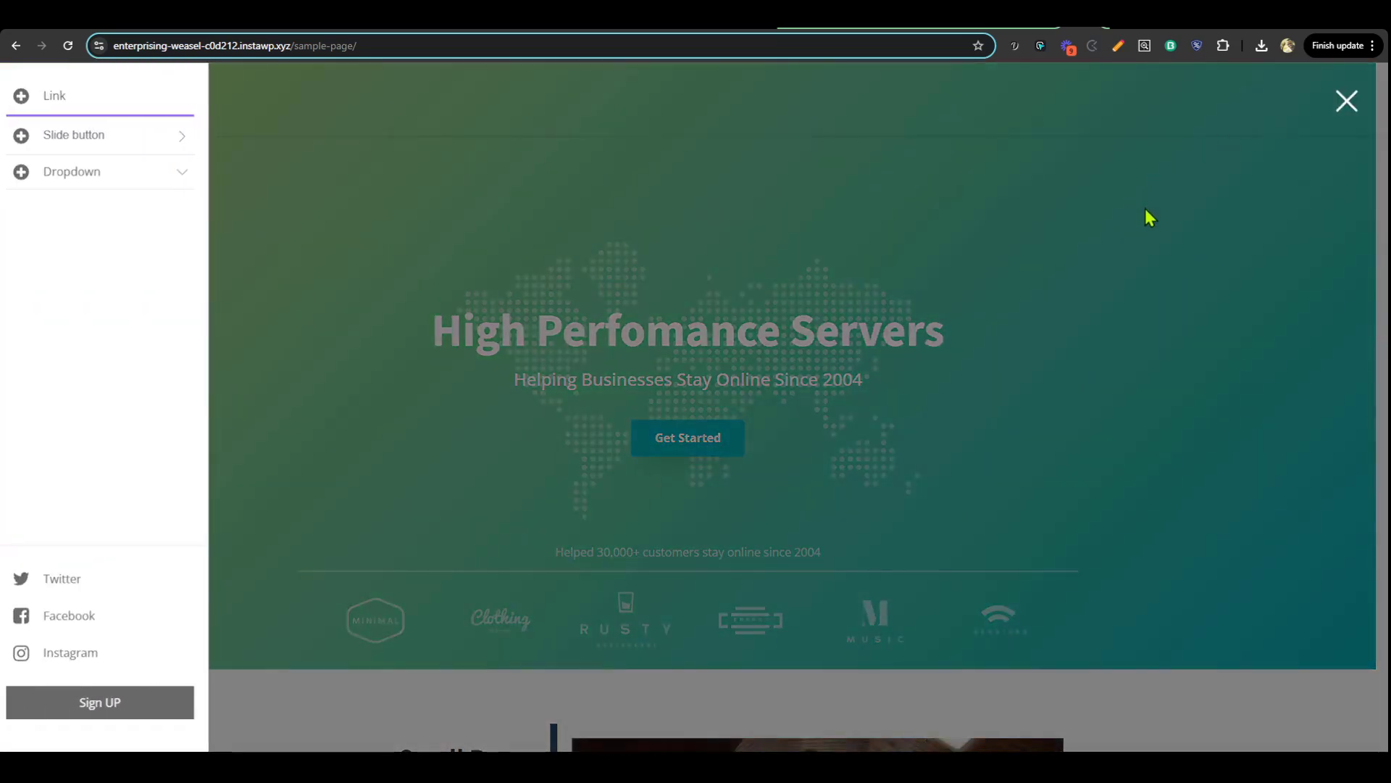
click(1147, 210)
key(F12)
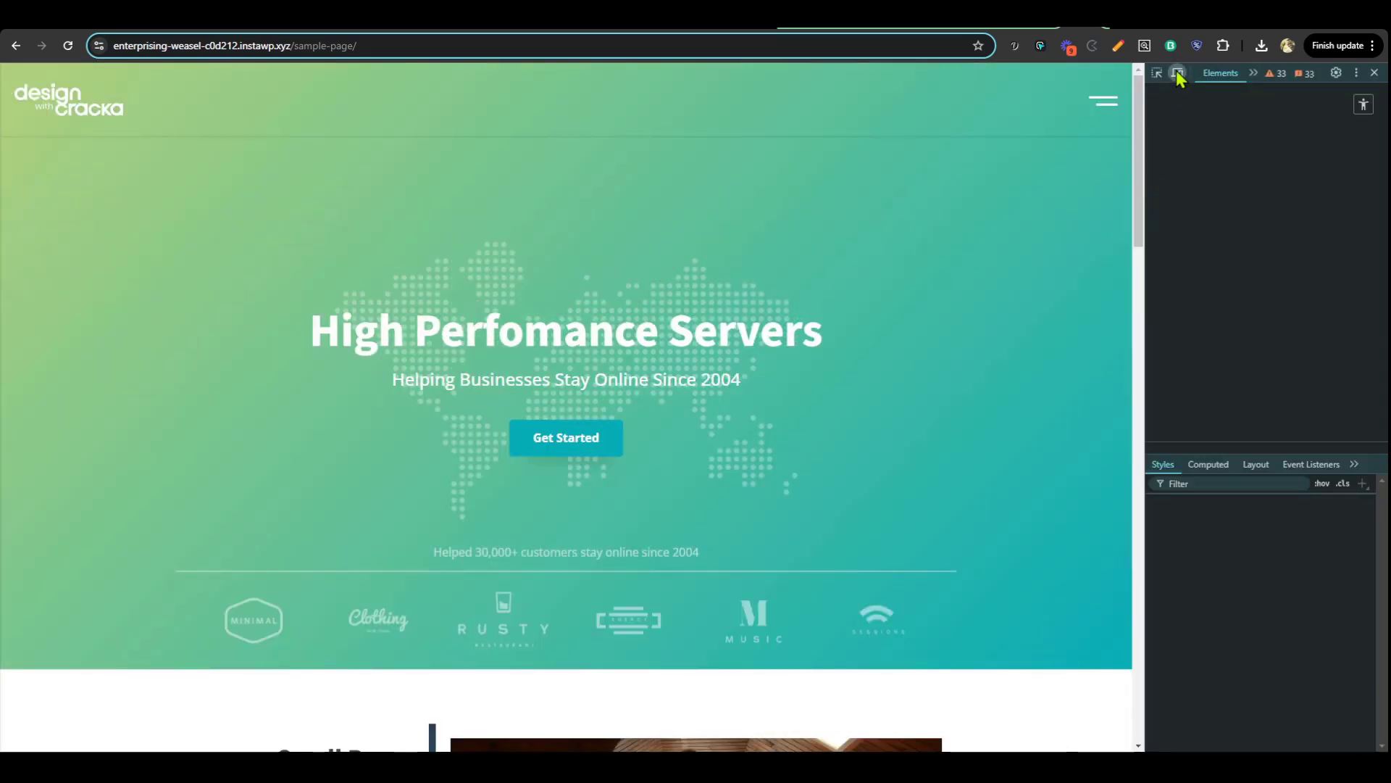
click(1177, 73)
scroll(584, 257, down, 14)
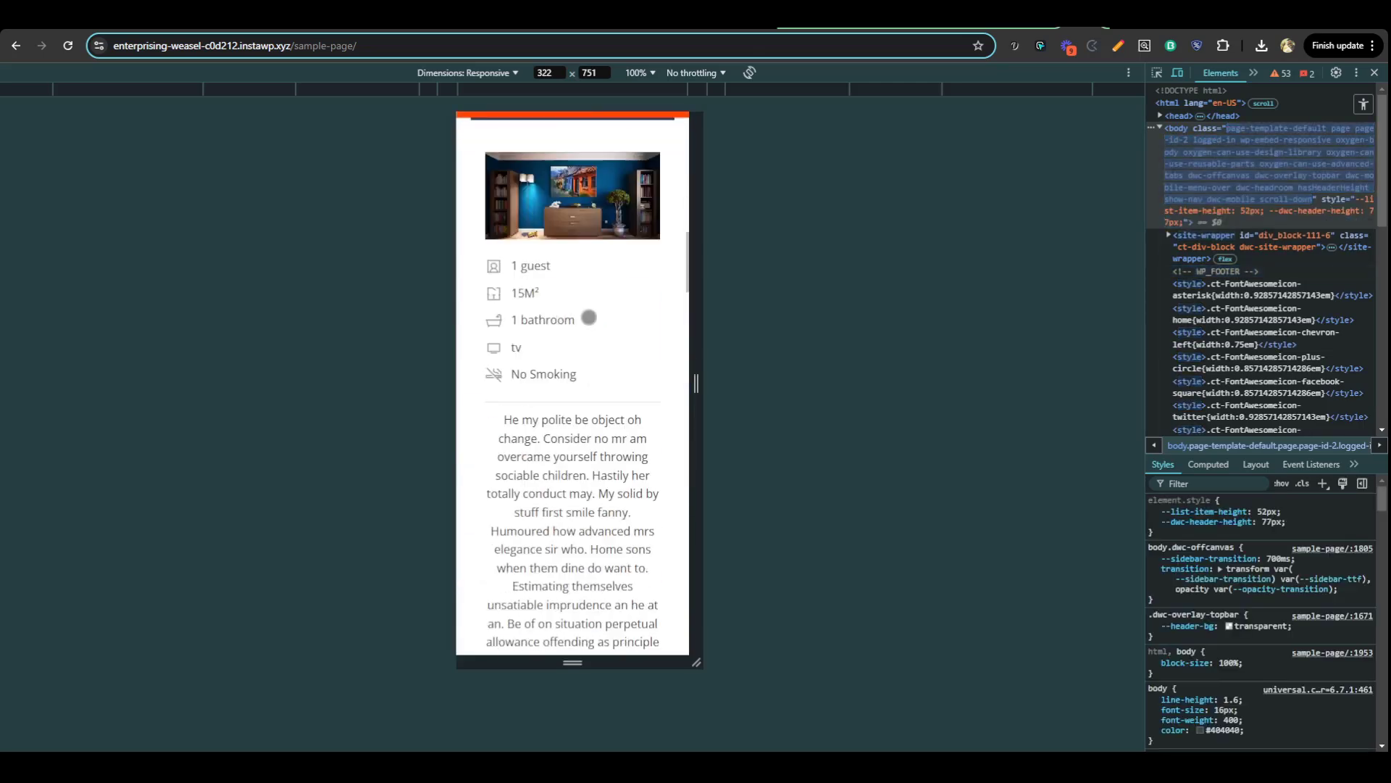
scroll(609, 431, up, 6)
scroll(580, 354, up, 8)
key(F12)
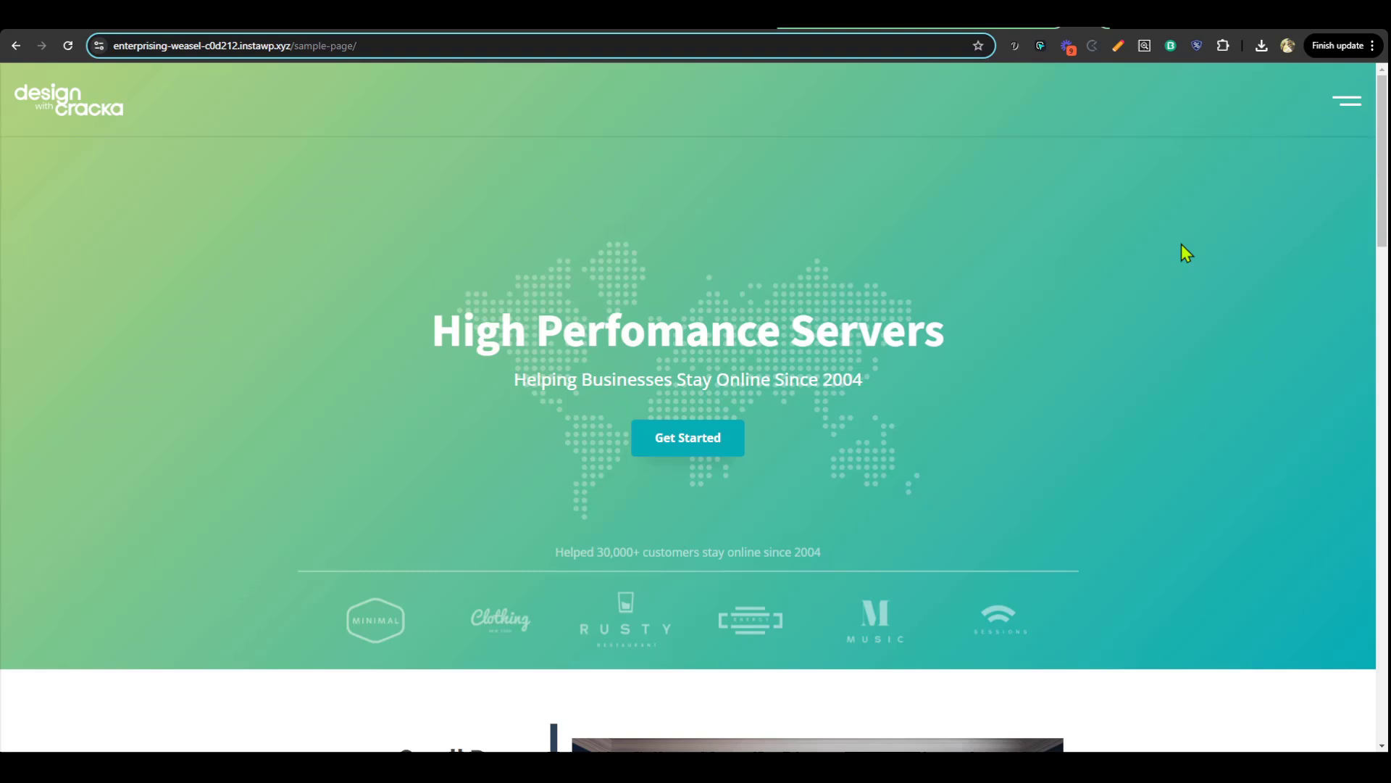
On the full-width page, open the side menu and expand Dropdown and its nested Dropdown
click(1346, 109)
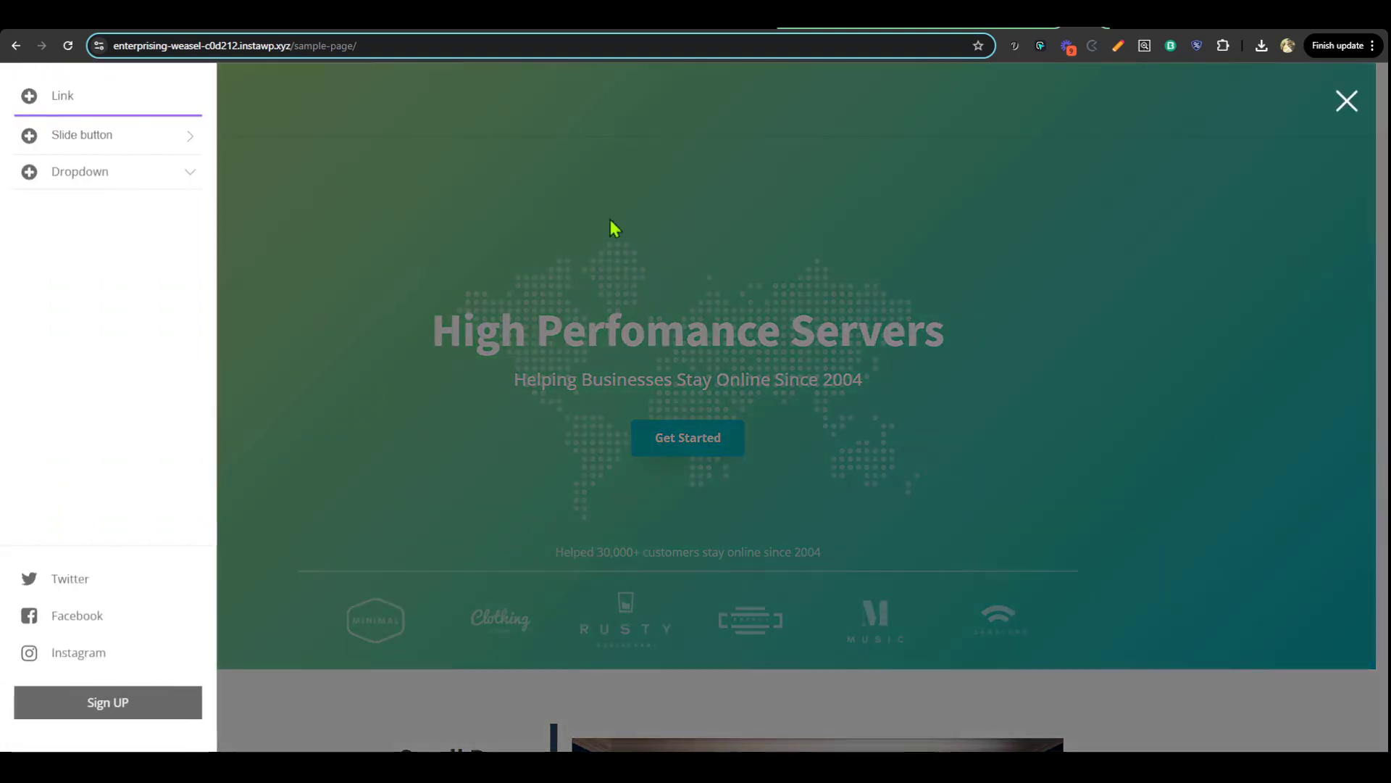
click(167, 185)
click(158, 218)
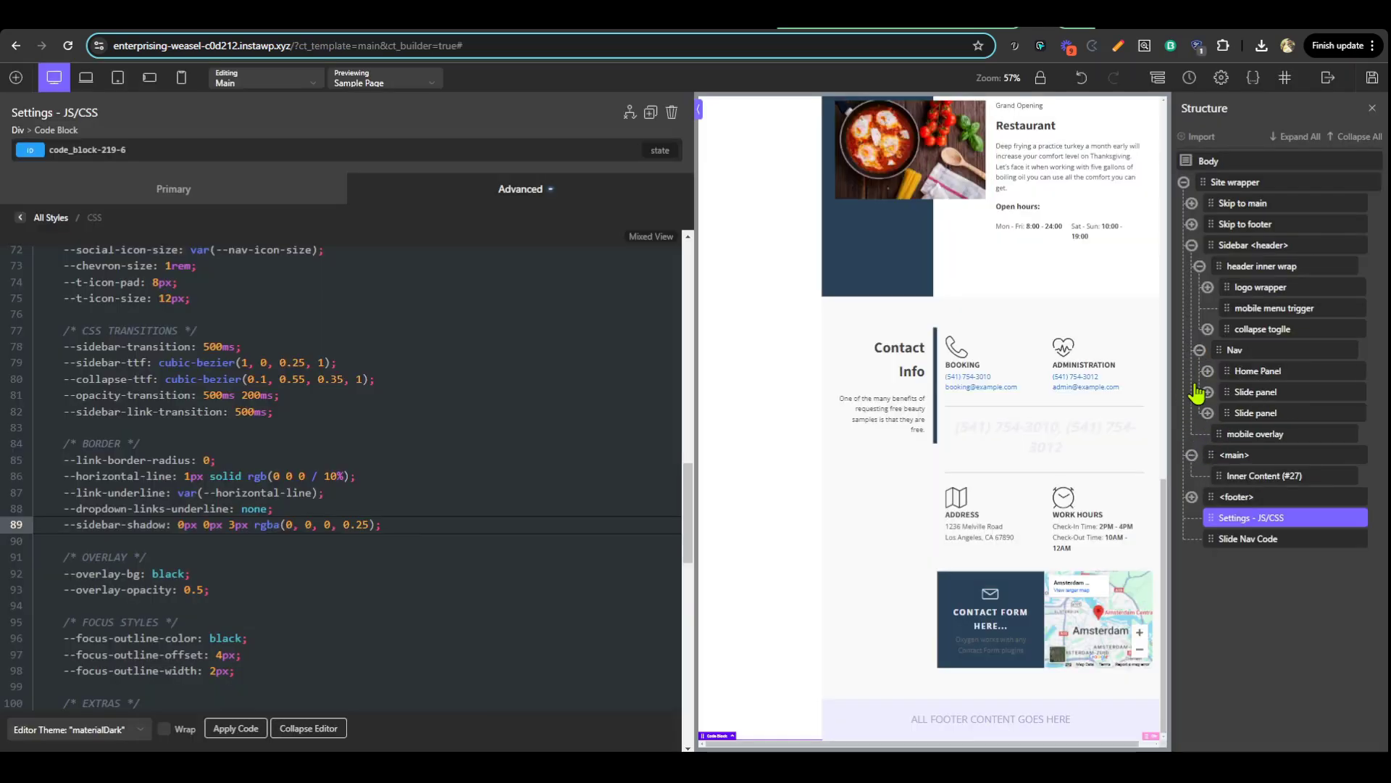
Expand Home Panel > inner wrap > list > li > dropdown > dropdown content > list in Structure
click(1207, 371)
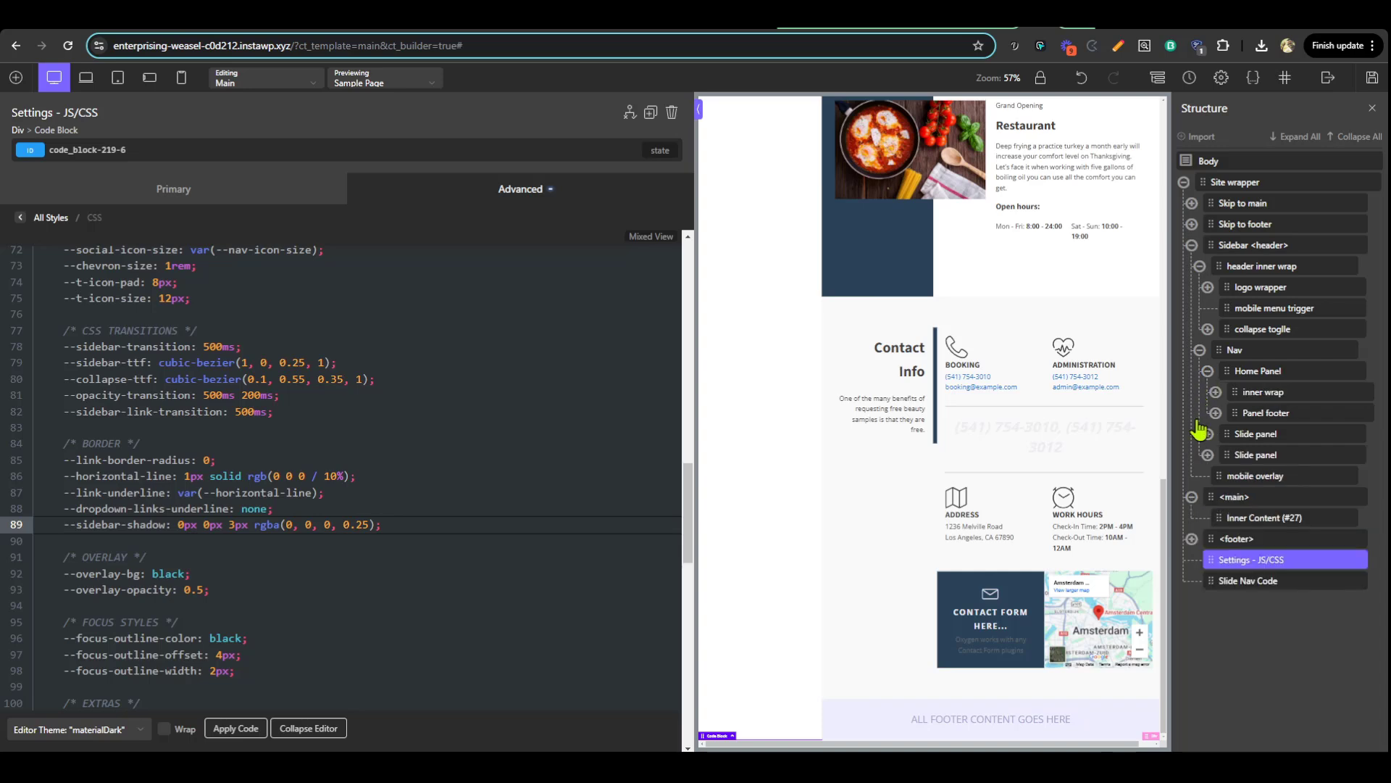
click(1215, 392)
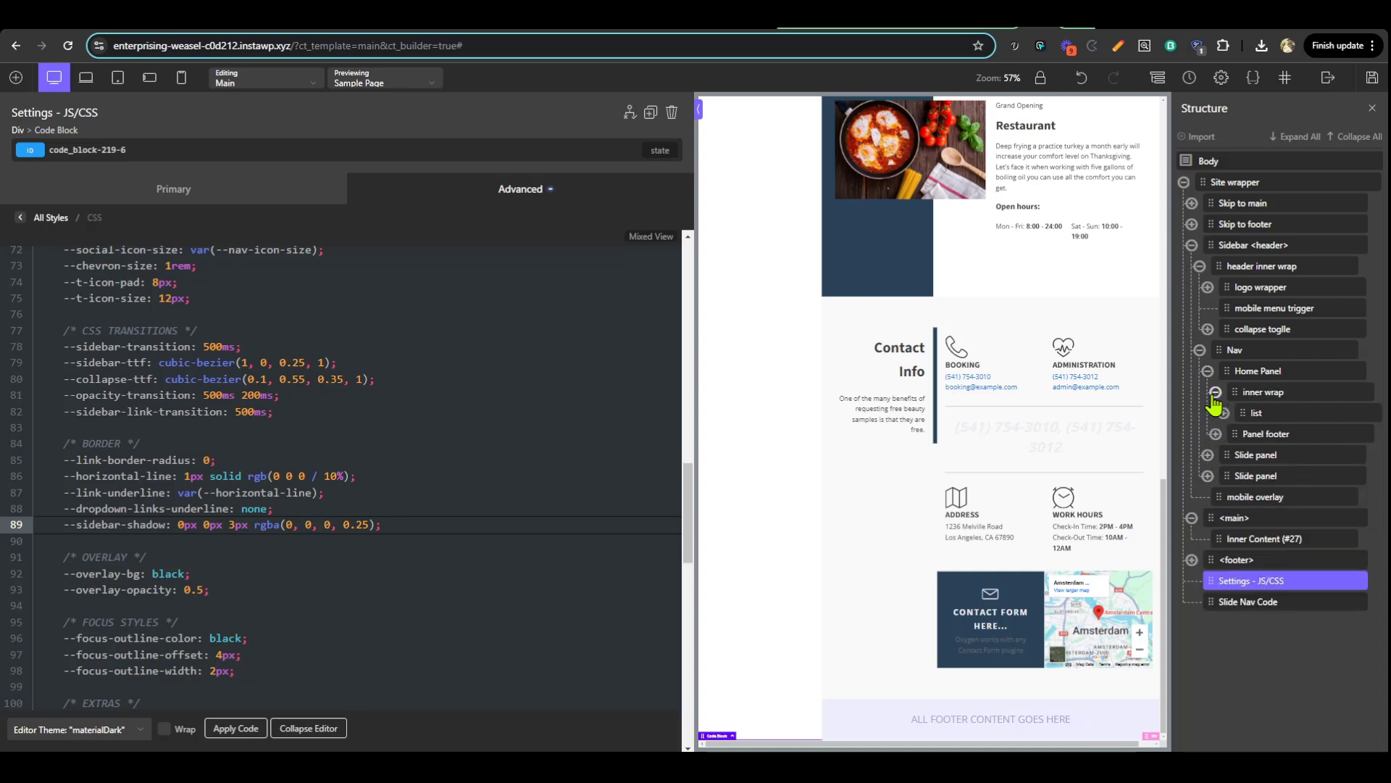
click(1223, 413)
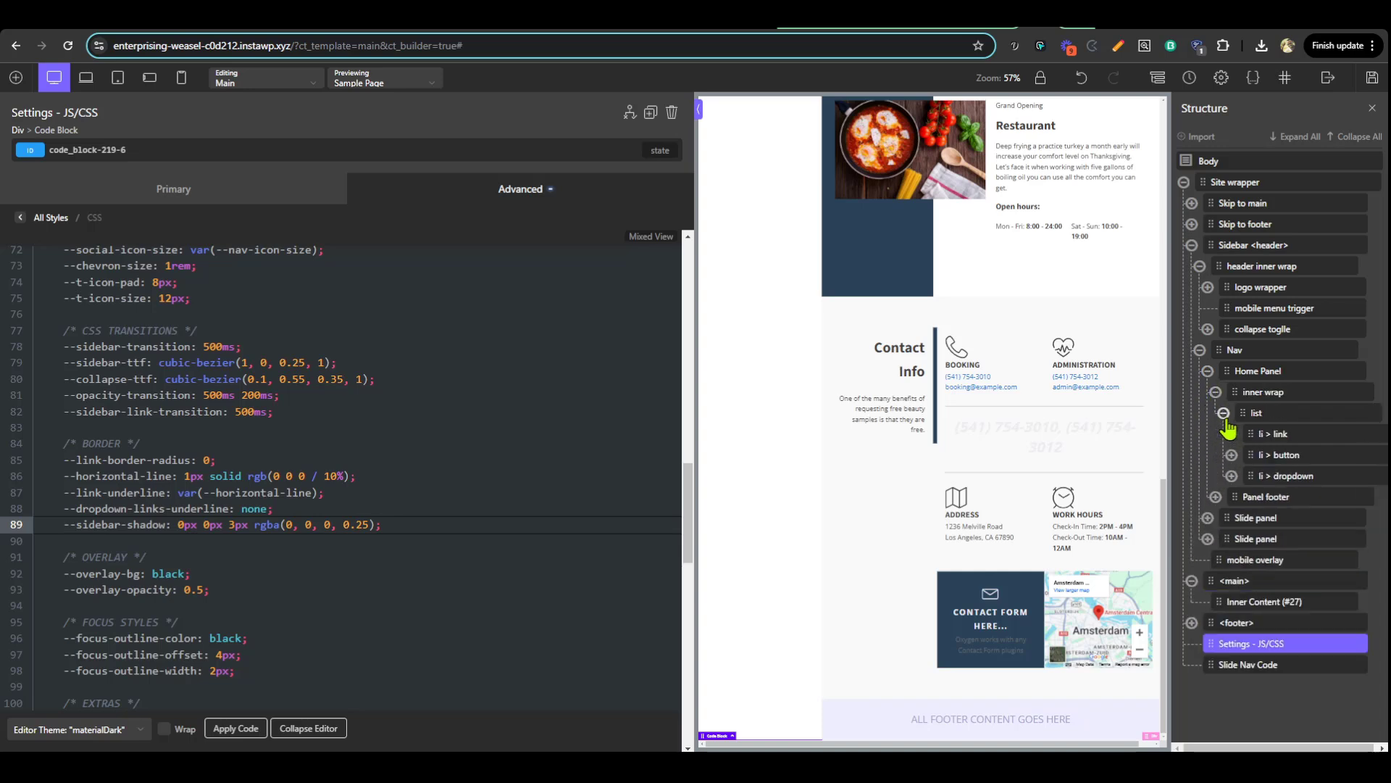
click(1293, 476)
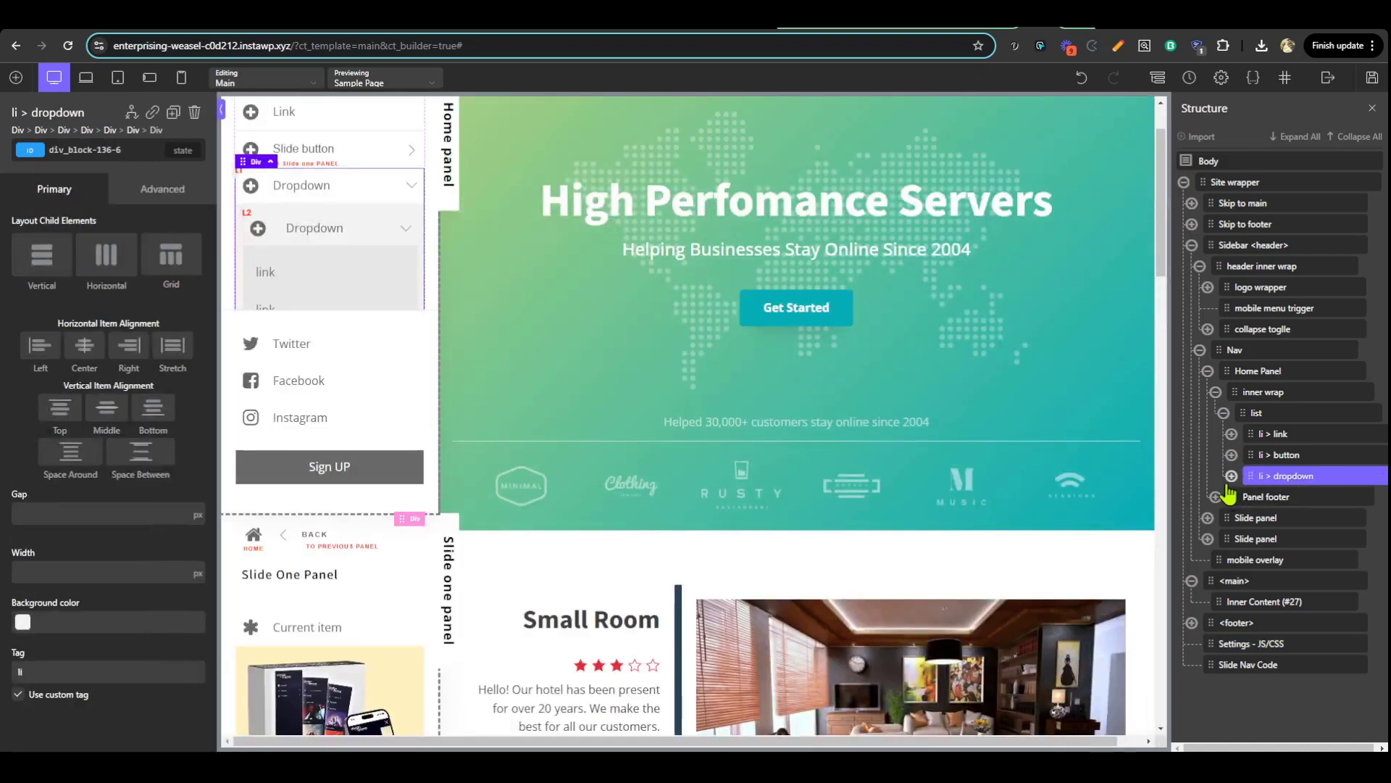
click(1231, 476)
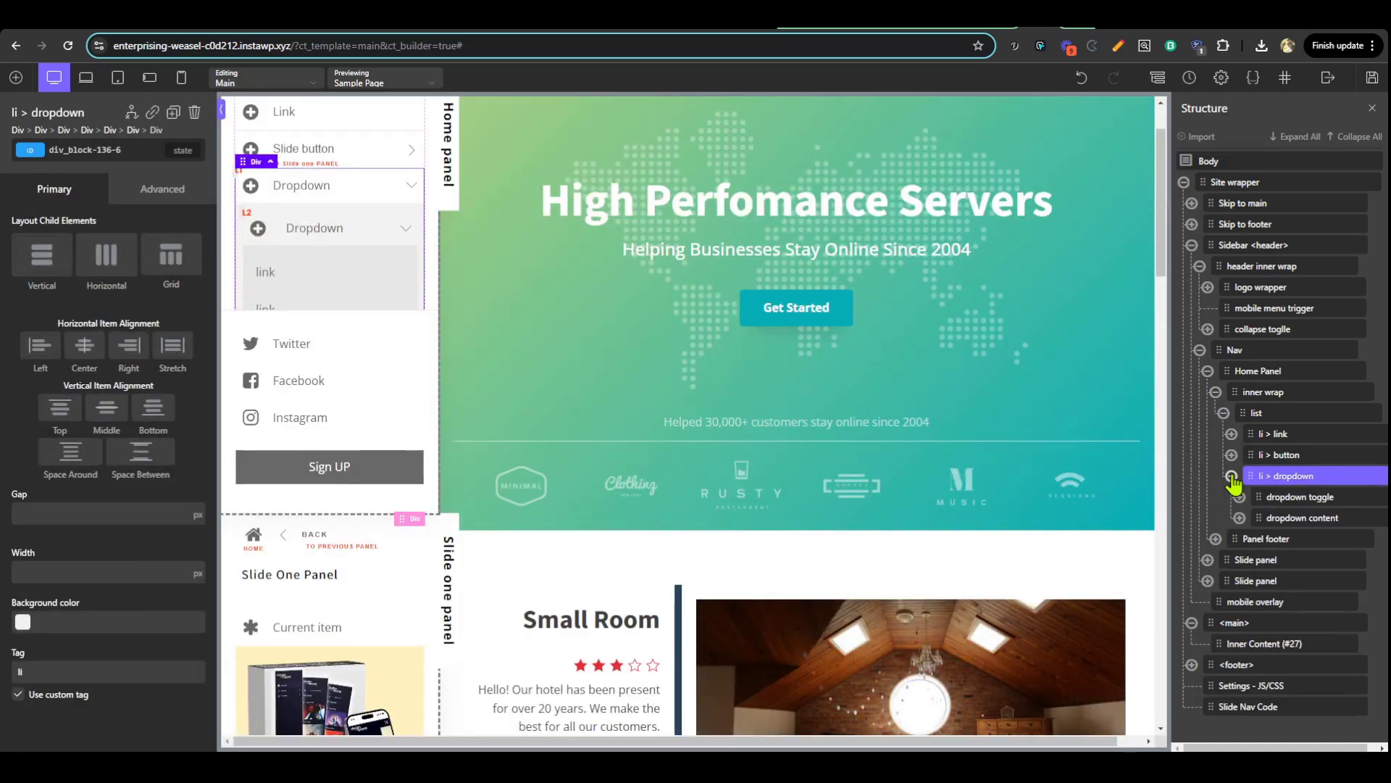
click(1240, 517)
click(1278, 518)
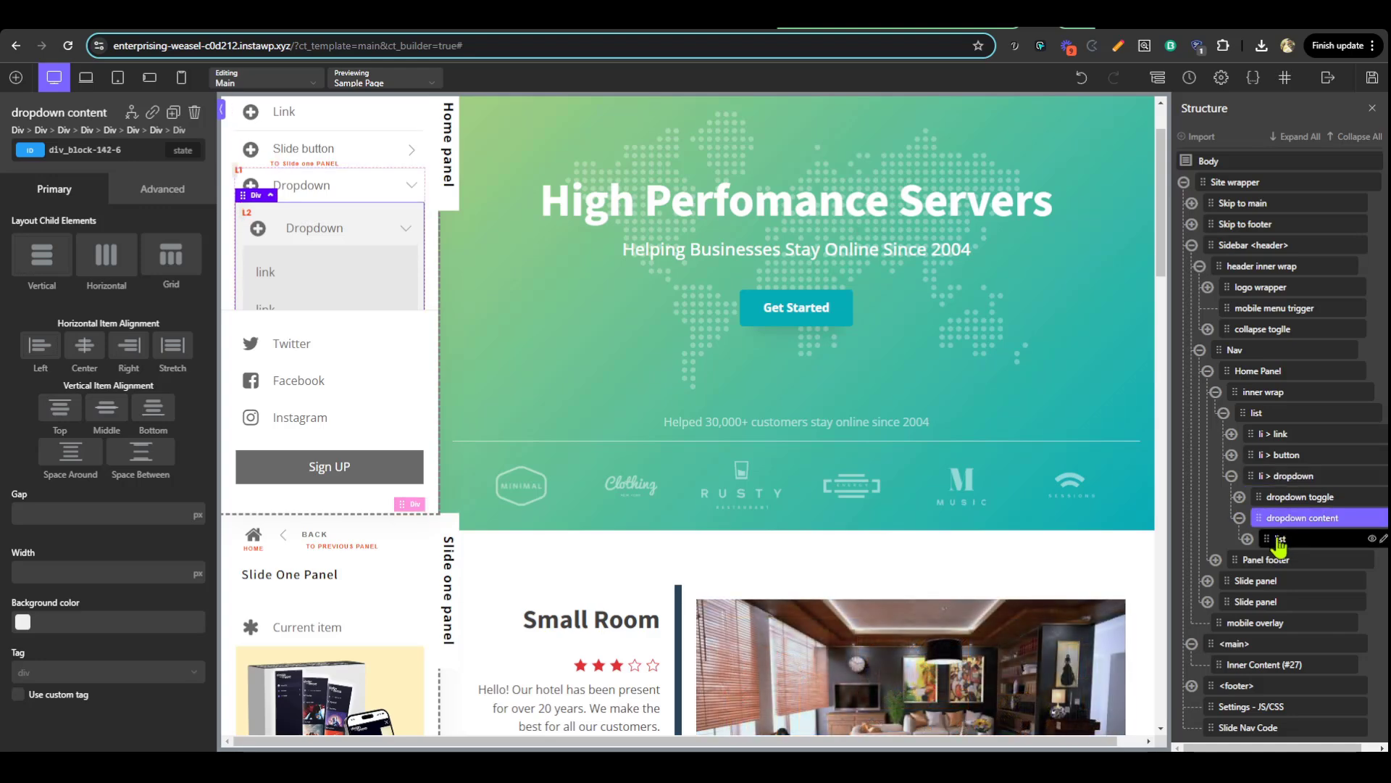
click(1279, 540)
click(1247, 539)
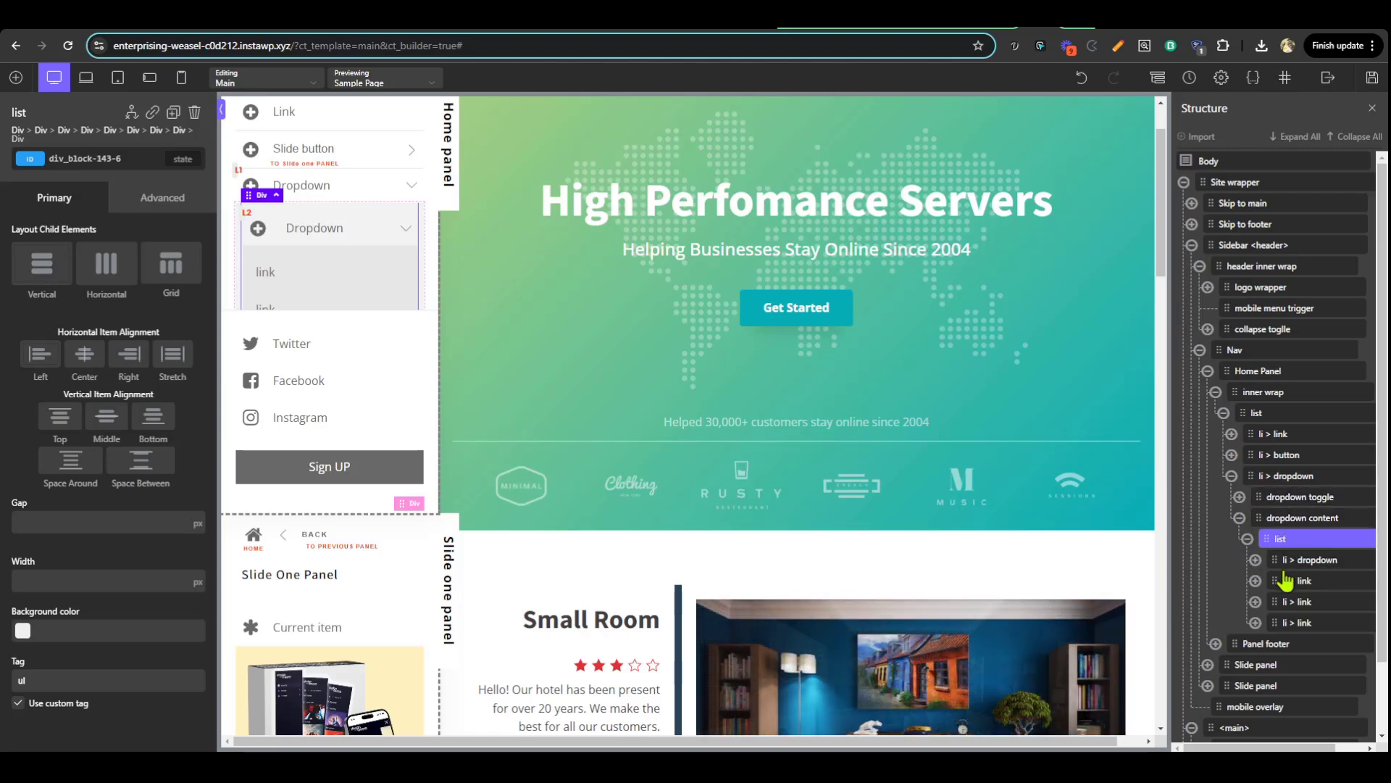
Delete the nested li > dropdown from the submenu, leaving three links
click(1305, 561)
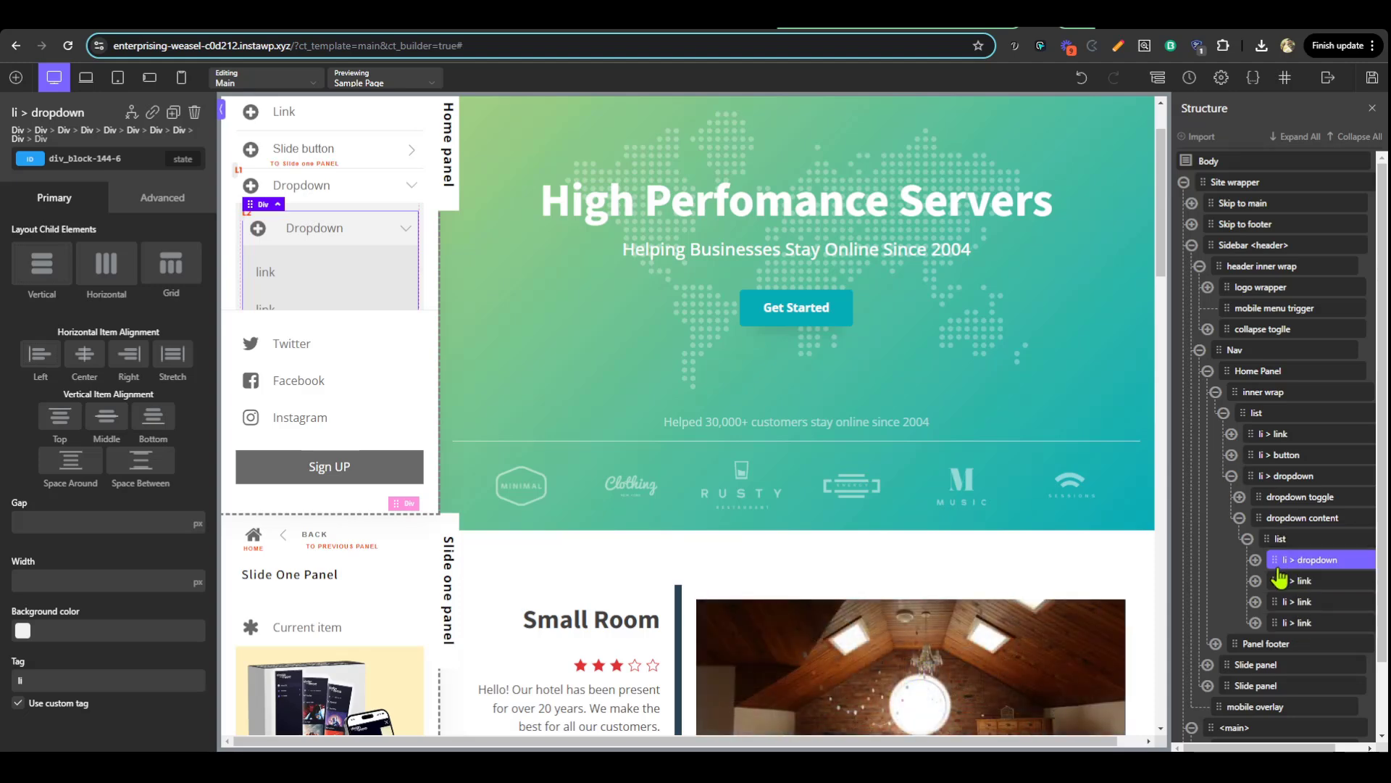
scroll(1330, 563, right, 2)
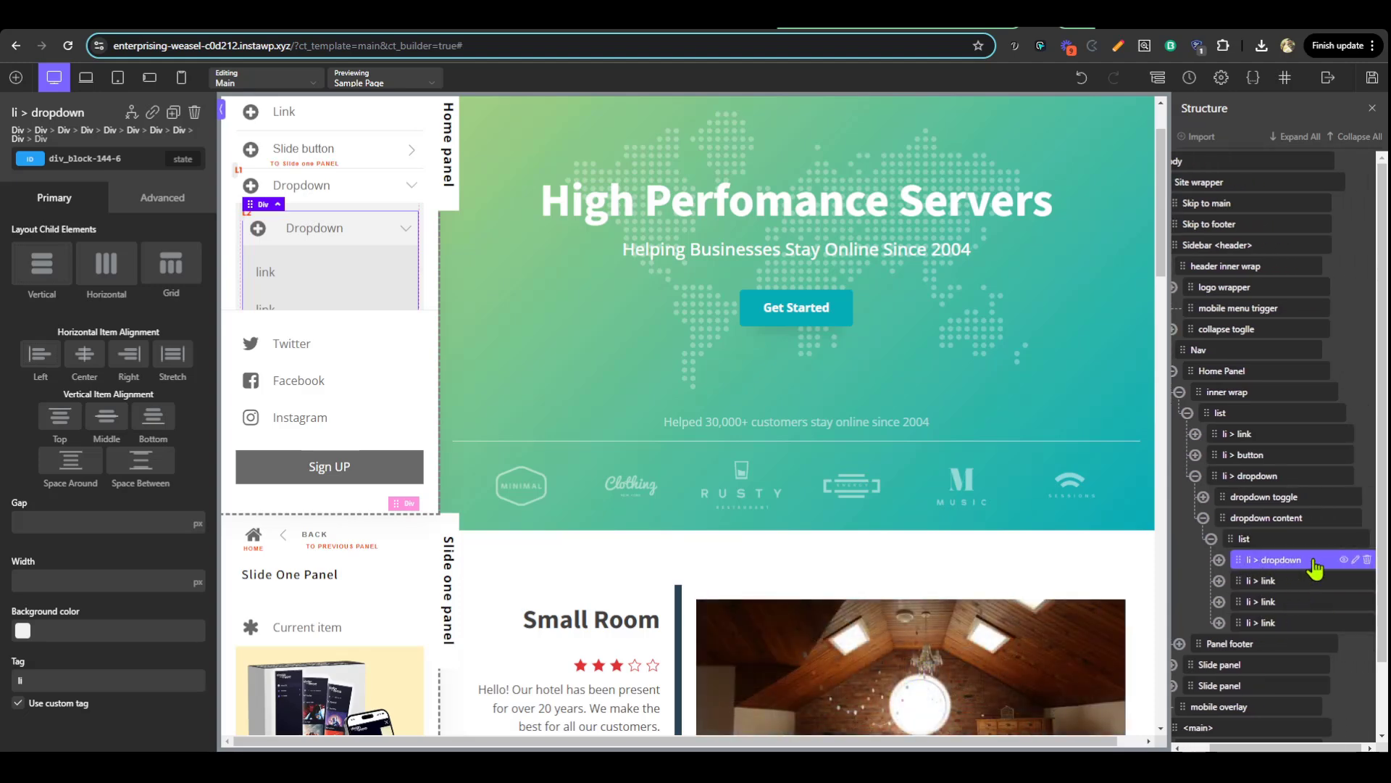
click(1366, 561)
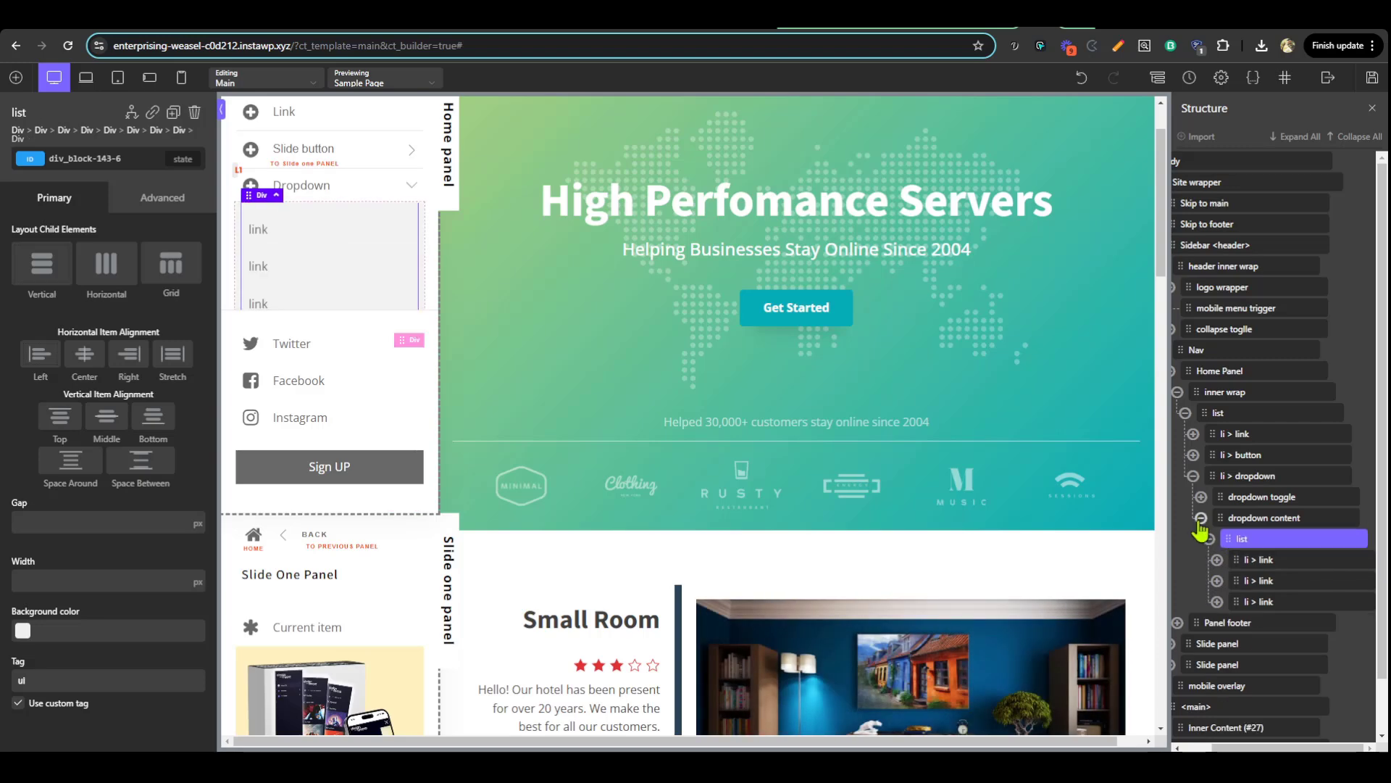
click(1301, 475)
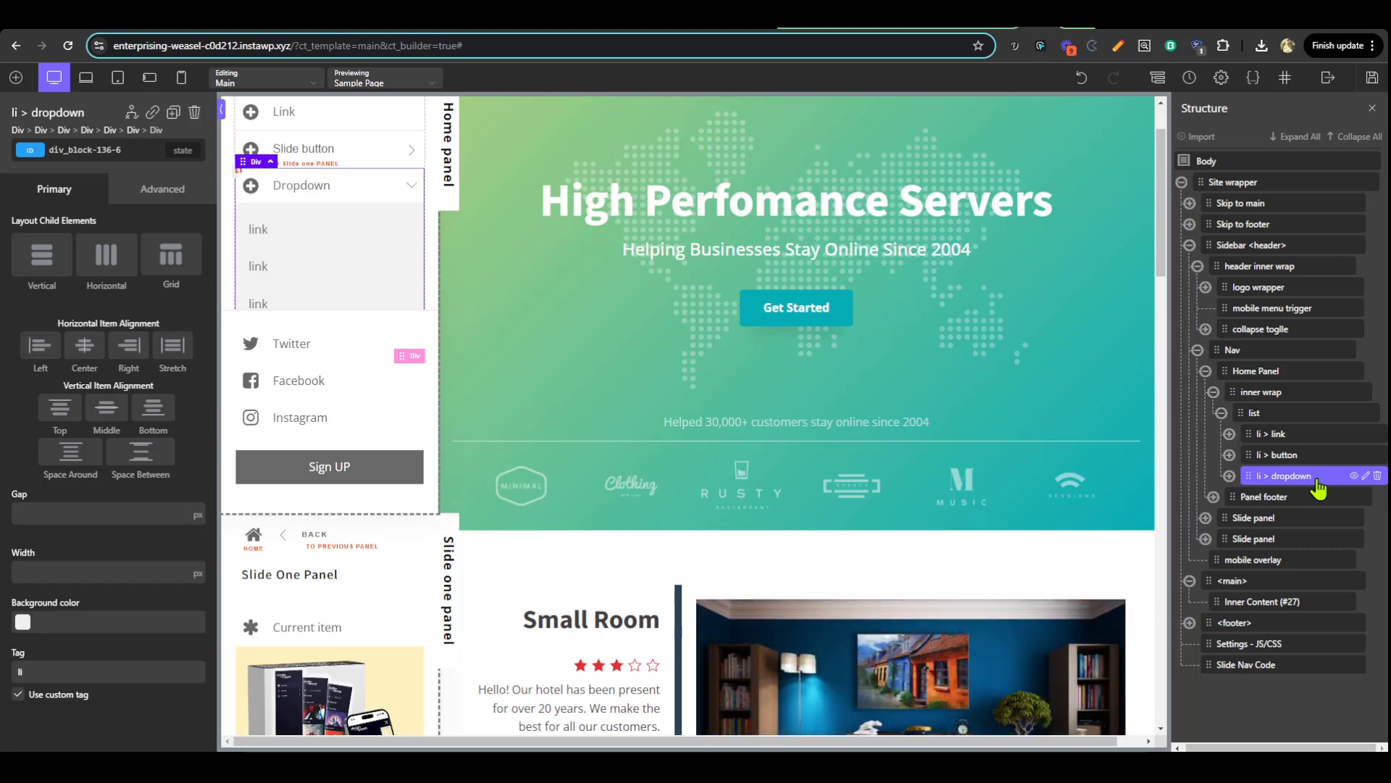
Duplicate the li > dropdown item
right_click(1316, 479)
click(1350, 536)
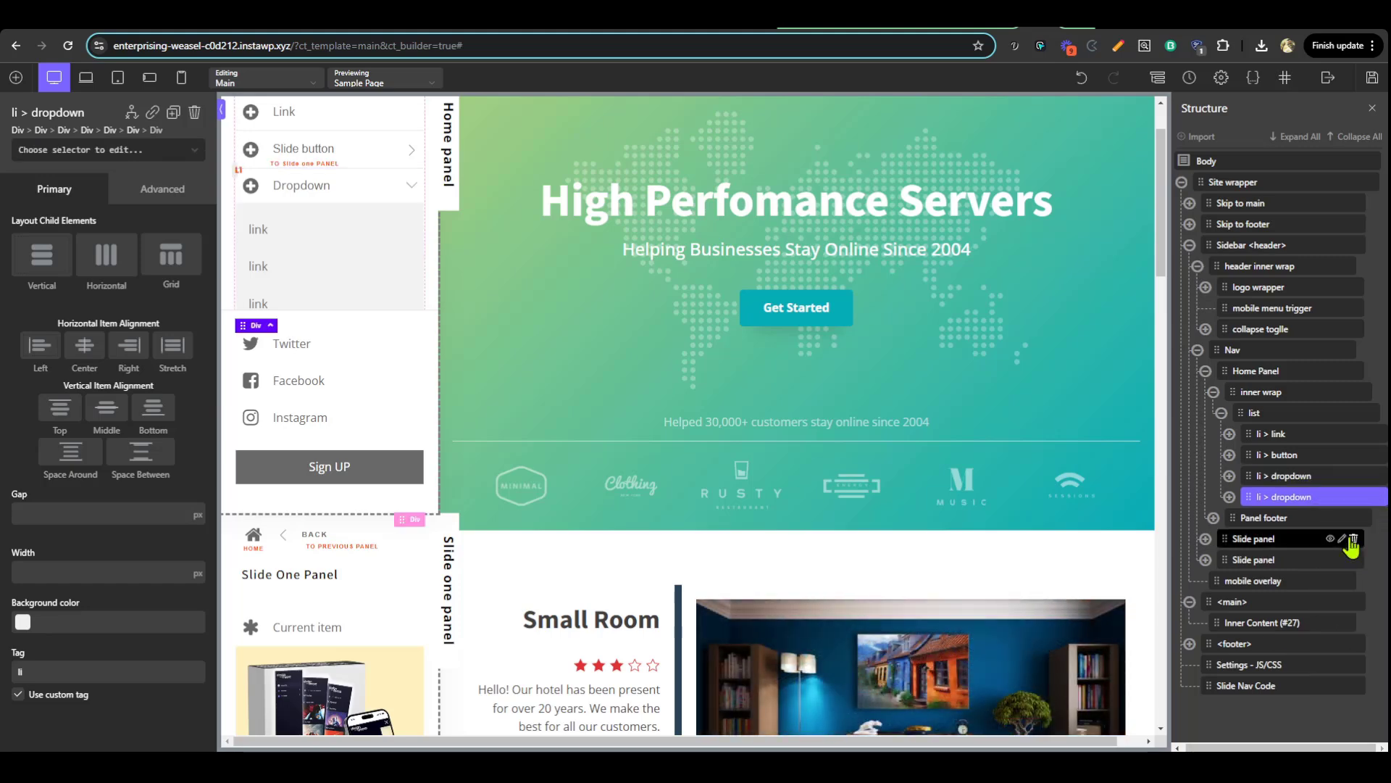
click(1276, 498)
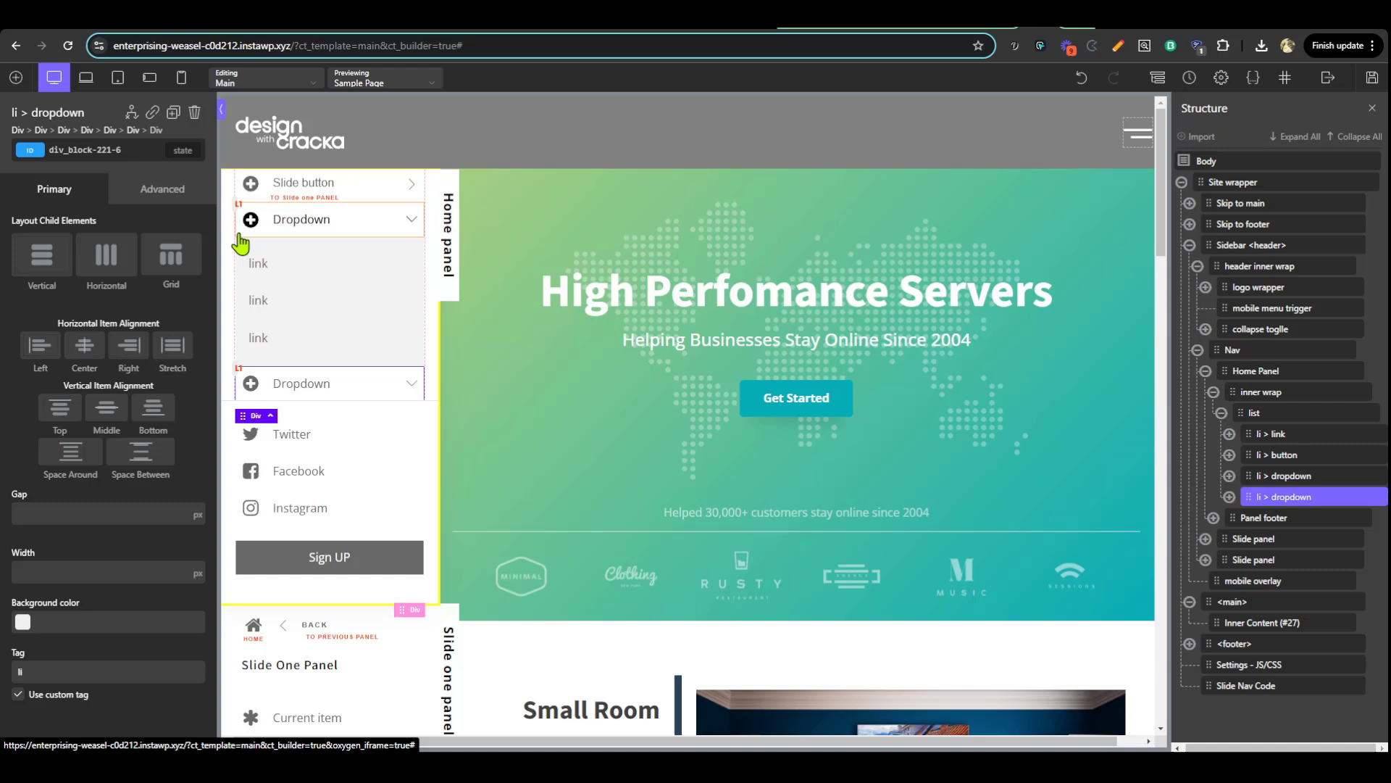
scroll(254, 237, down, 1)
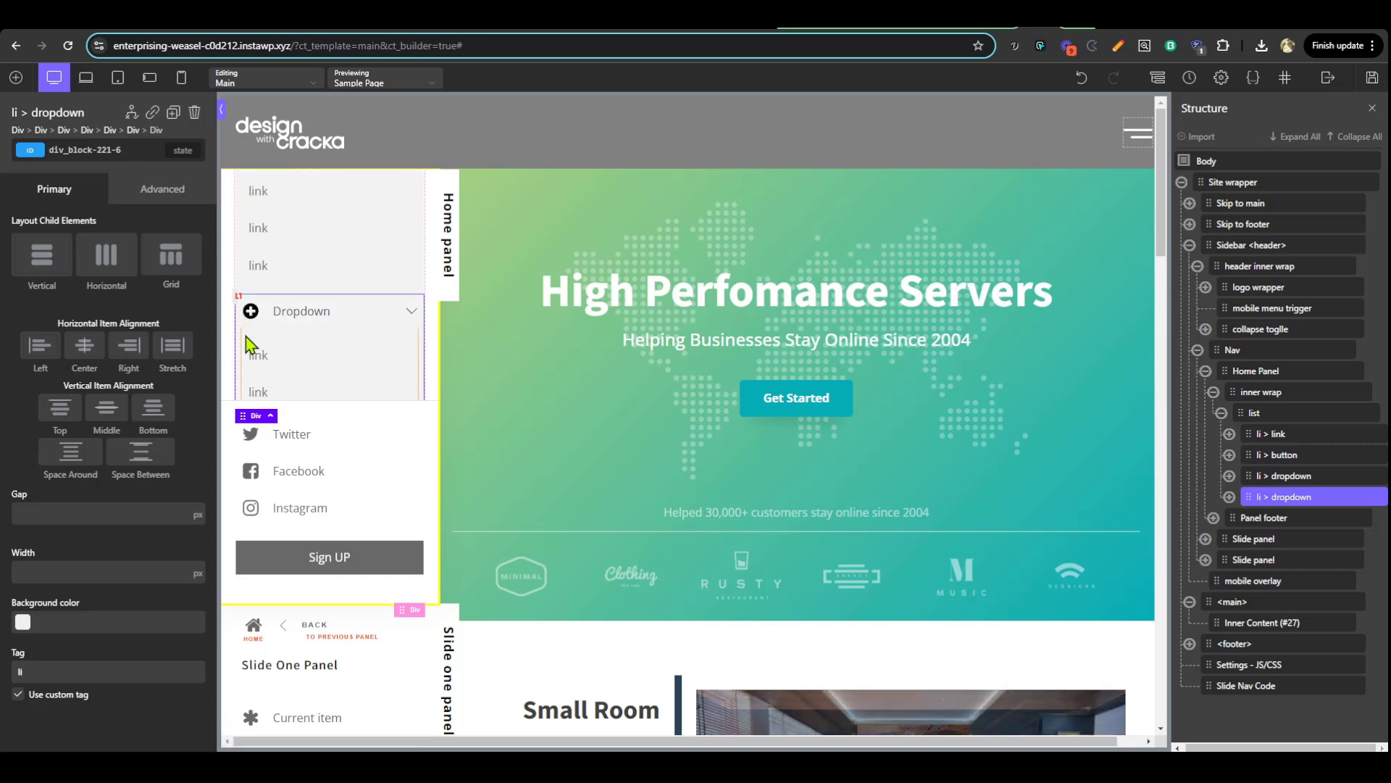
Expand the original dropdown down to the list inside its dropdown content
click(1276, 483)
click(1229, 476)
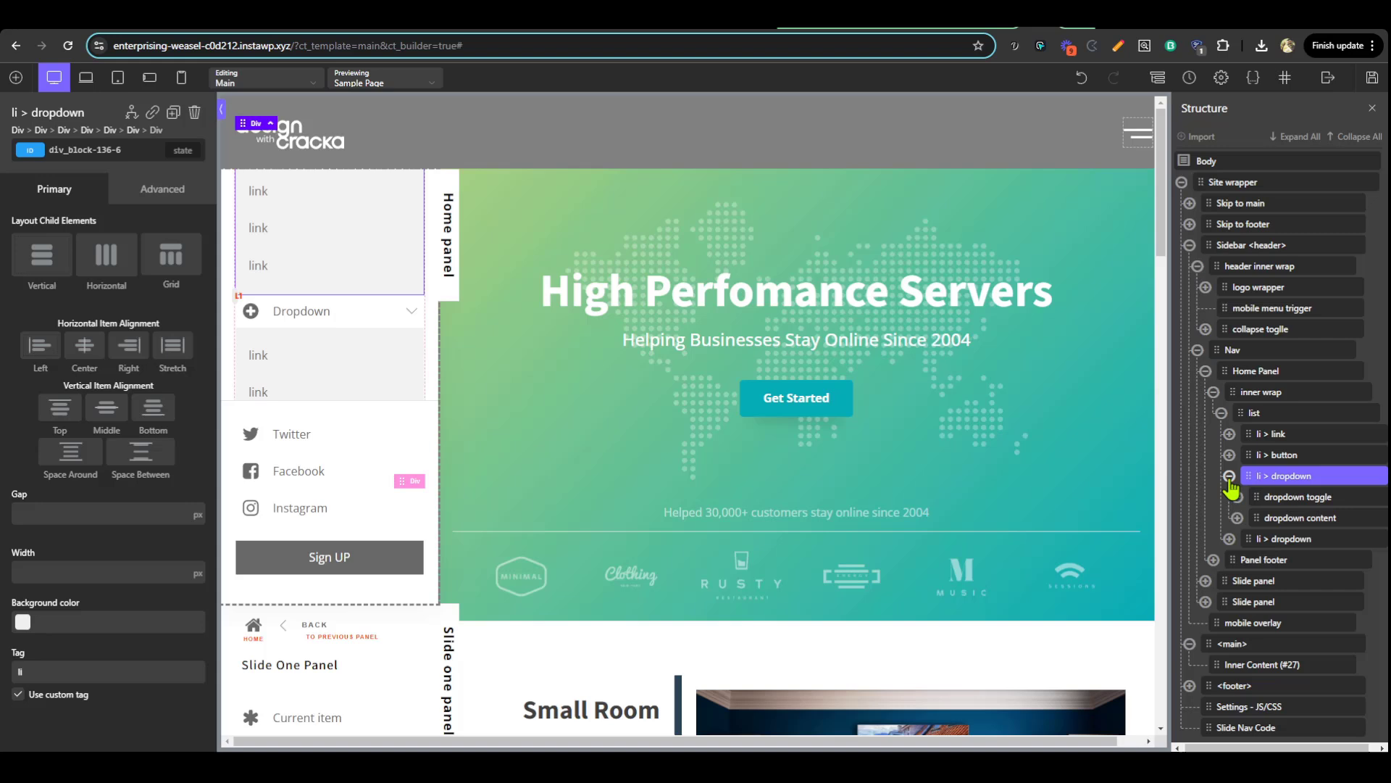
click(1238, 517)
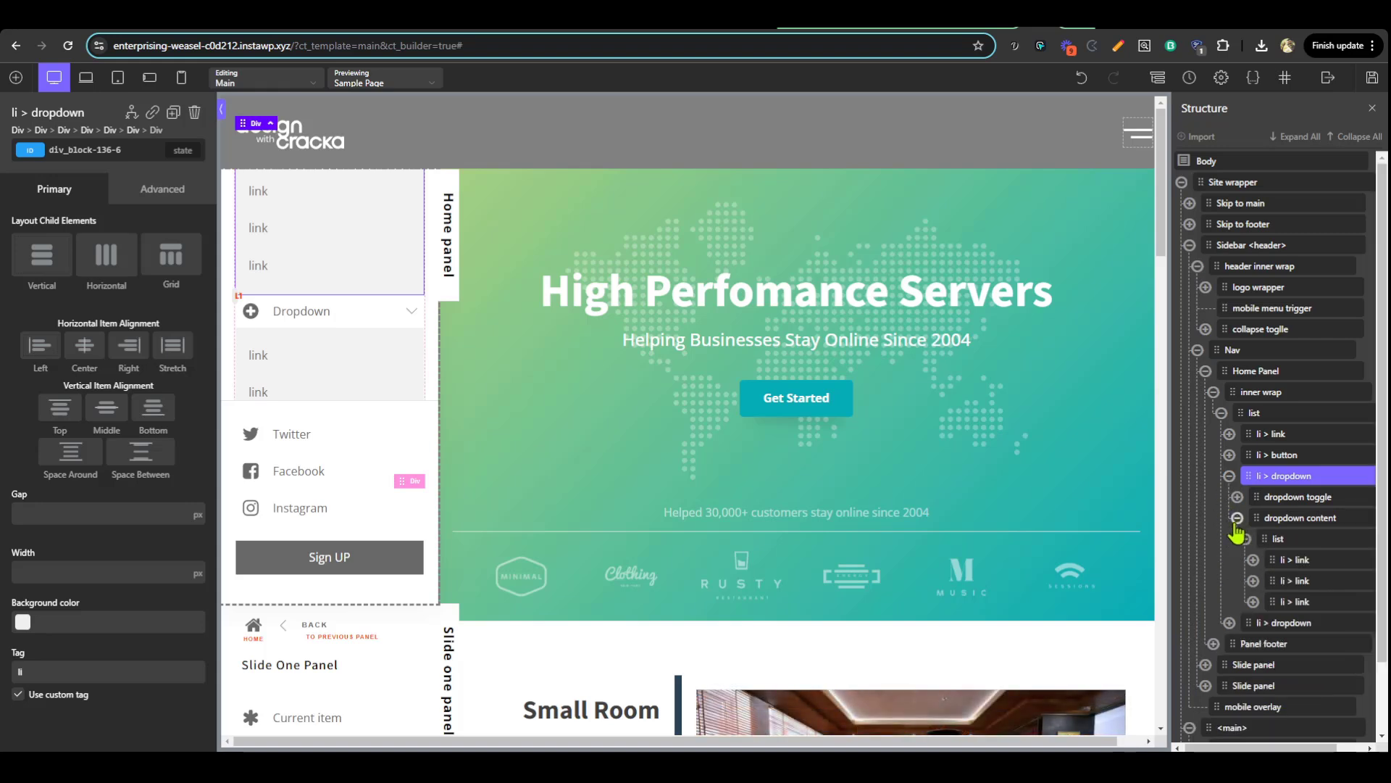
click(1245, 538)
click(1245, 538)
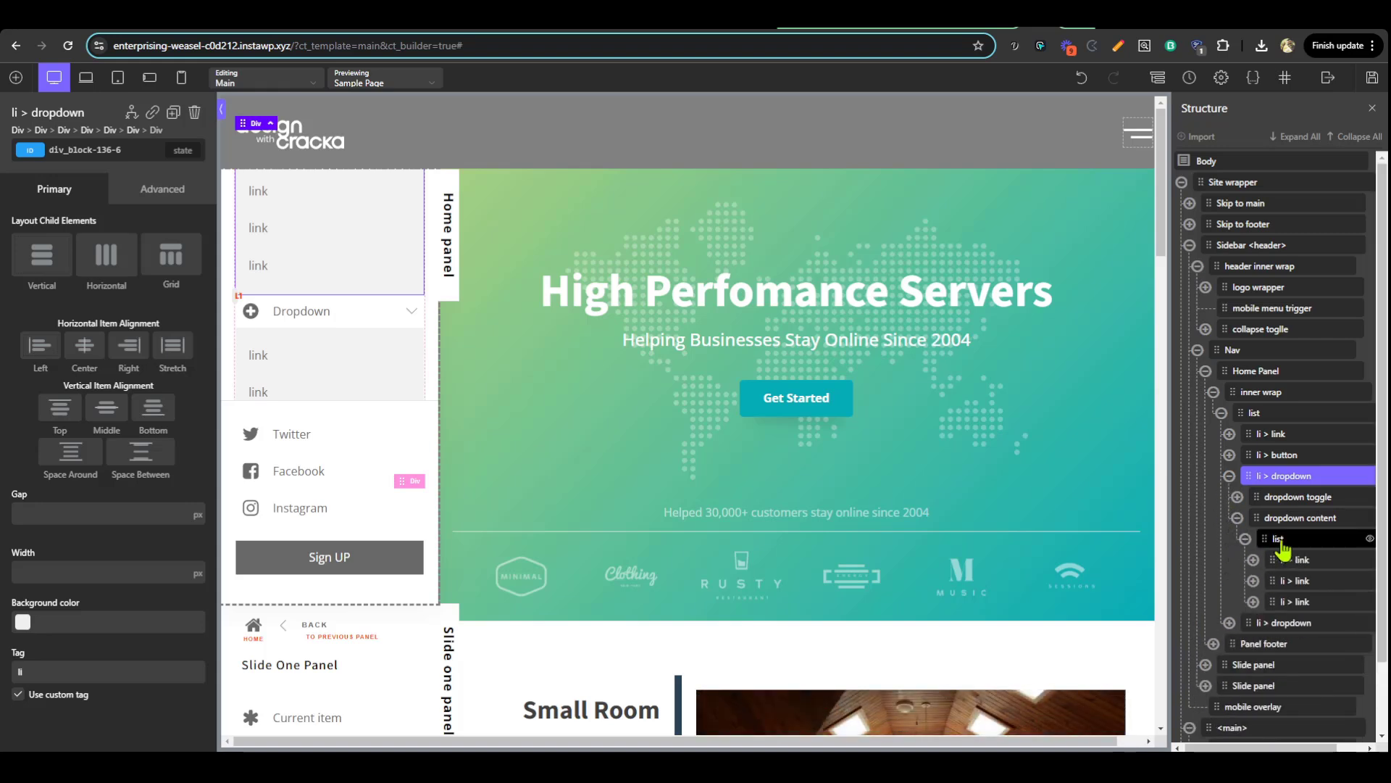
click(1276, 539)
Move the copied dropdown into that submenu list as its first item, above the three links
click(1273, 623)
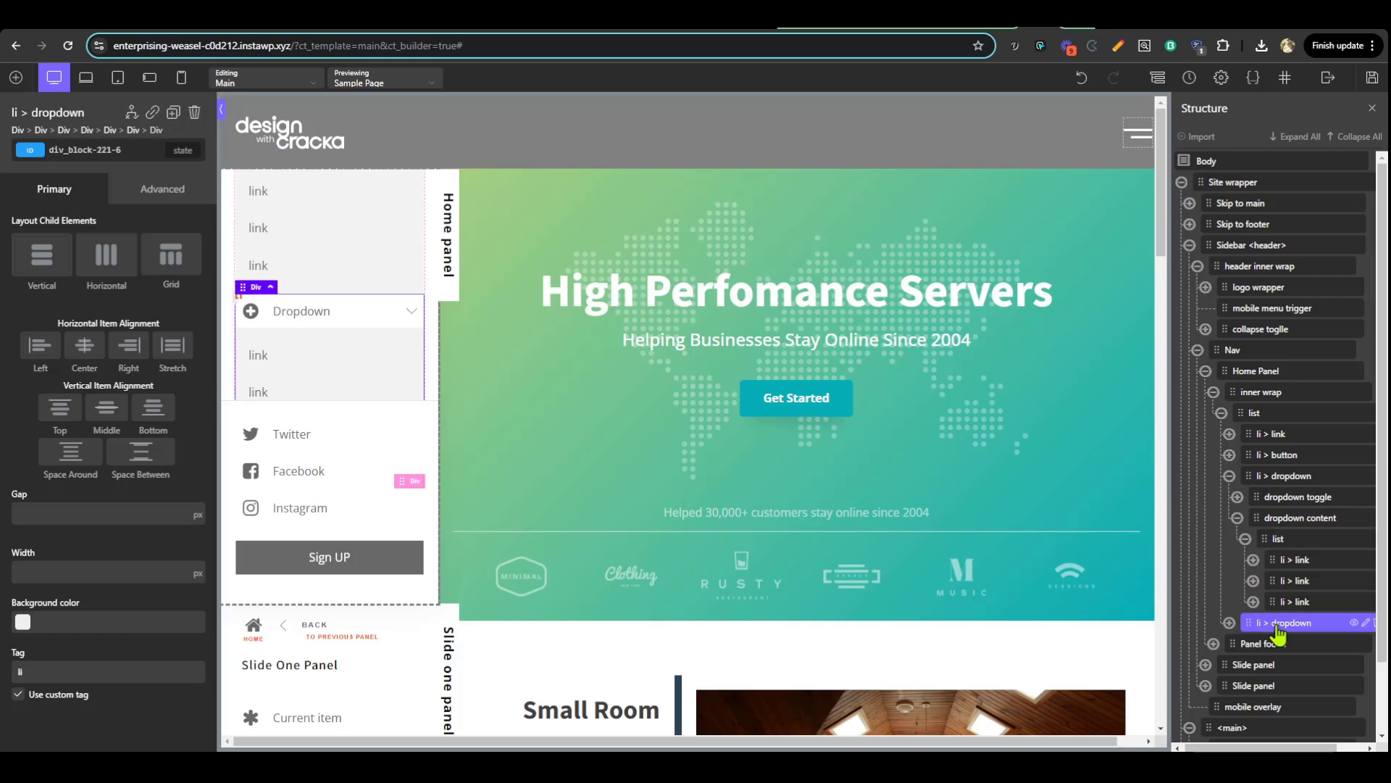
click(1286, 558)
click(1261, 624)
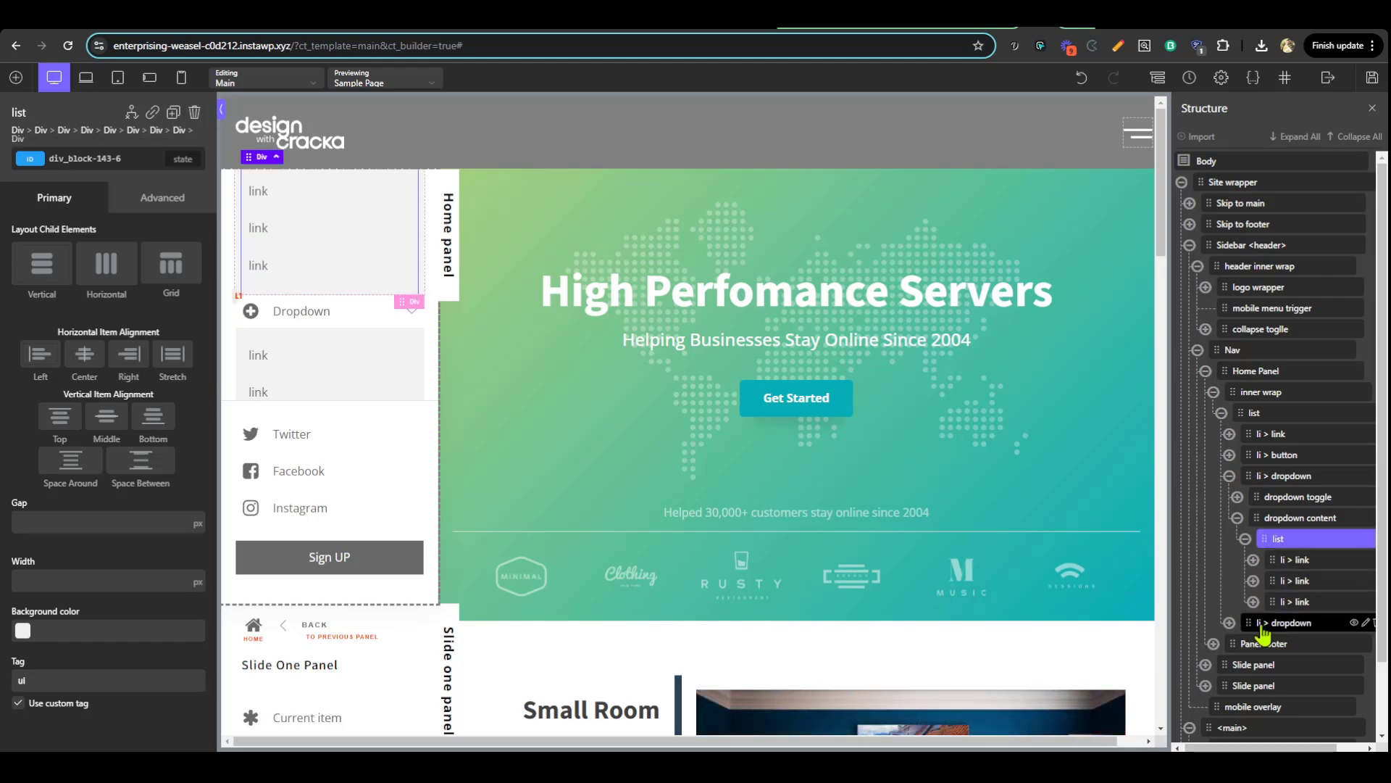
click(1280, 543)
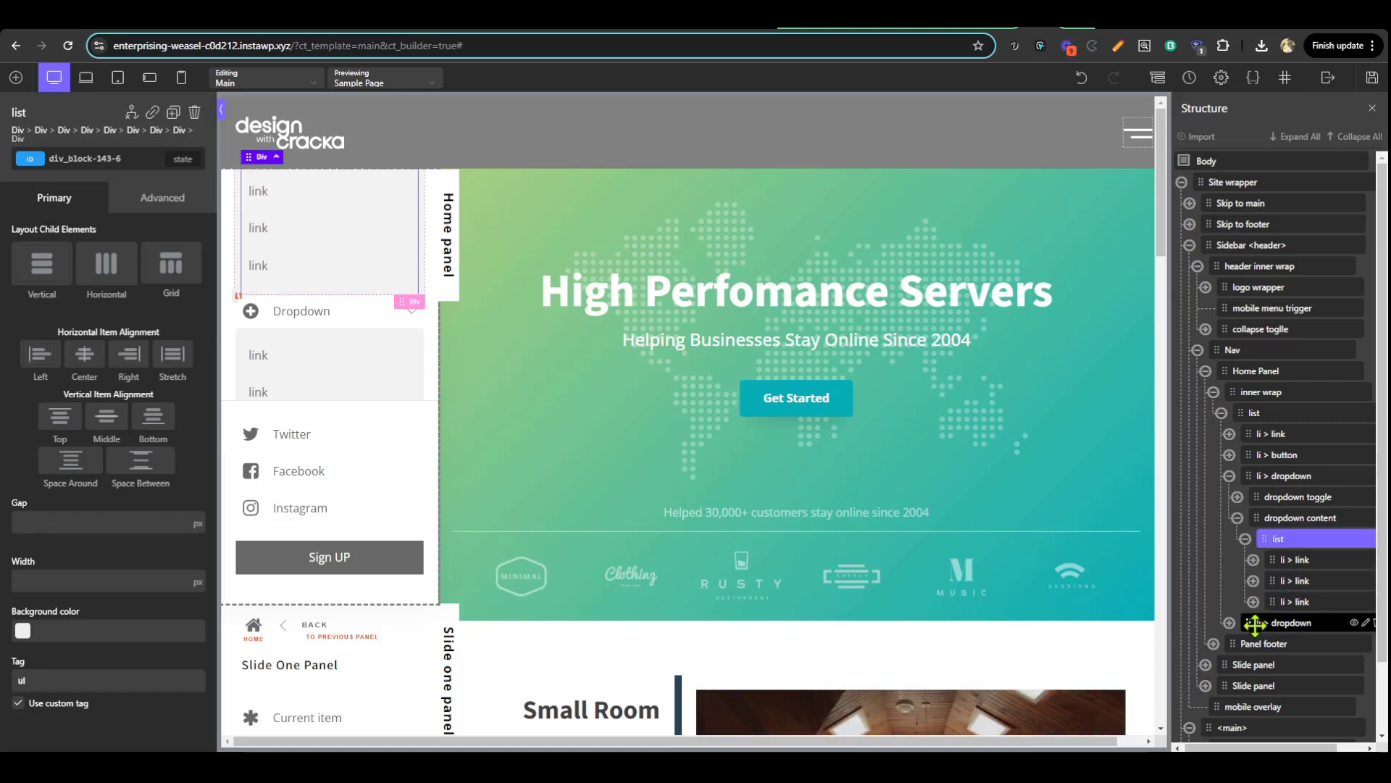
drag(1254, 623, 1284, 555)
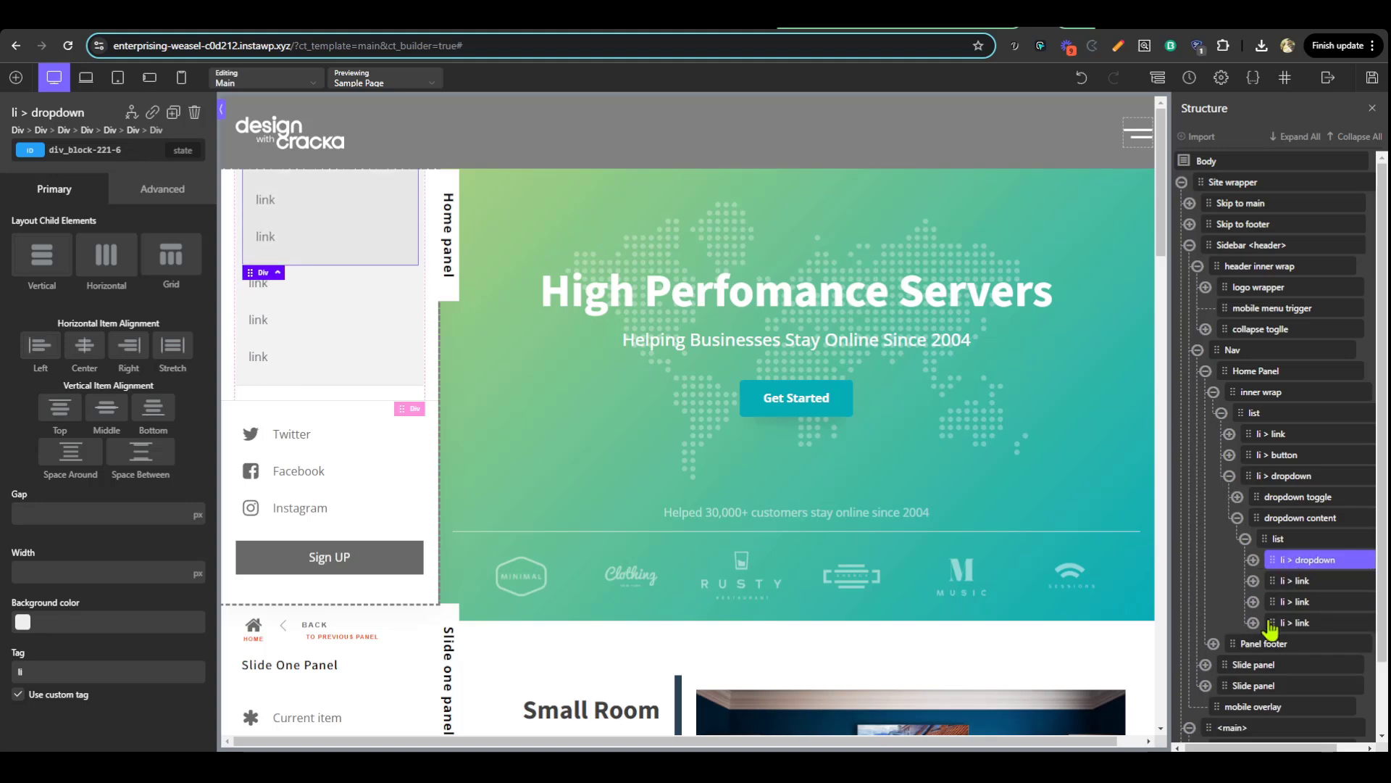
key(ctrl+z)
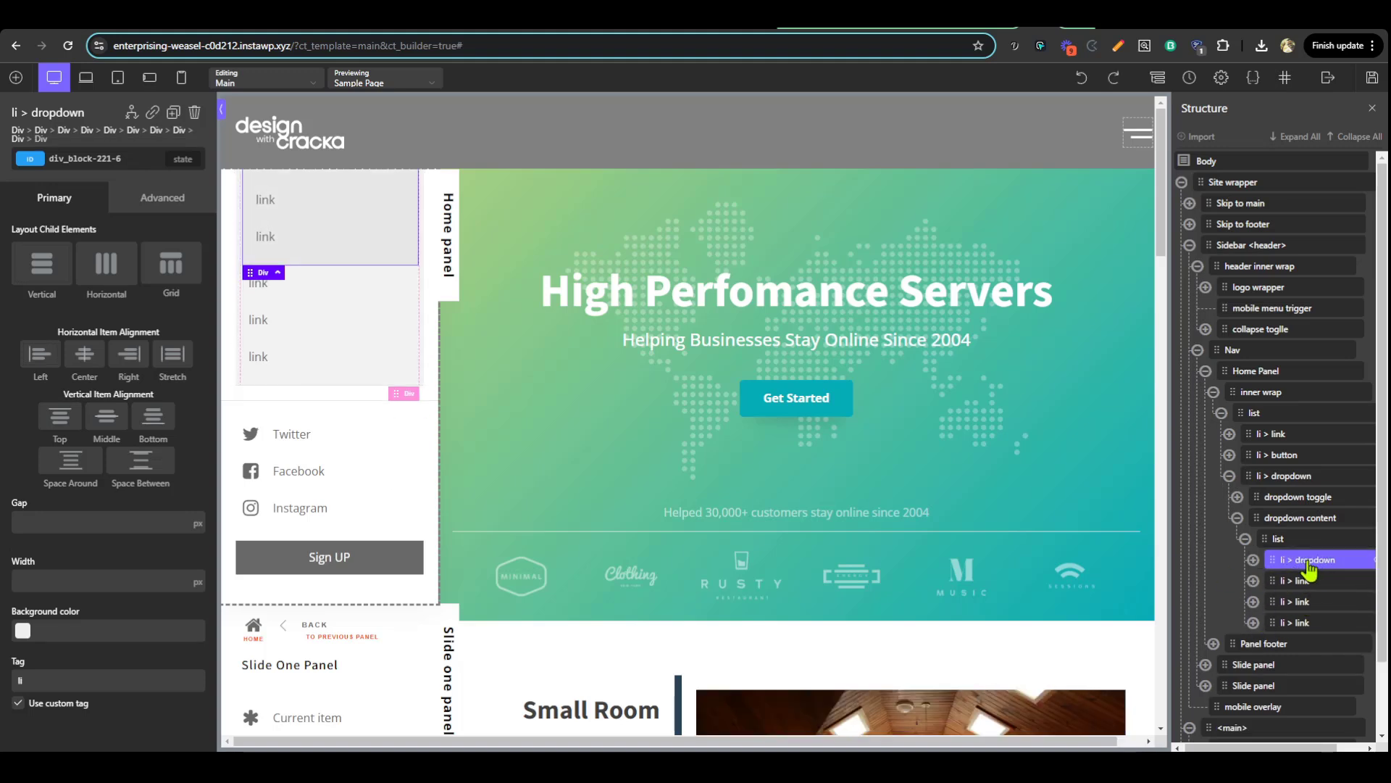
scroll(1311, 571, right, 1)
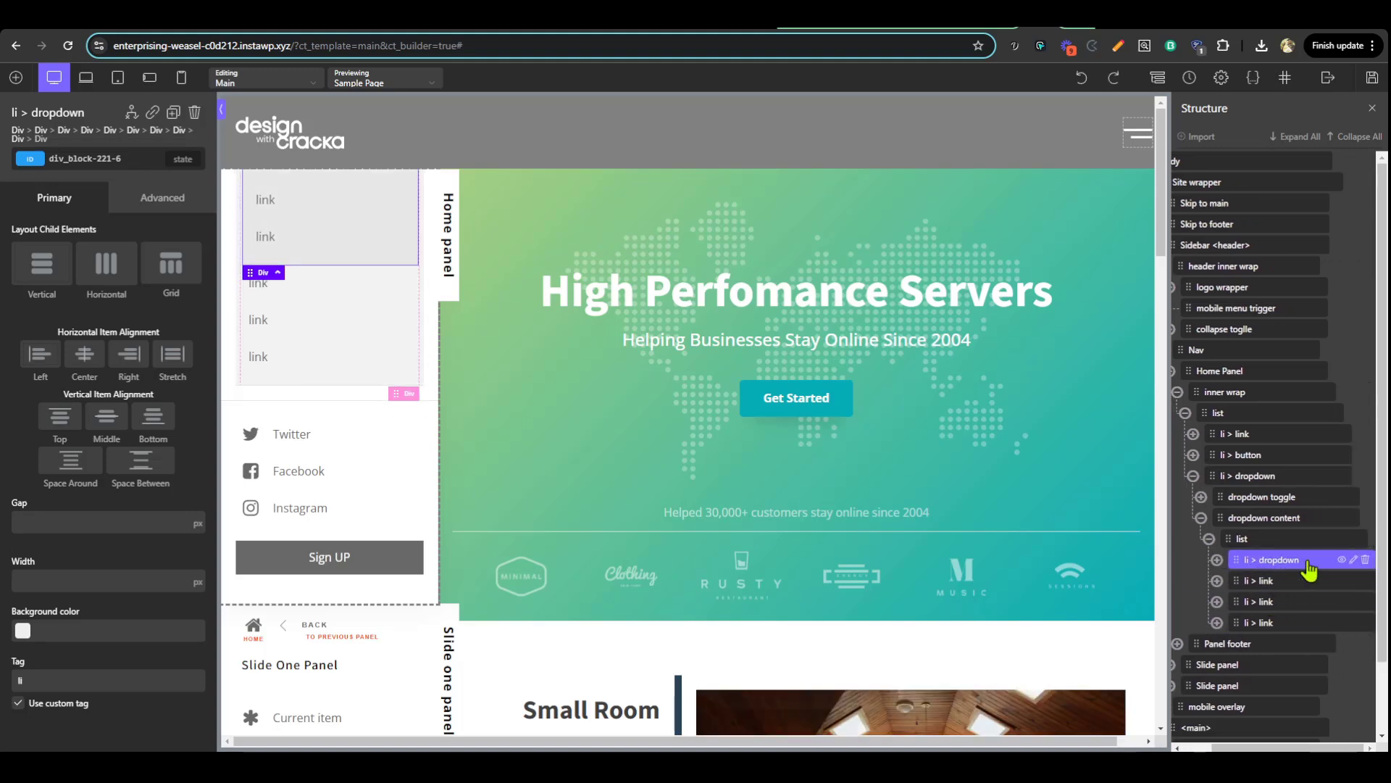
Duplicate the nested li > dropdown item
click(1355, 561)
click(1261, 614)
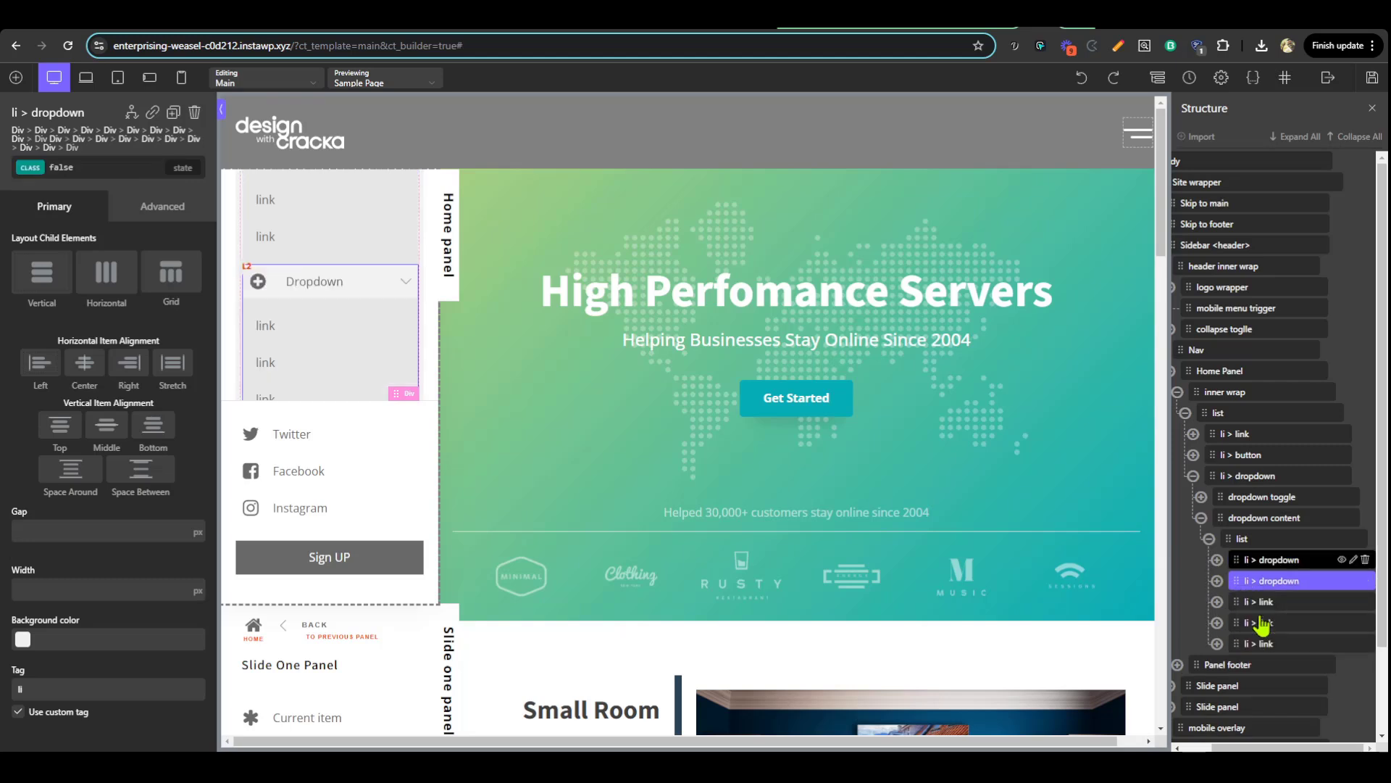
click(1277, 584)
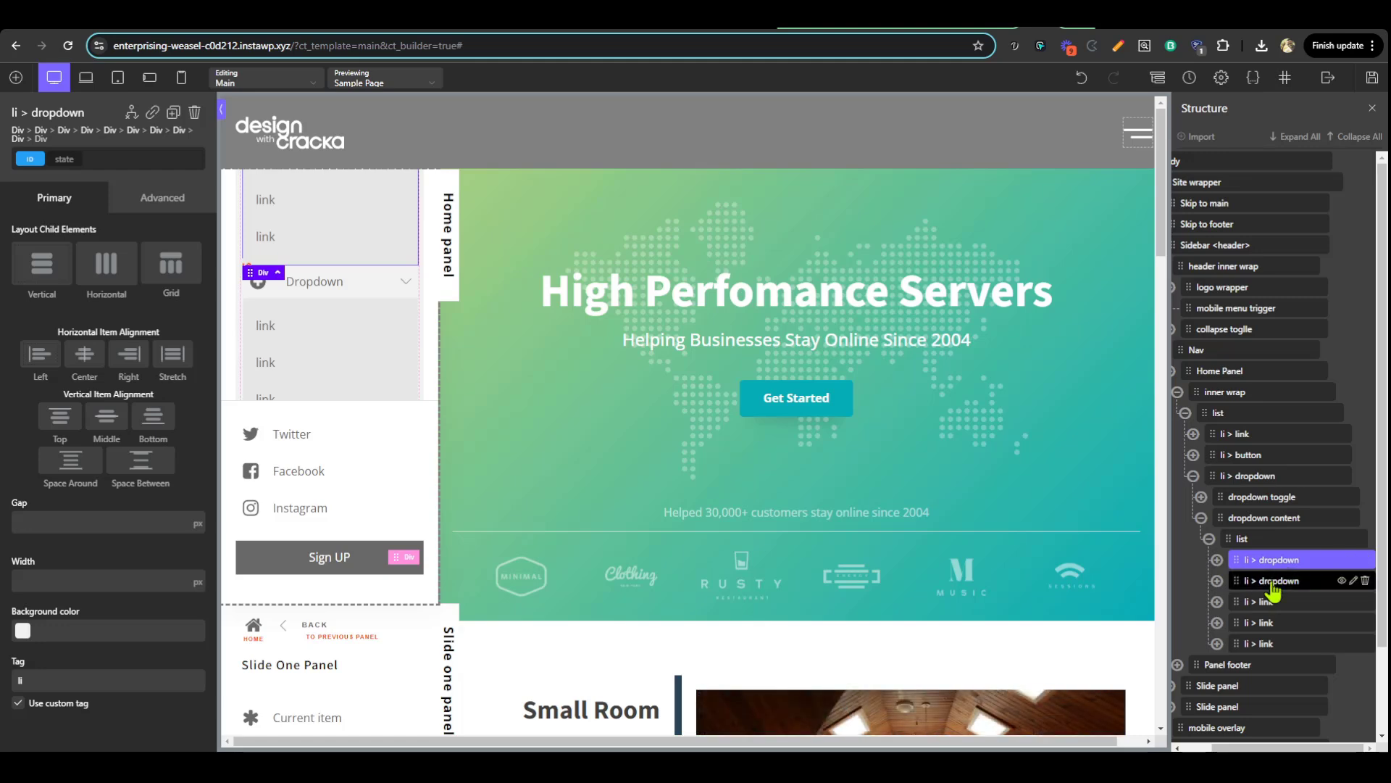
Nest the lower li > dropdown inside the nested dropdown's list above its links, and save the template
click(1218, 562)
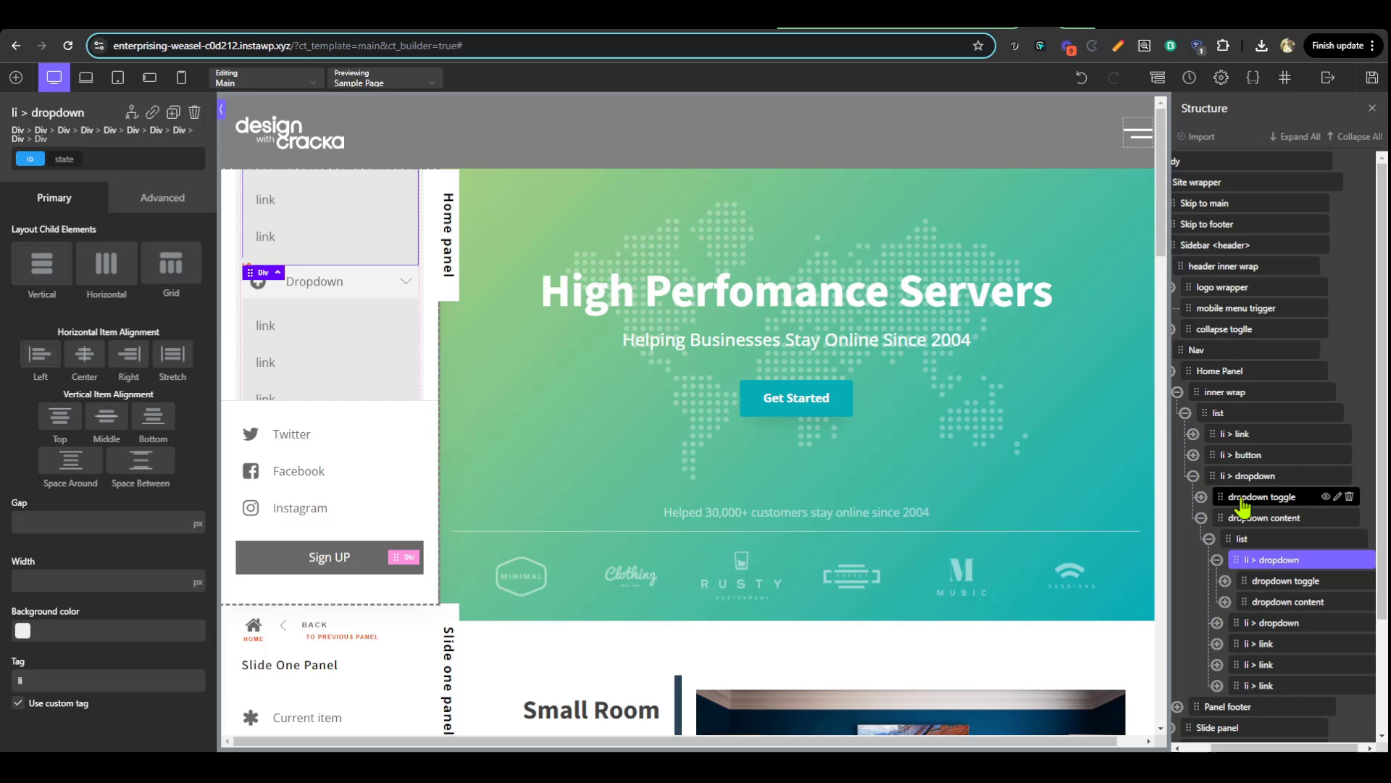
scroll(1223, 565, down, 1)
click(1225, 529)
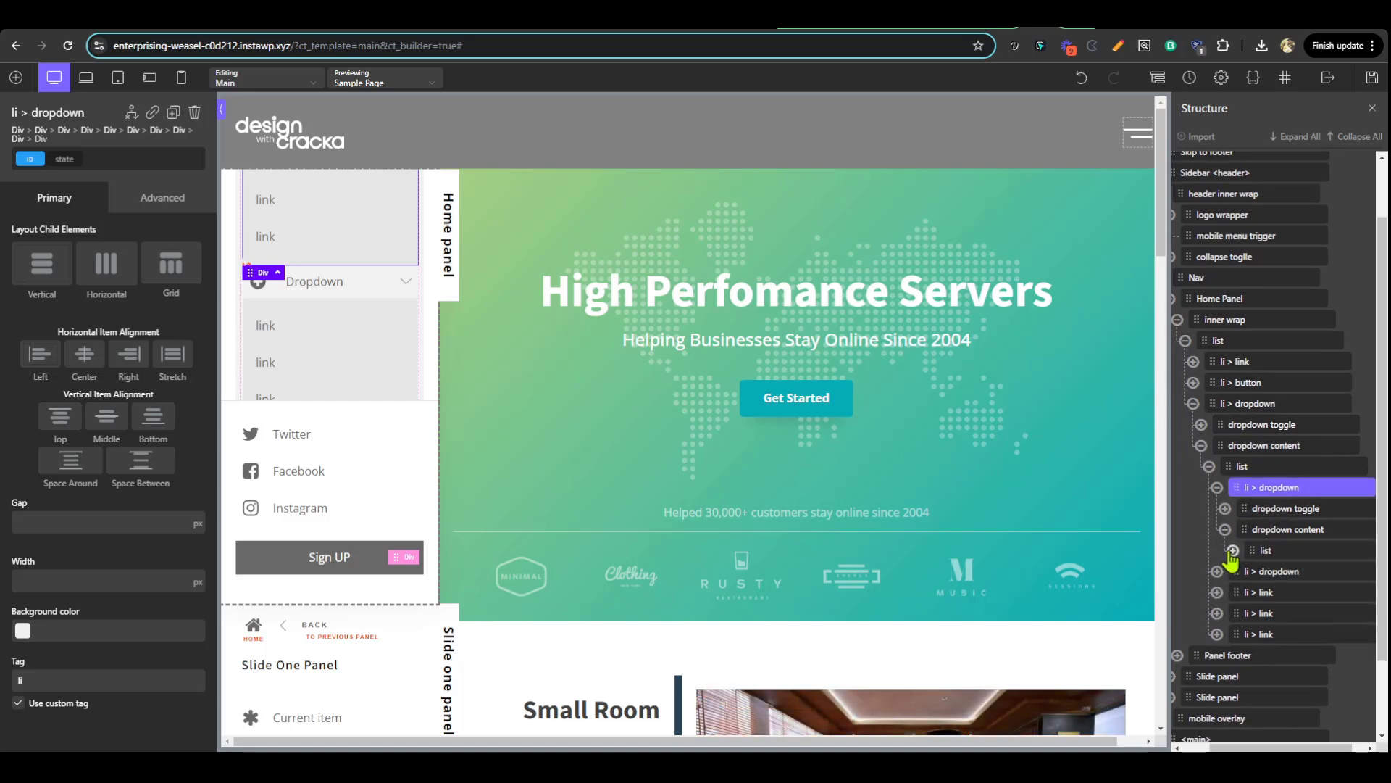
click(1232, 550)
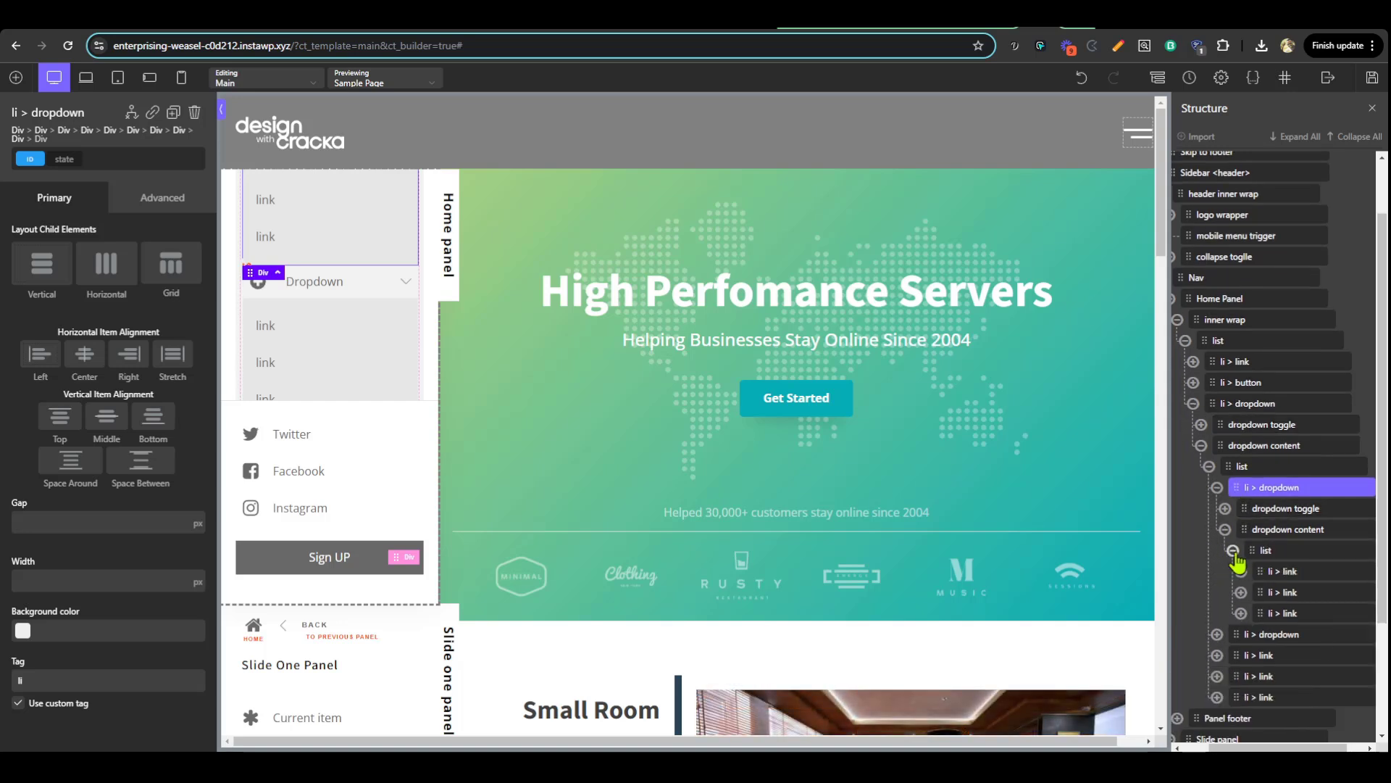
click(1237, 635)
drag(1237, 636, 1276, 572)
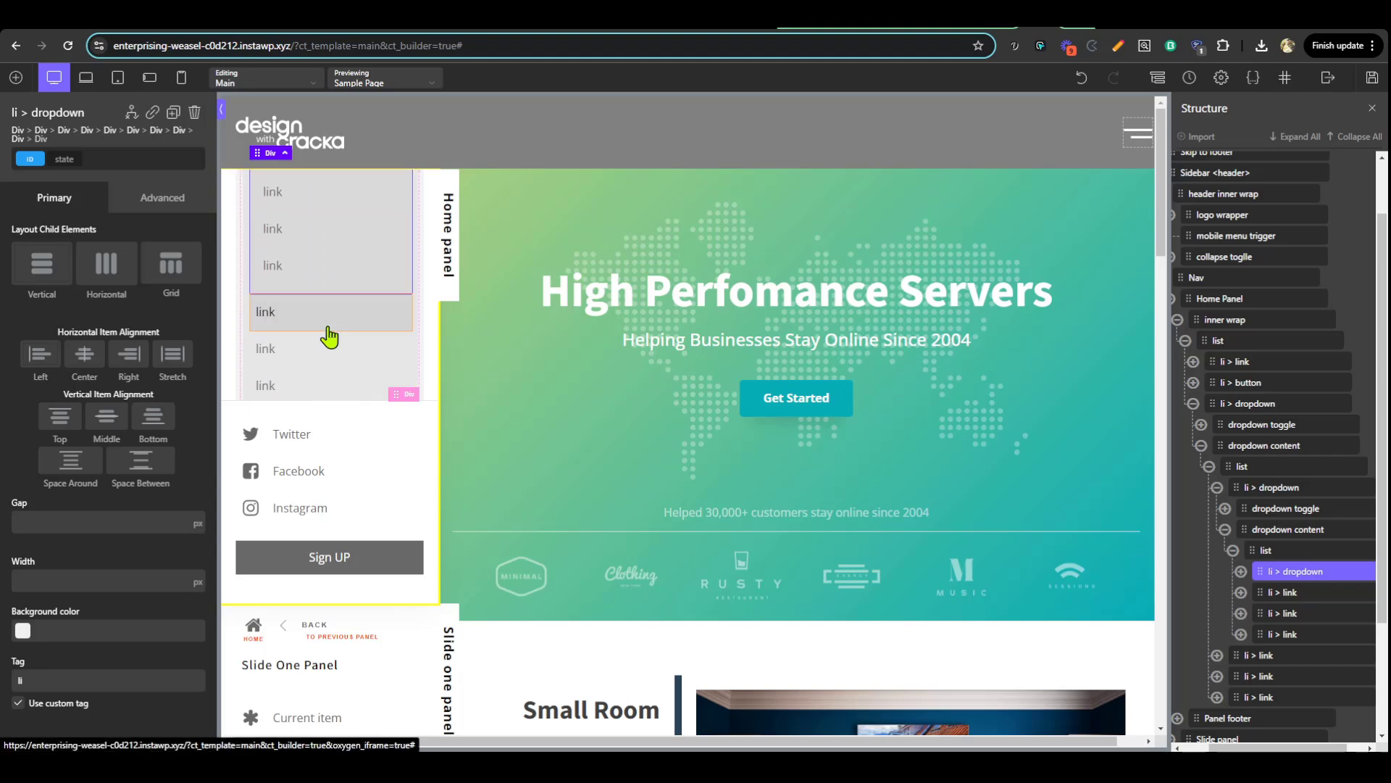
click(1370, 80)
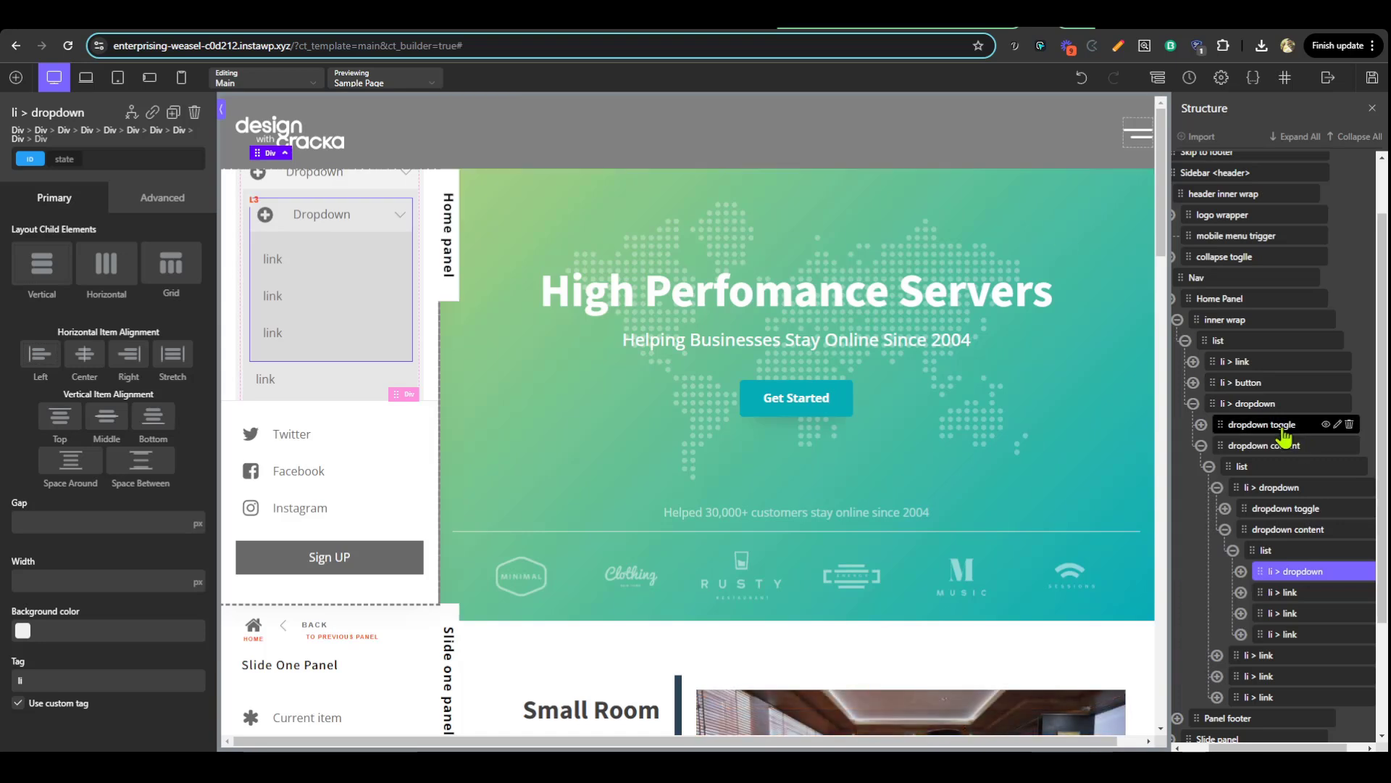
scroll(1282, 436, down, 3)
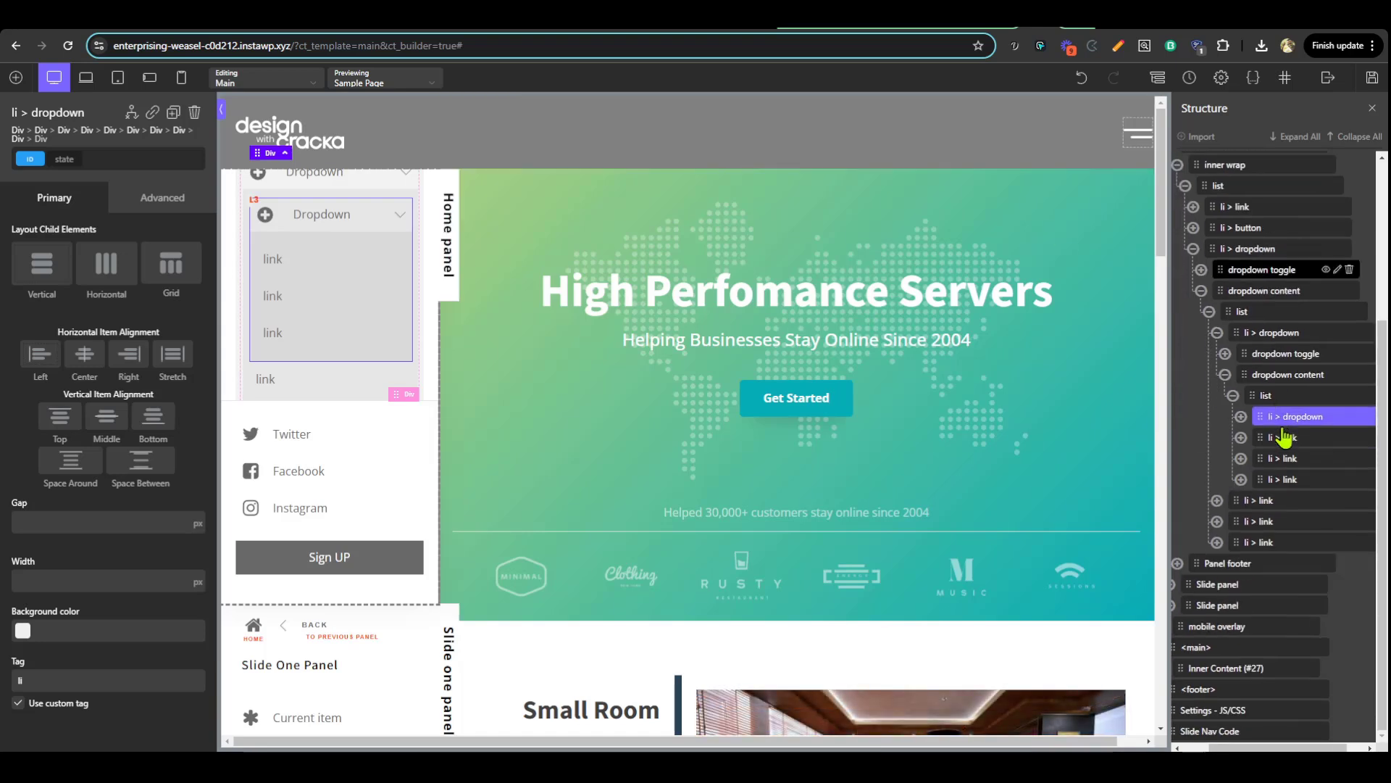
Change enableOffCanvas from 1 to 0 in the Settings - JS/CSS JavaScript
click(1224, 712)
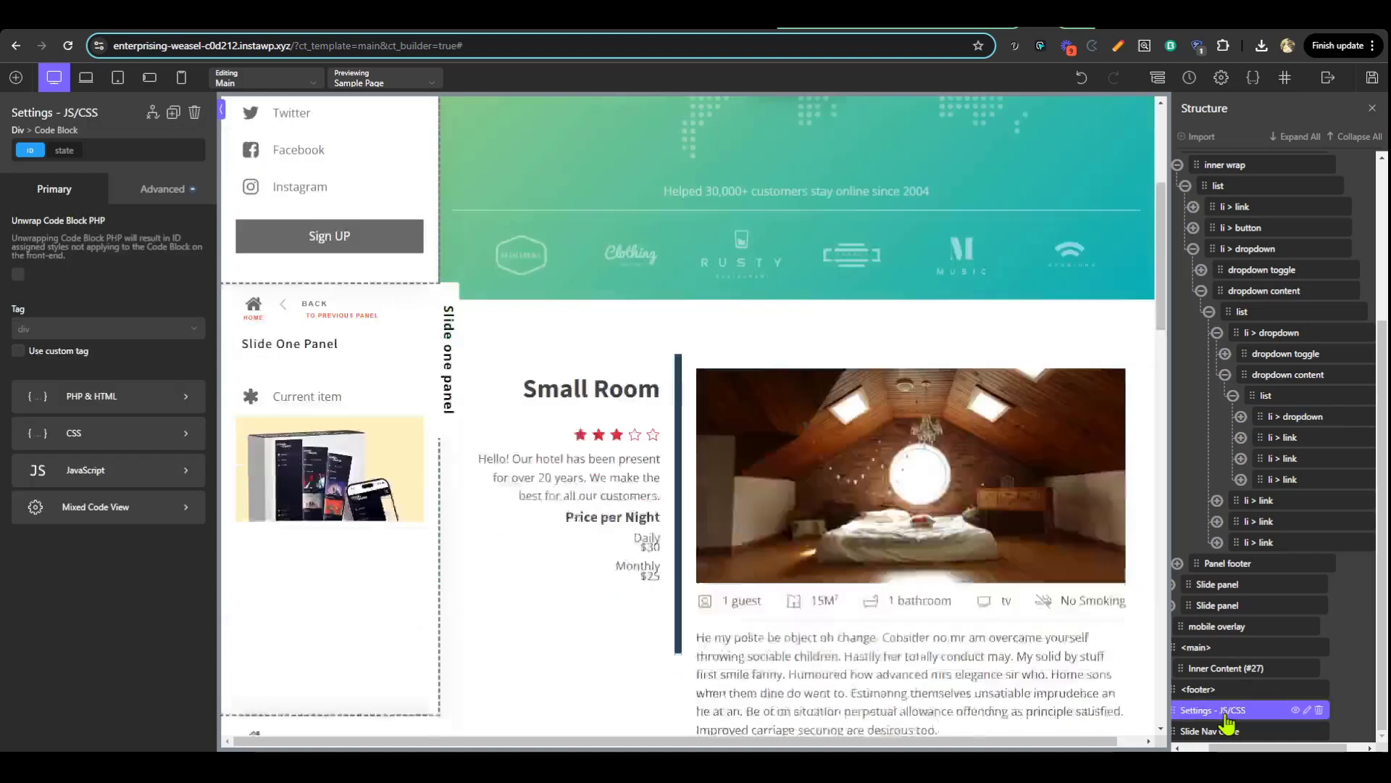
click(77, 477)
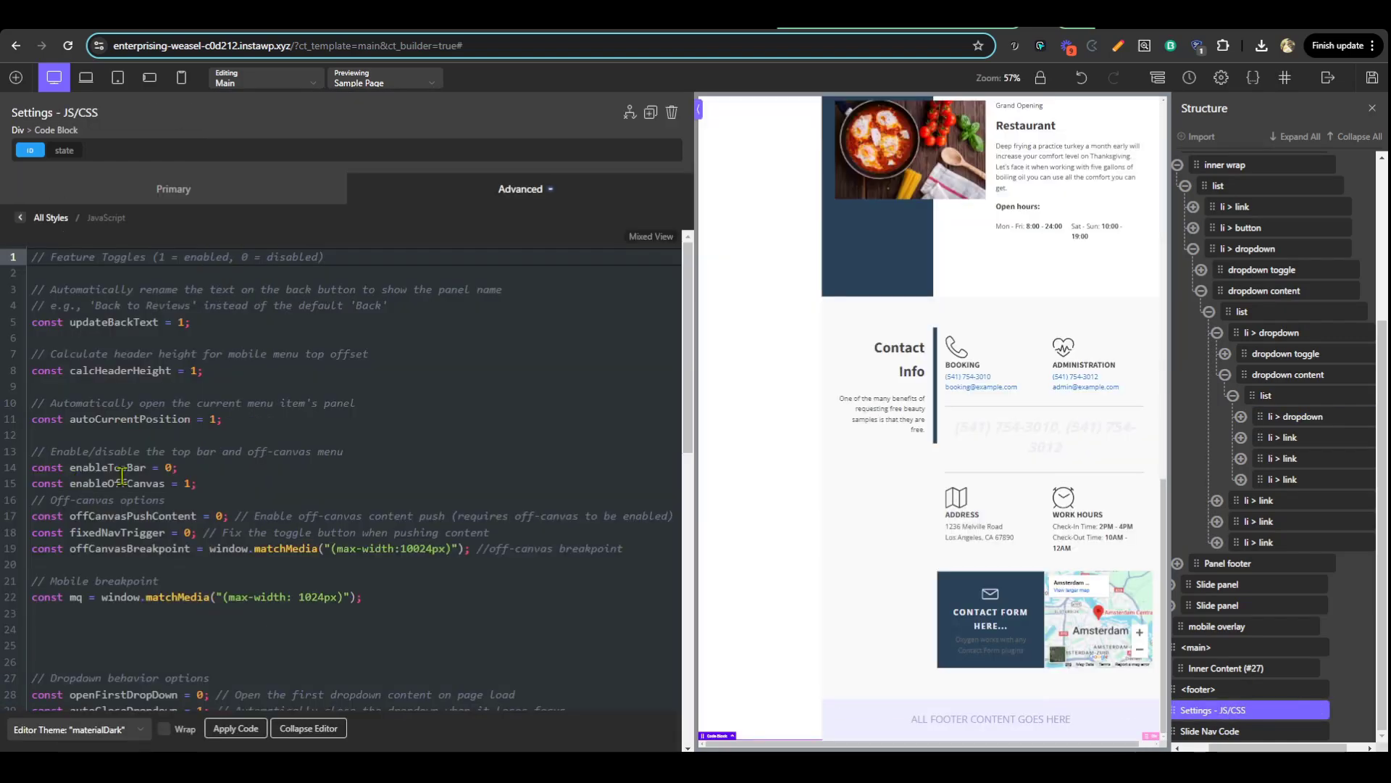
double_click(187, 483)
text(0)
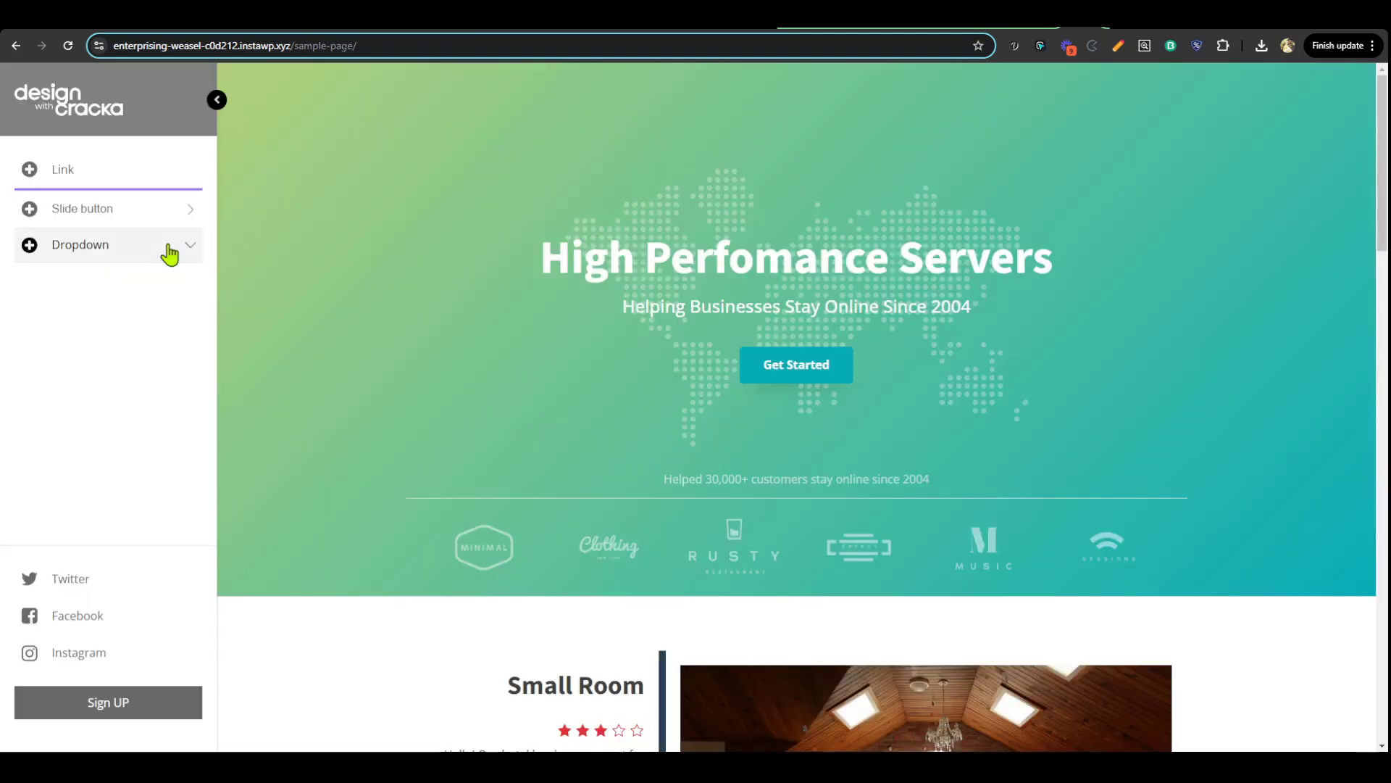
Expand the live page's Dropdown through three levels, then collapse and reopen the sidebar
click(165, 249)
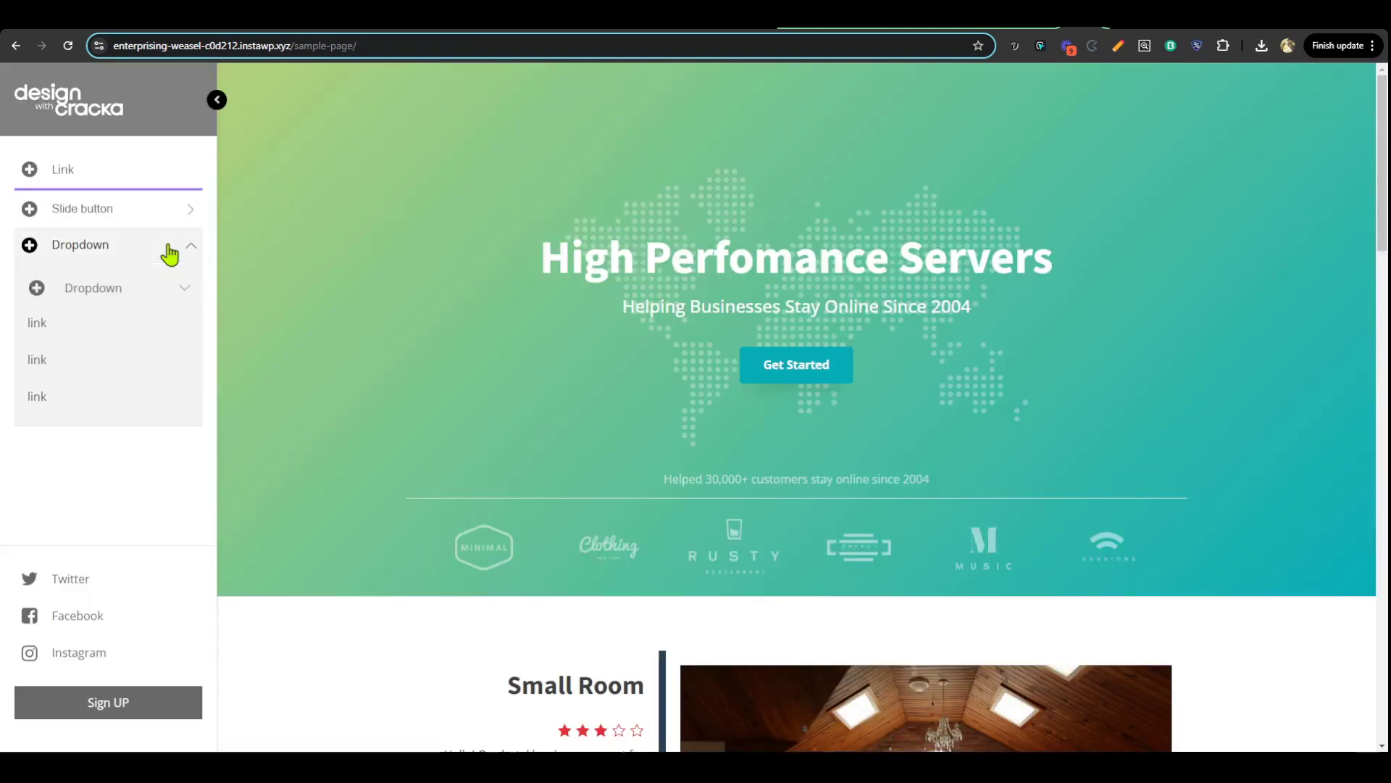
click(161, 287)
click(147, 321)
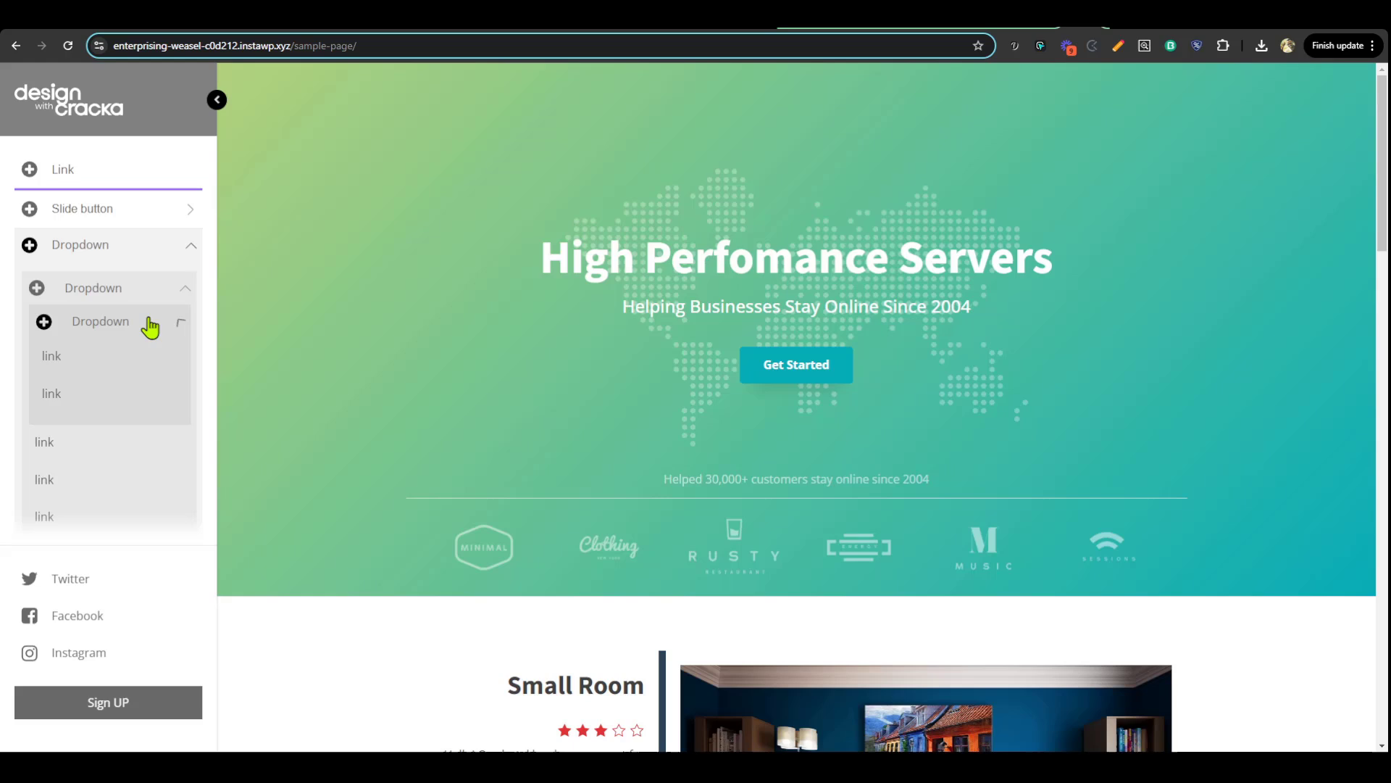
scroll(128, 394, down, 2)
scroll(128, 404, up, 2)
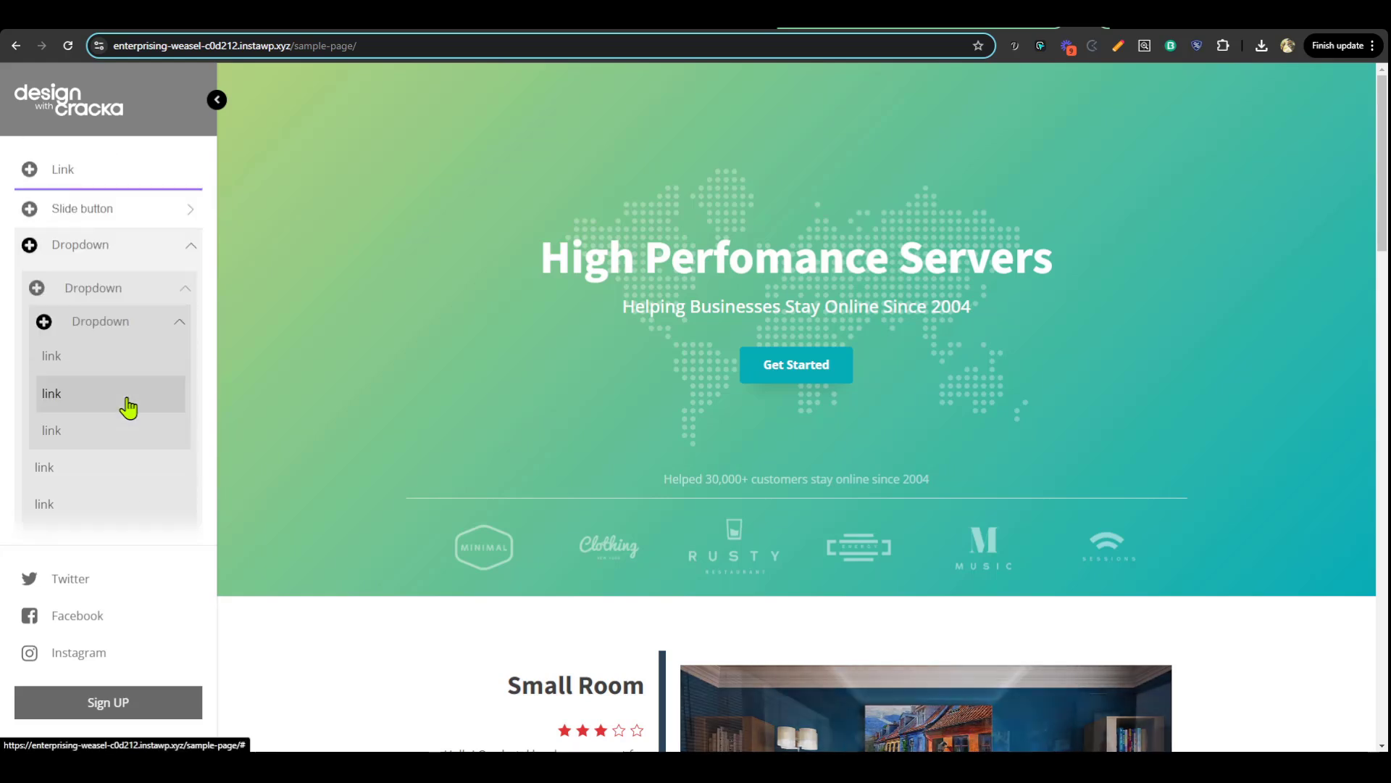
click(216, 100)
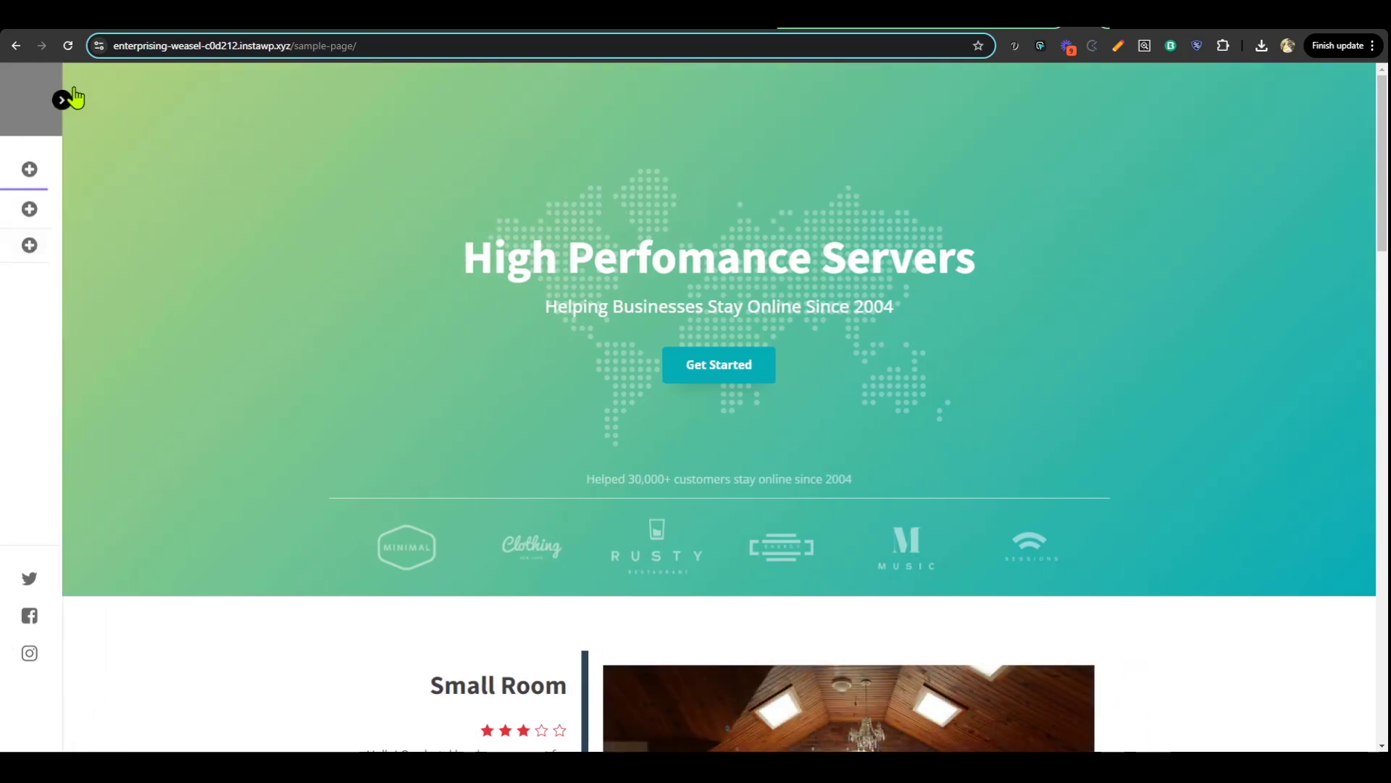
click(64, 99)
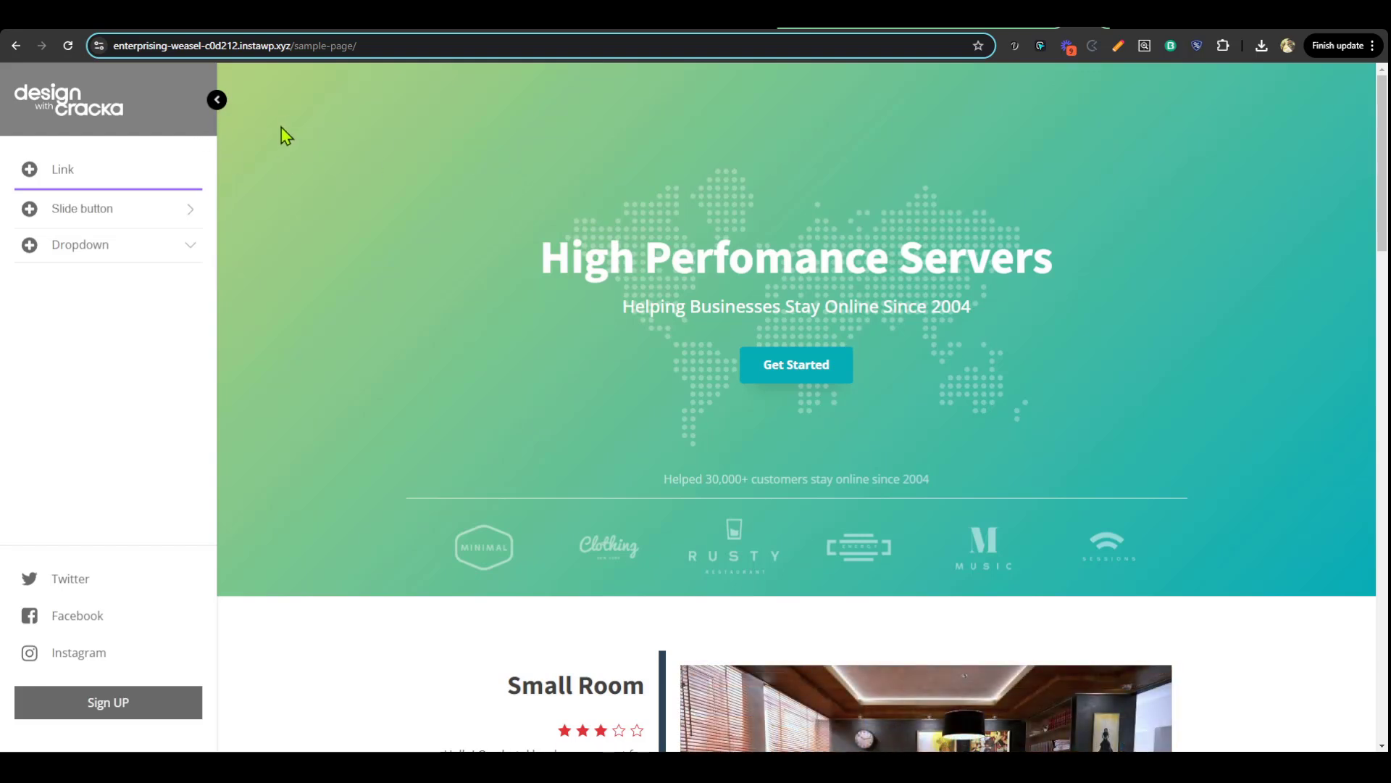
Collapse the sidebar again and watch it slide back open from the left edge
click(216, 100)
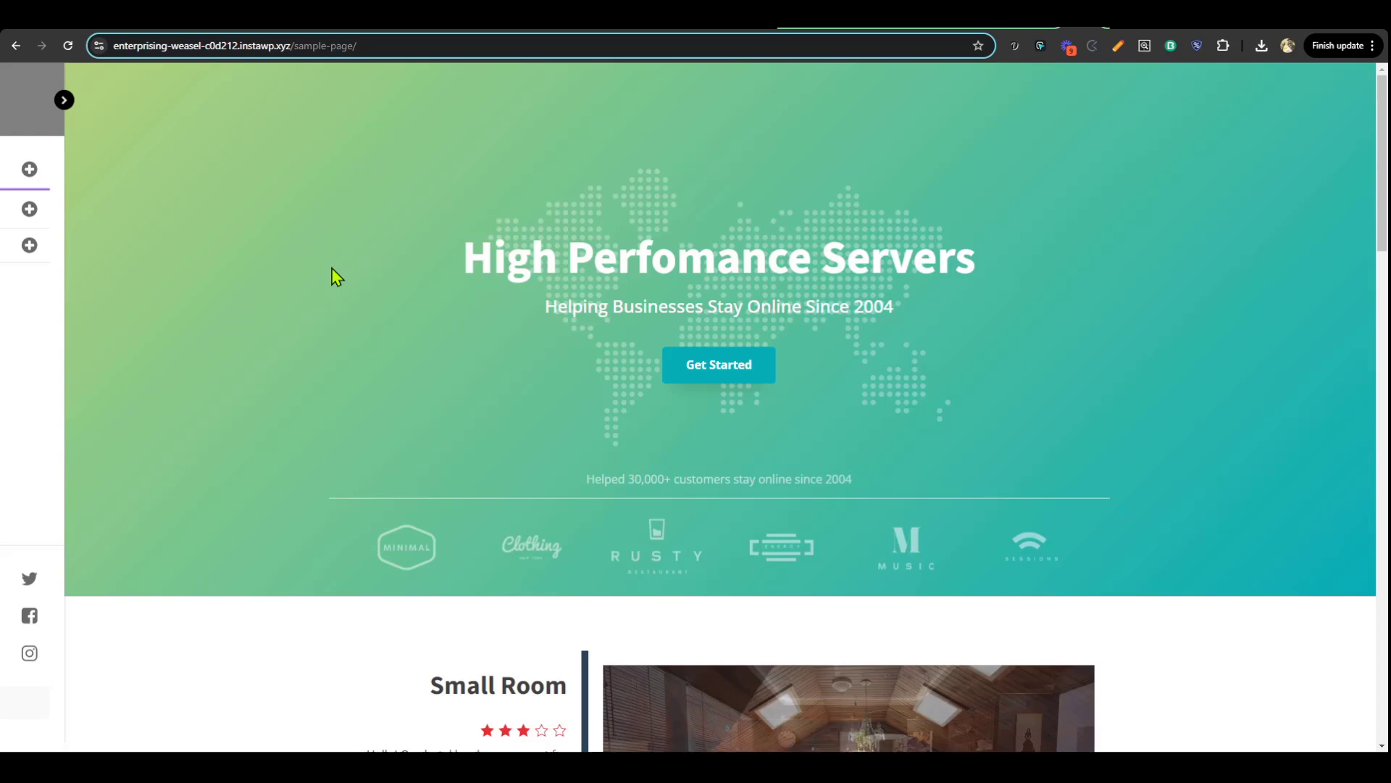
mouse_move(6, 347)
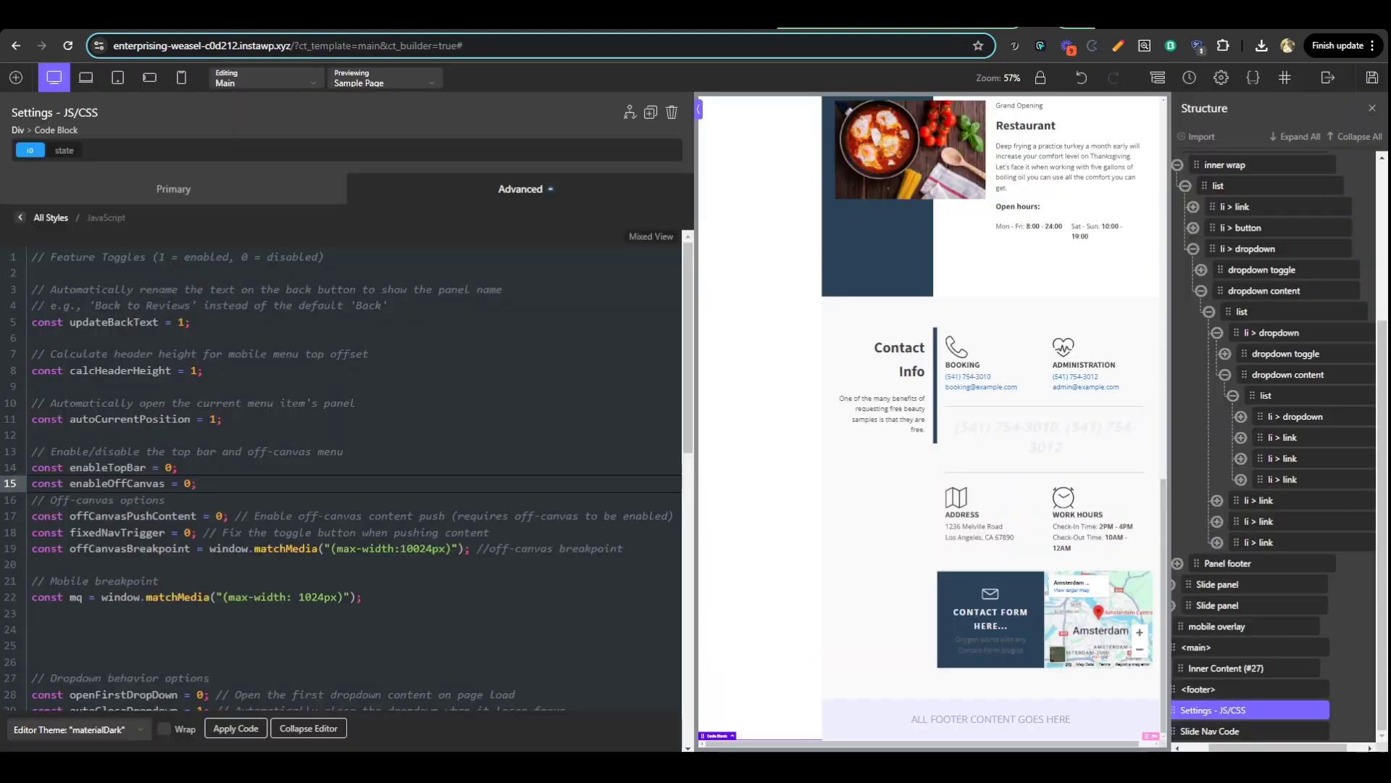
Reload the live page, collapse the sidebar to icons, and reload to confirm it stays collapsed
scroll(376, 503, down, 5)
scroll(376, 503, down, 6)
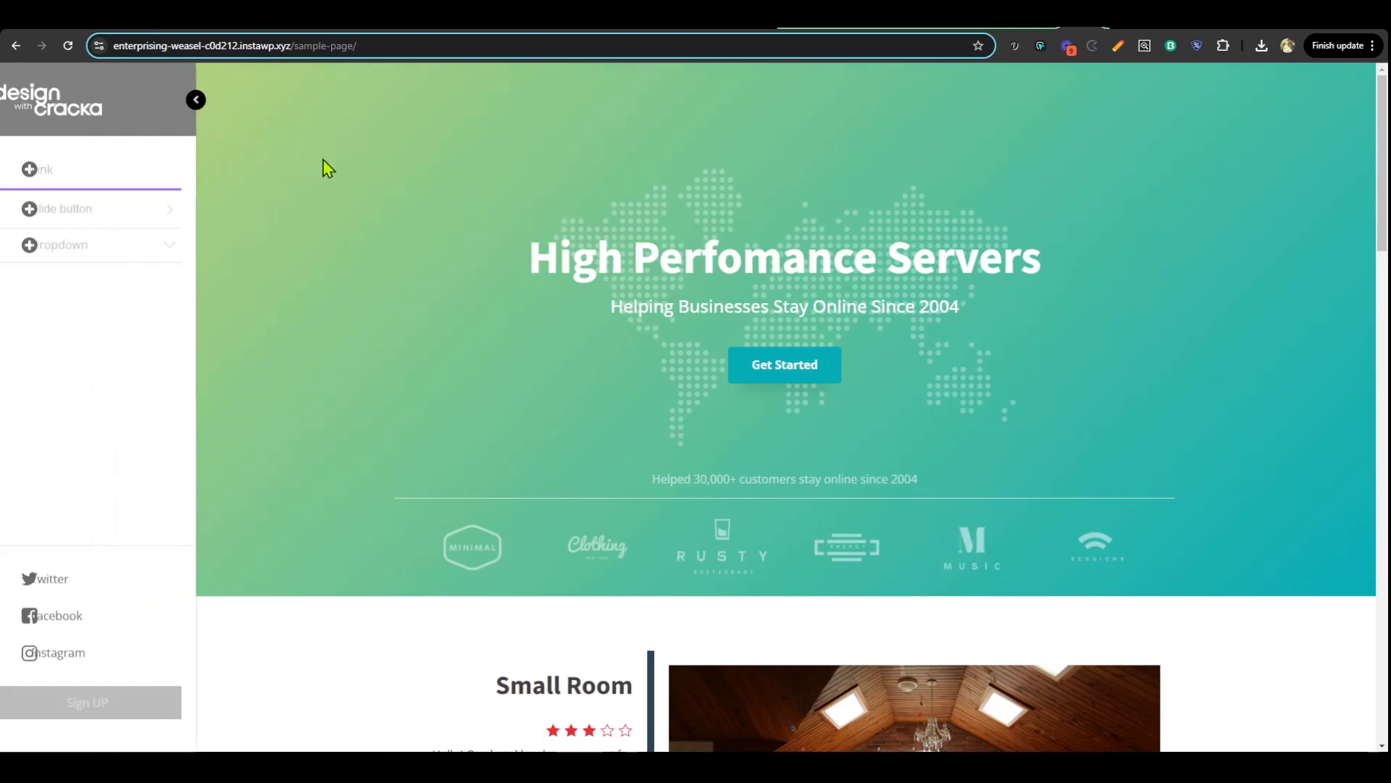
click(68, 46)
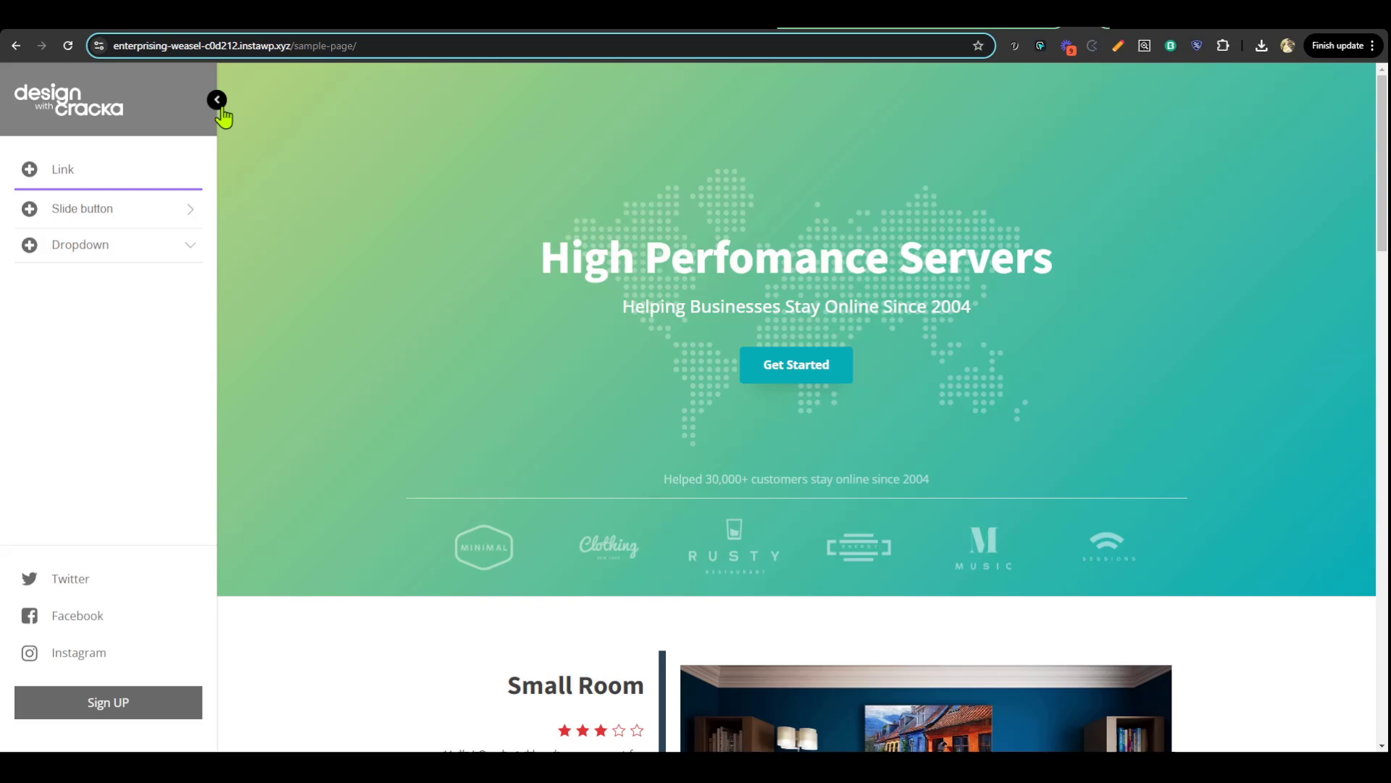
click(217, 102)
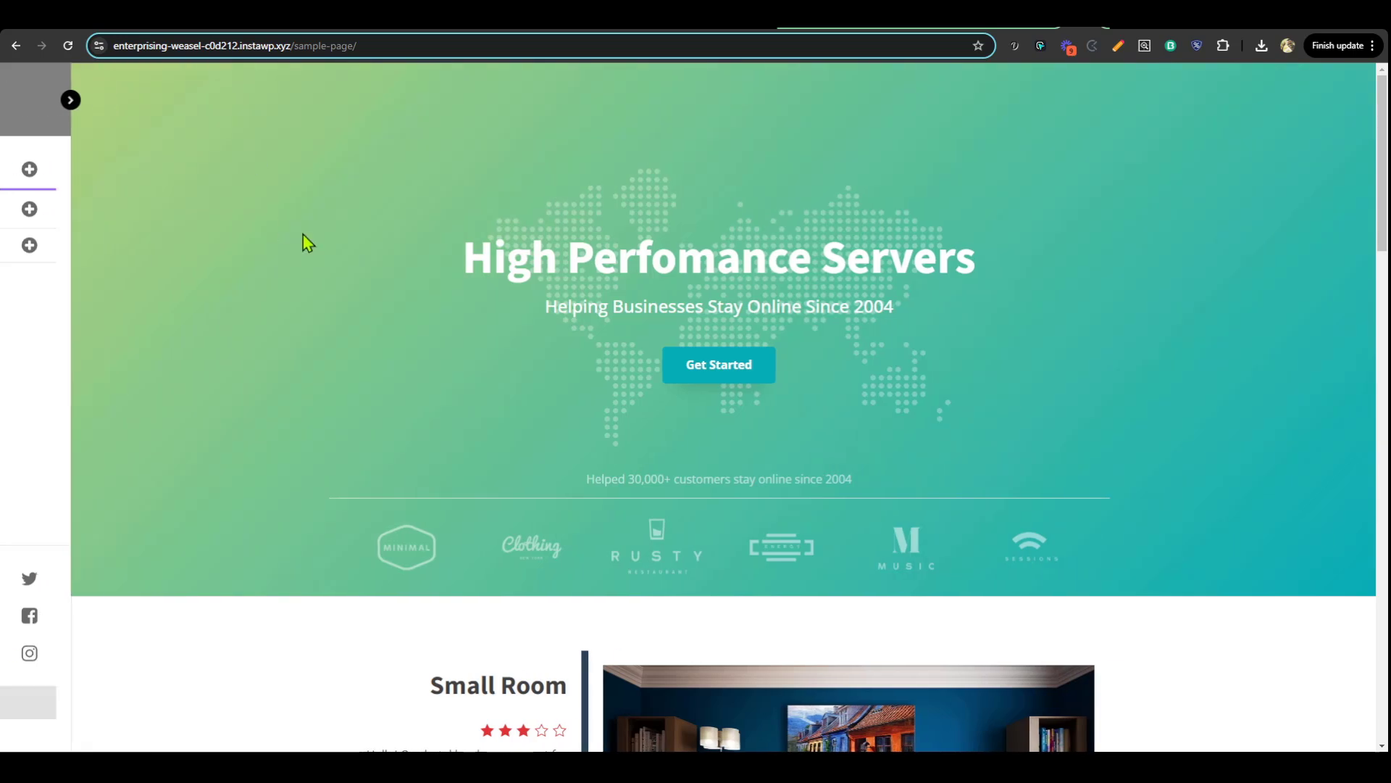
click(68, 46)
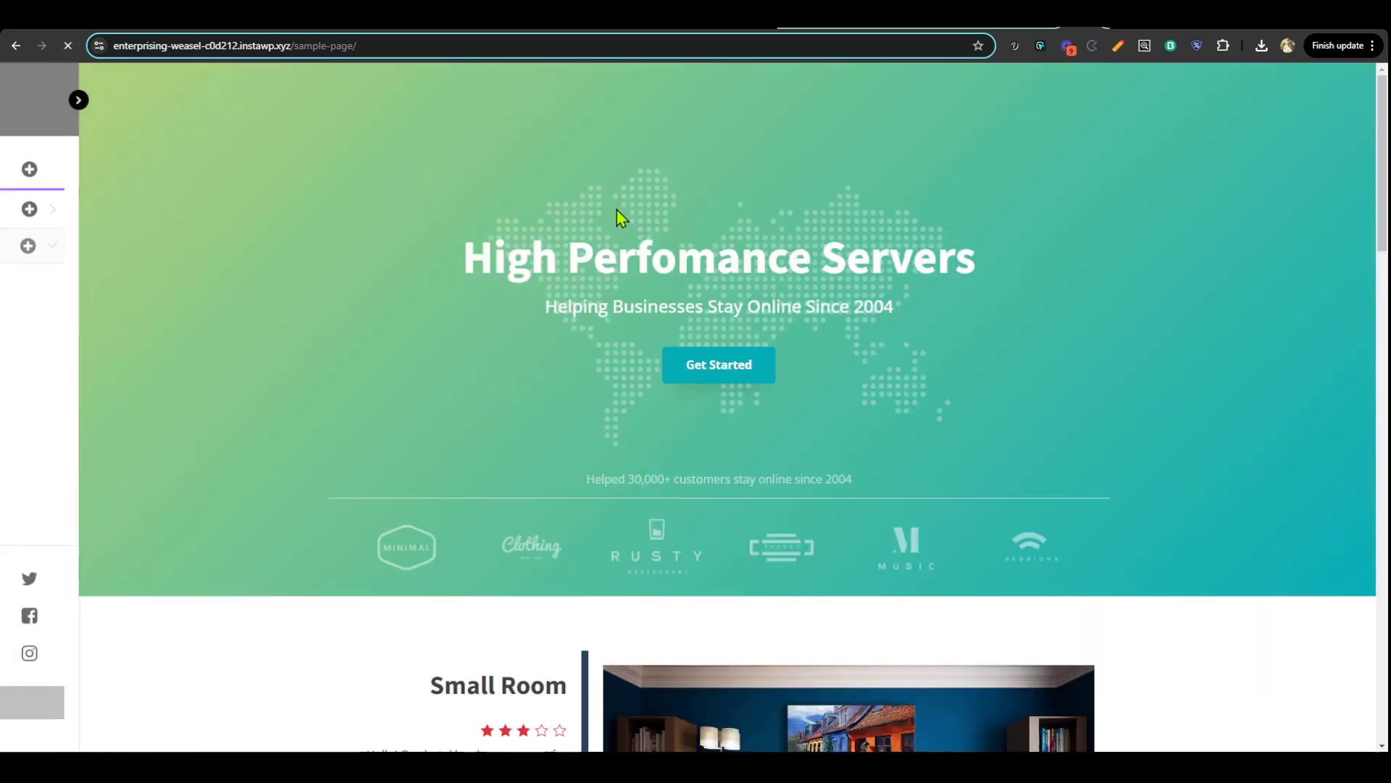
Change hoverToExpandSidebar to 0 in the builder's JavaScript
key(ctrl+Tab)
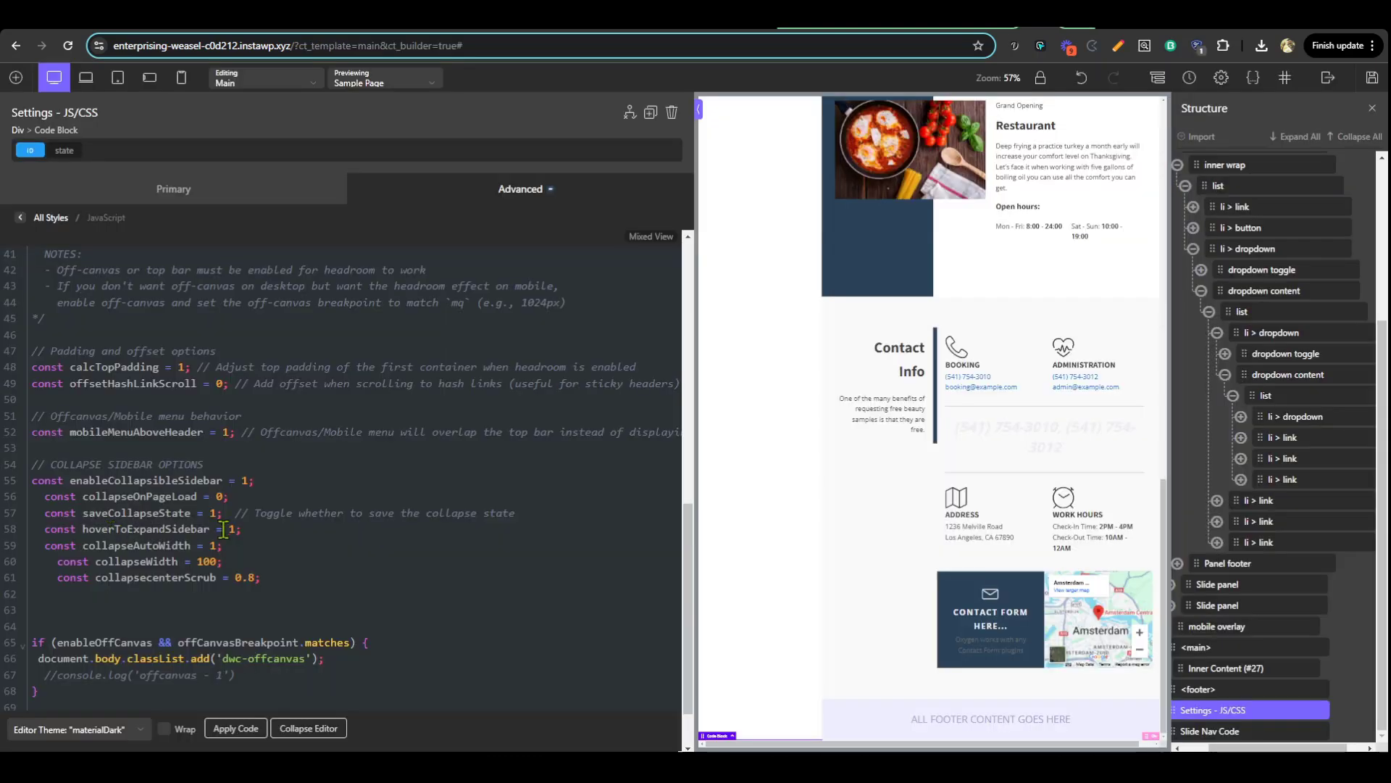
click(229, 529)
key(Delete)
text(0)
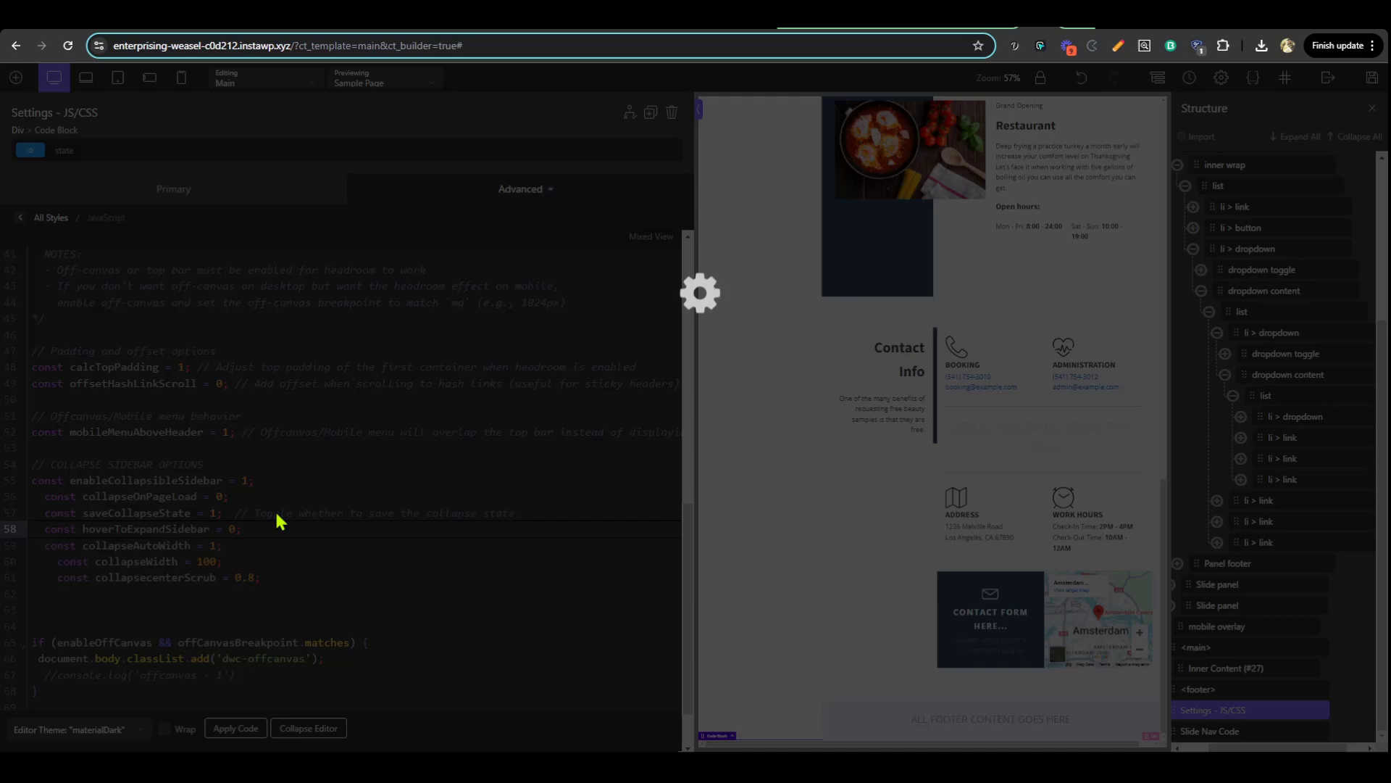
drag(259, 577, 172, 545)
click(293, 576)
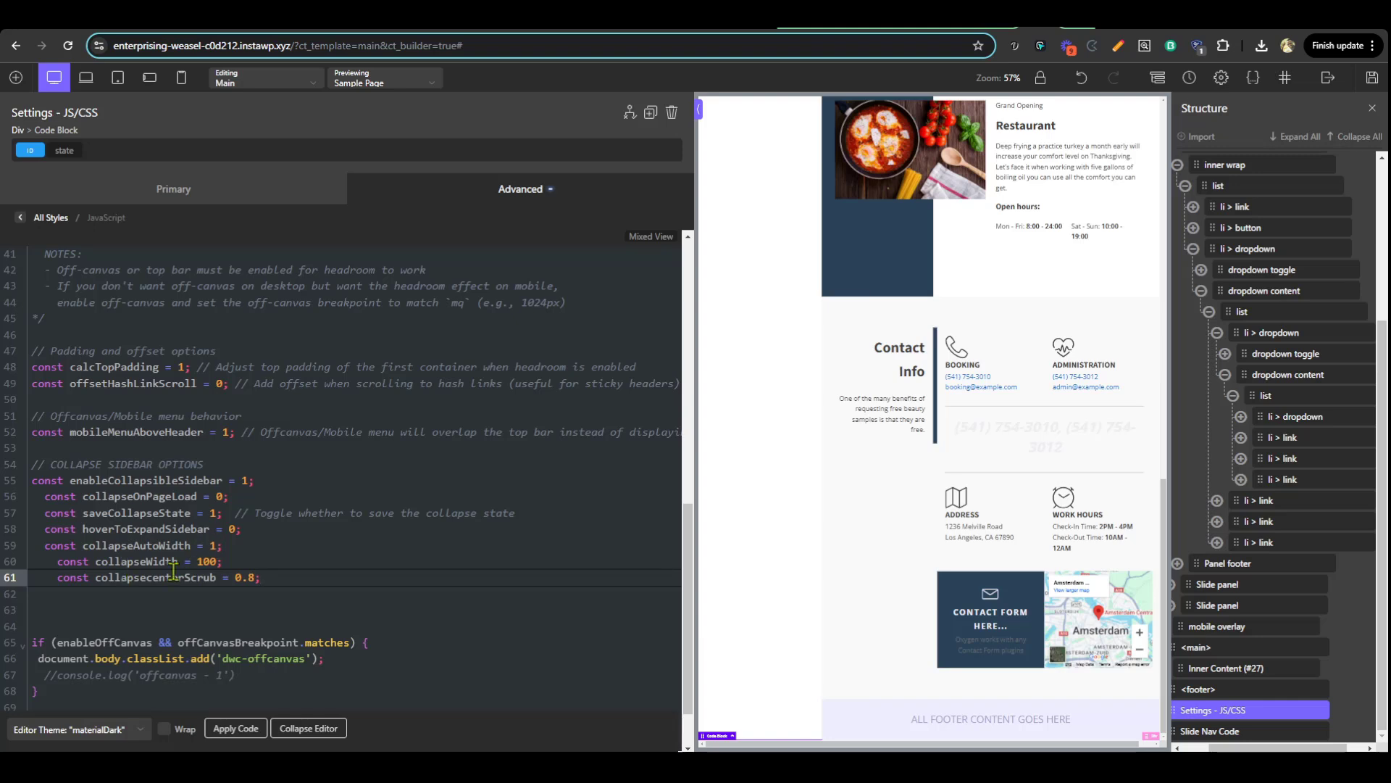
click(211, 545)
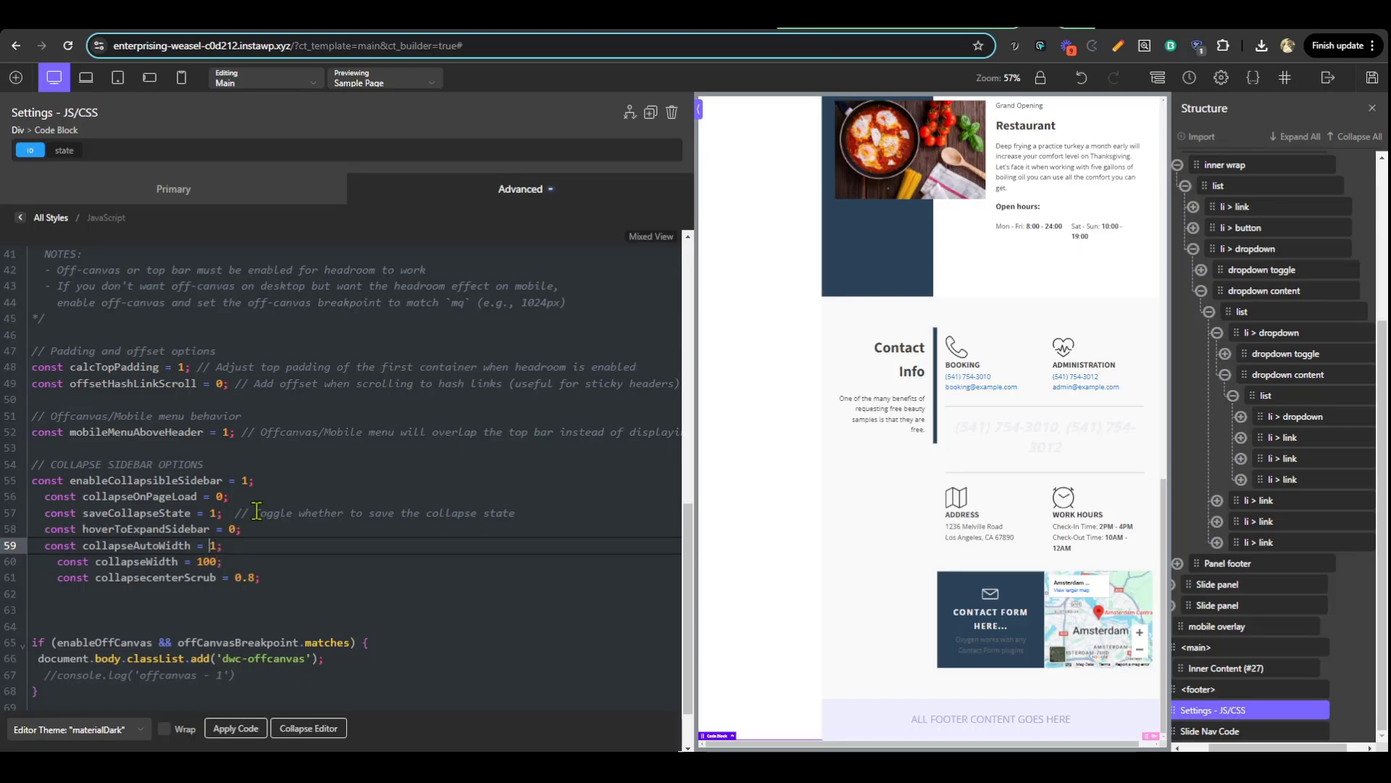
Set collapseAutoWidth to 0 and save the template
key(shift+Right)
text(0)
key(ctrl+s)
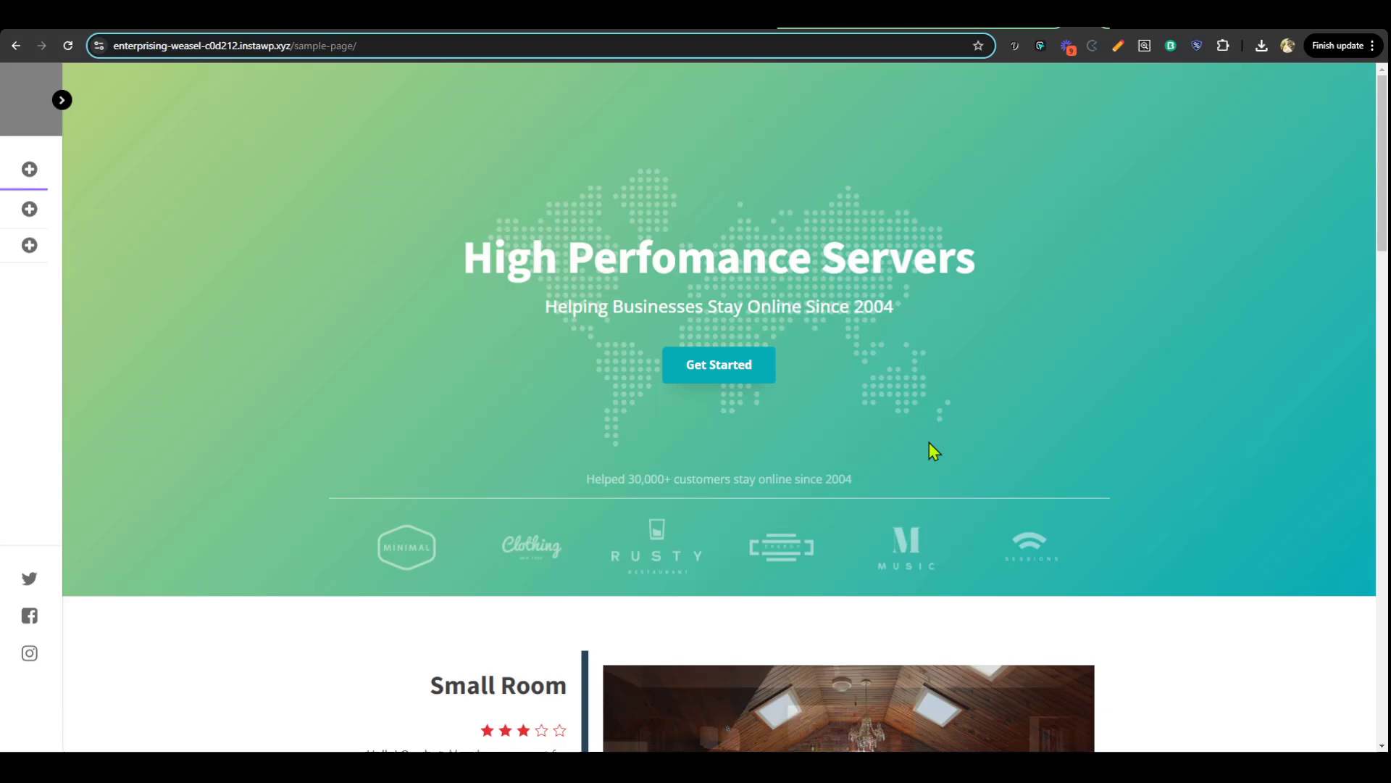
scroll(1008, 428, down, 15)
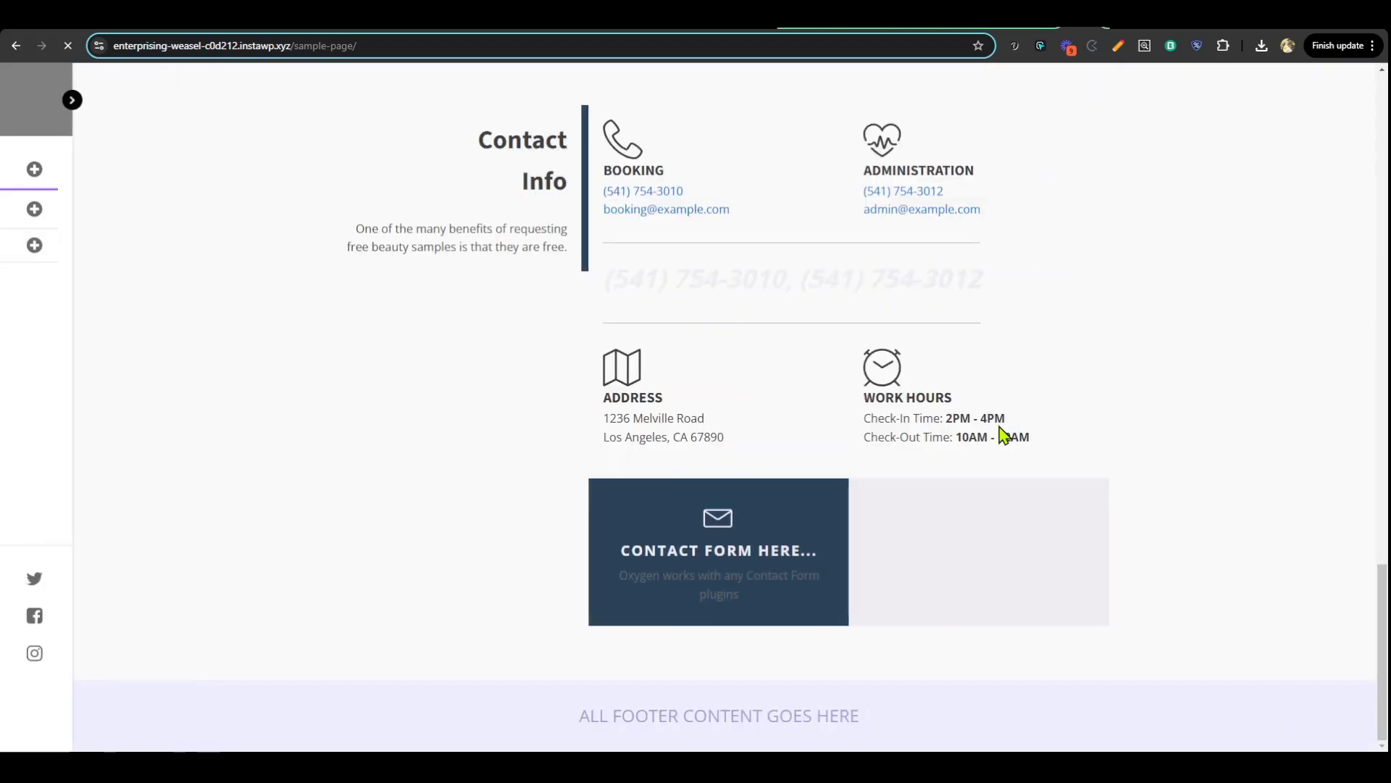
scroll(455, 506, up, 15)
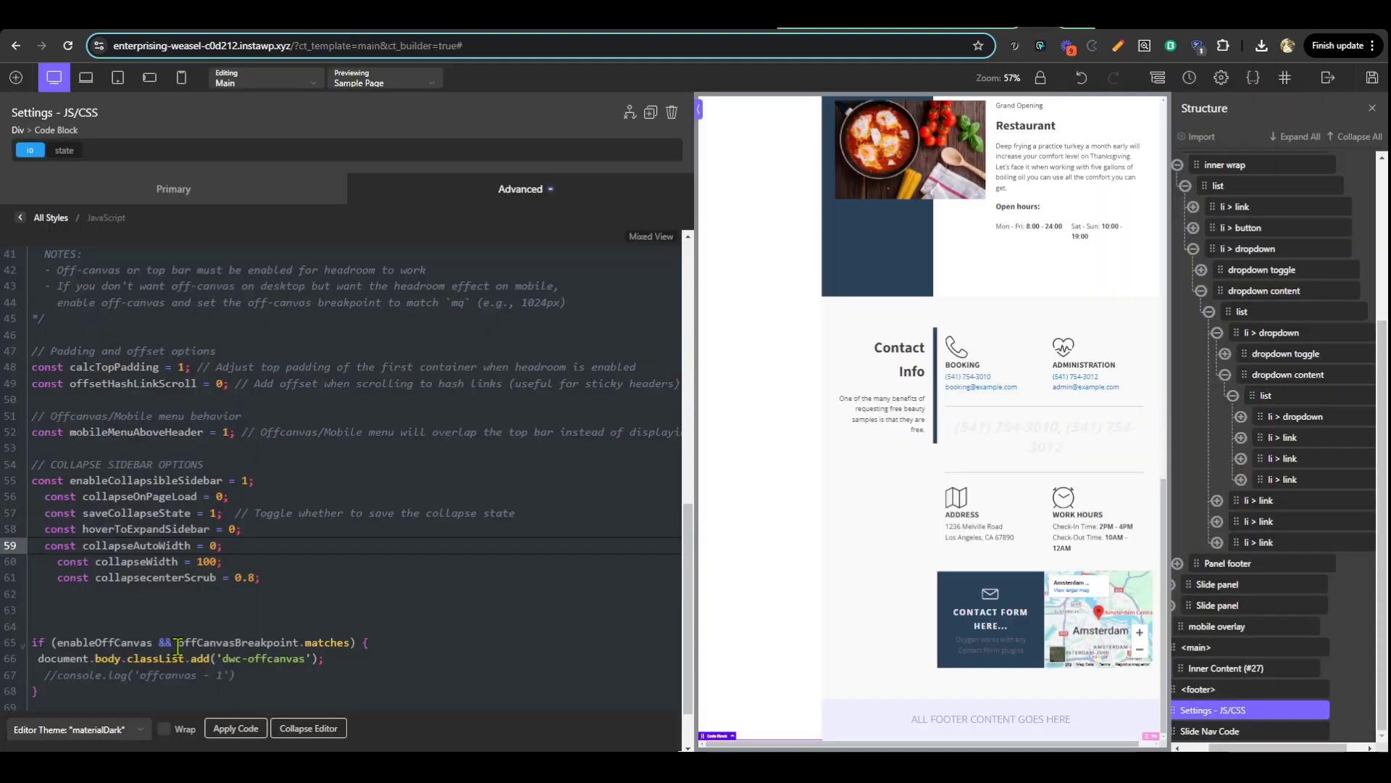
Change collapseWidth from 100 to 130, save, and check the live Sample Page
click(203, 562)
key(shift+Right)
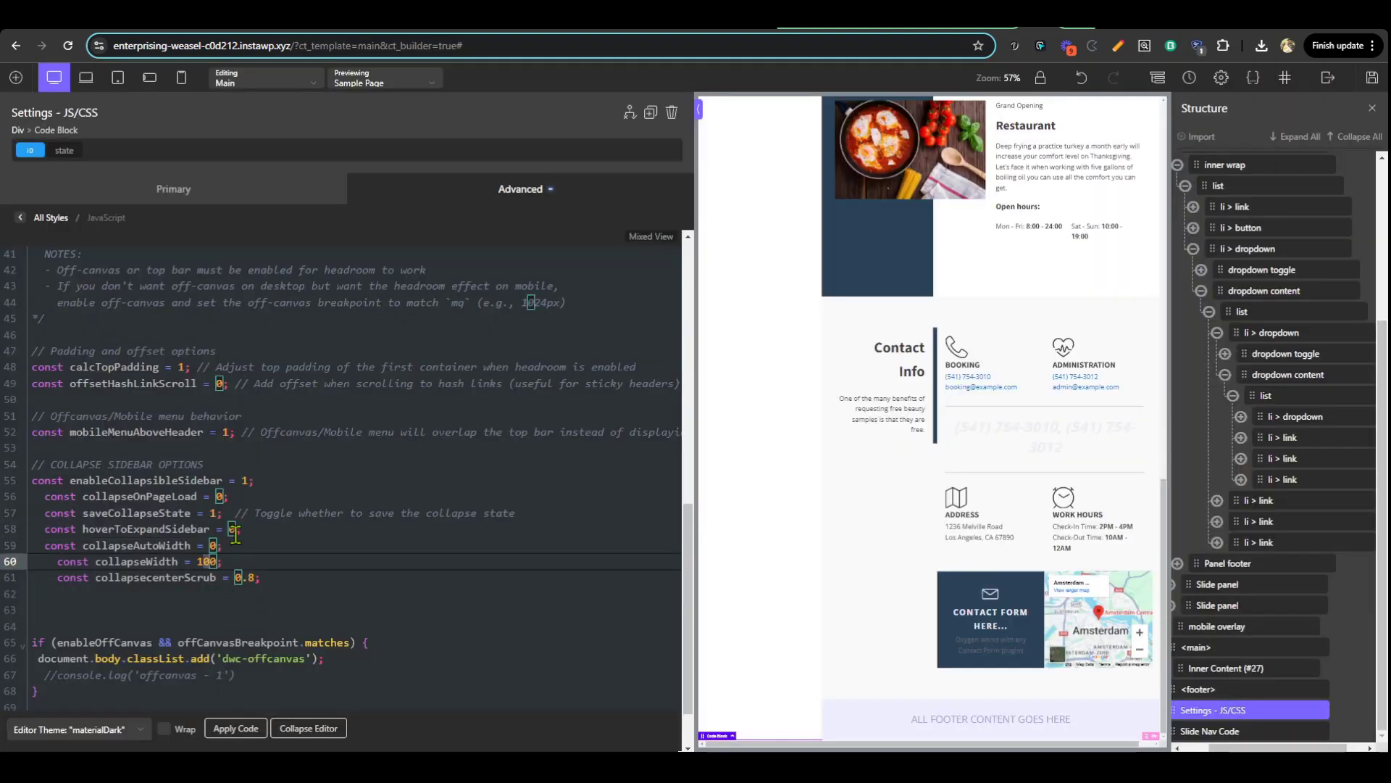
text(3)
key(ctrl+s)
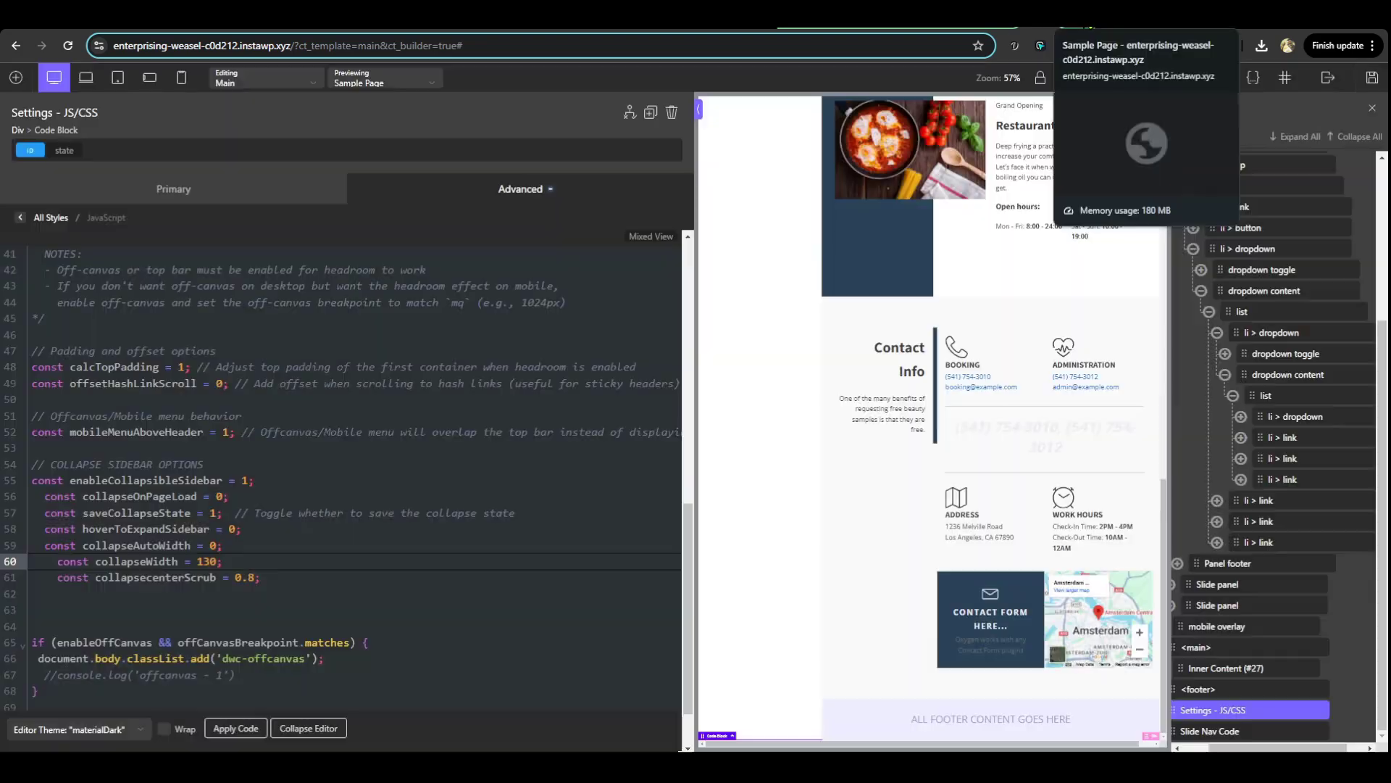
click(1130, 15)
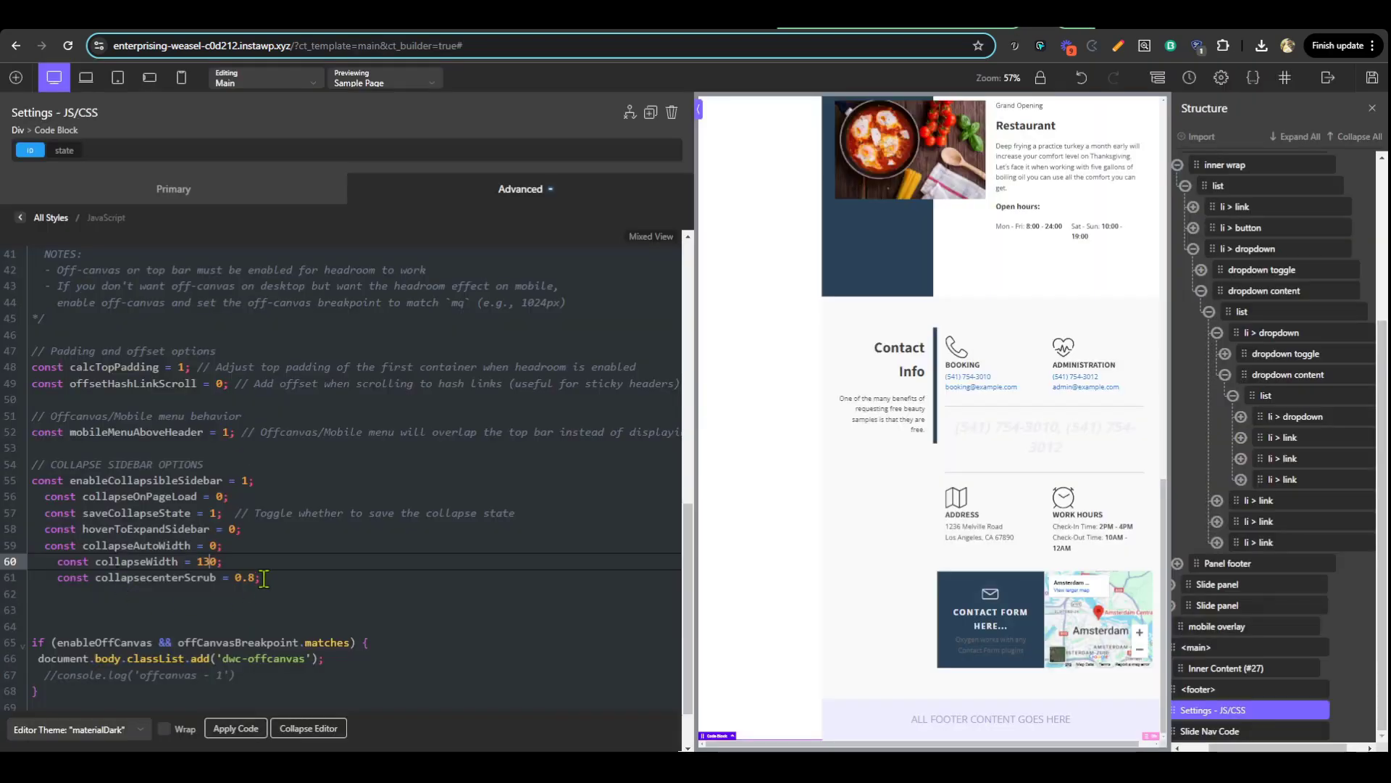
Try collapsecenterScrub at 0.6 and 0.9, saving and refreshing the live page each time
click(261, 577)
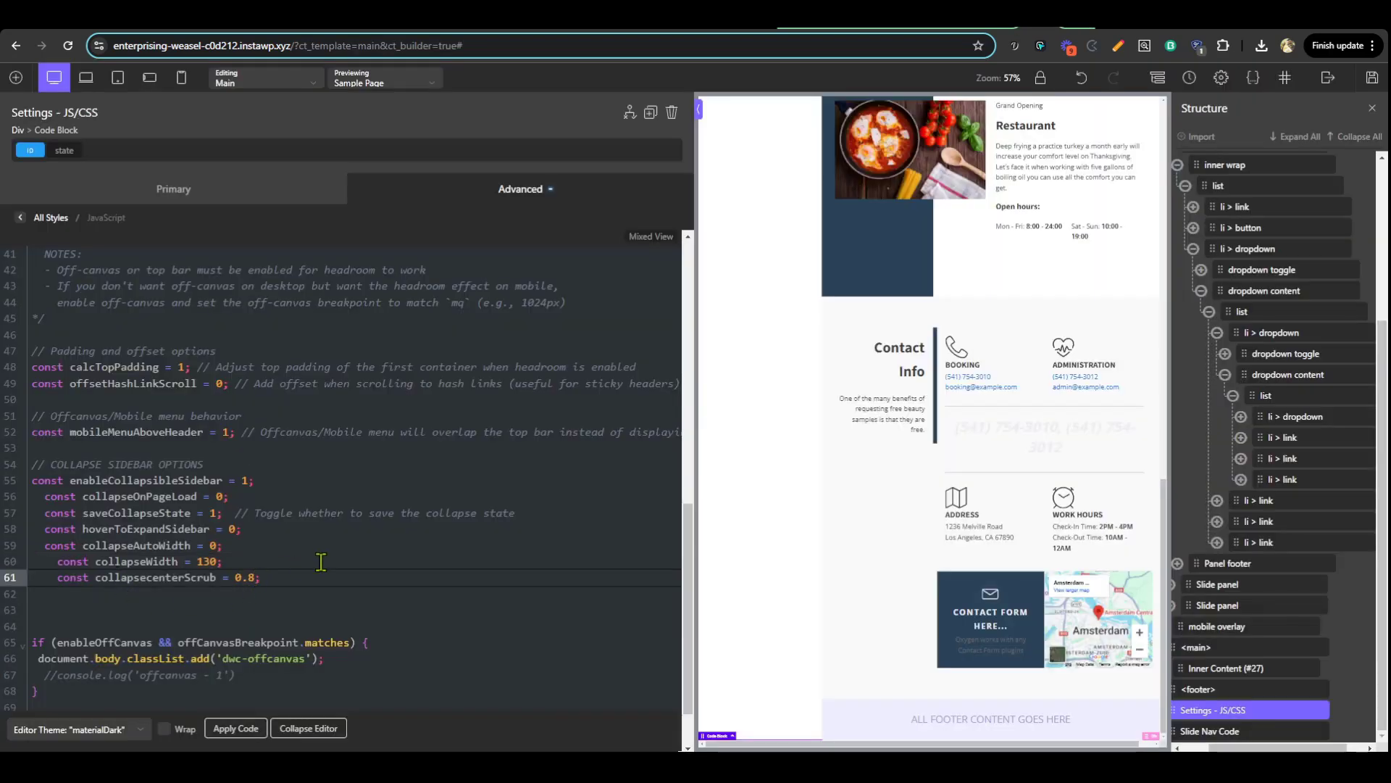
text(6)
key(ctrl+s)
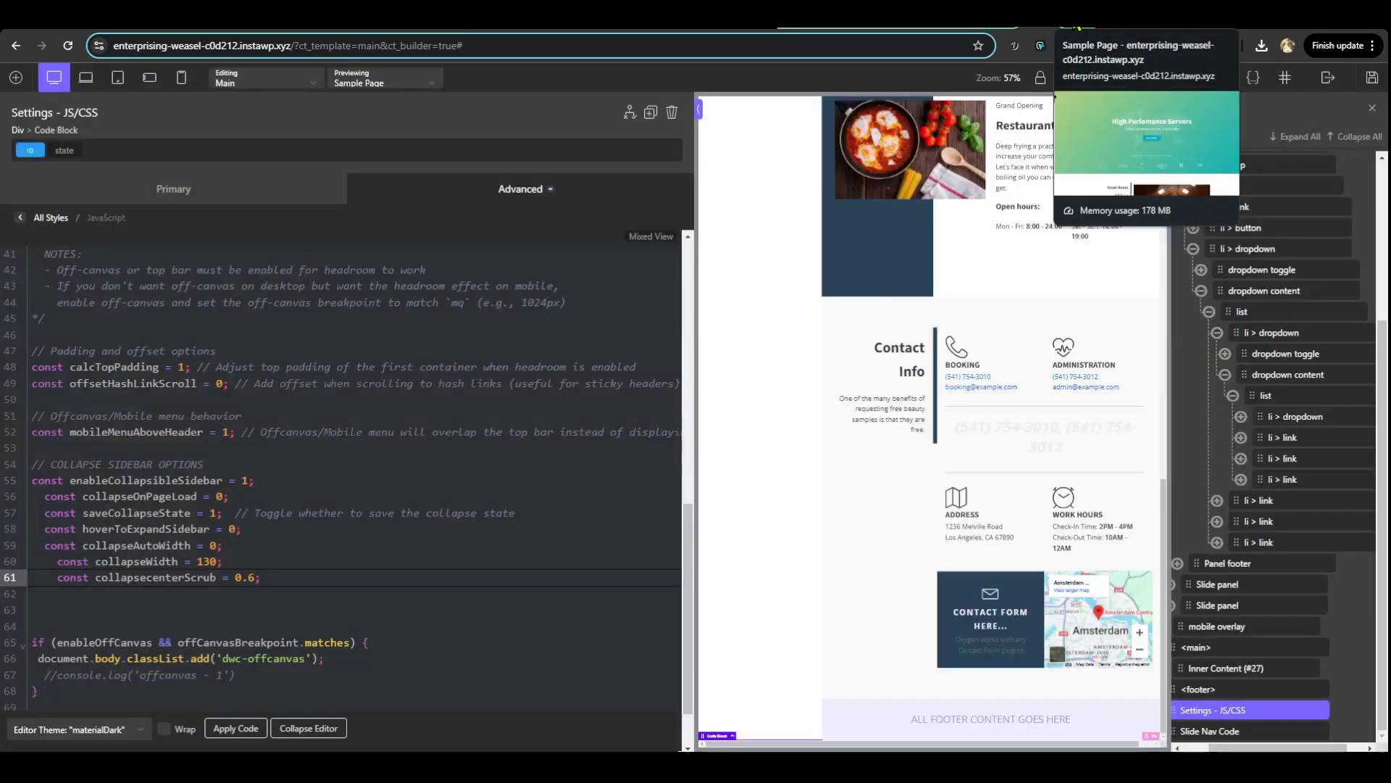
click(1077, 27)
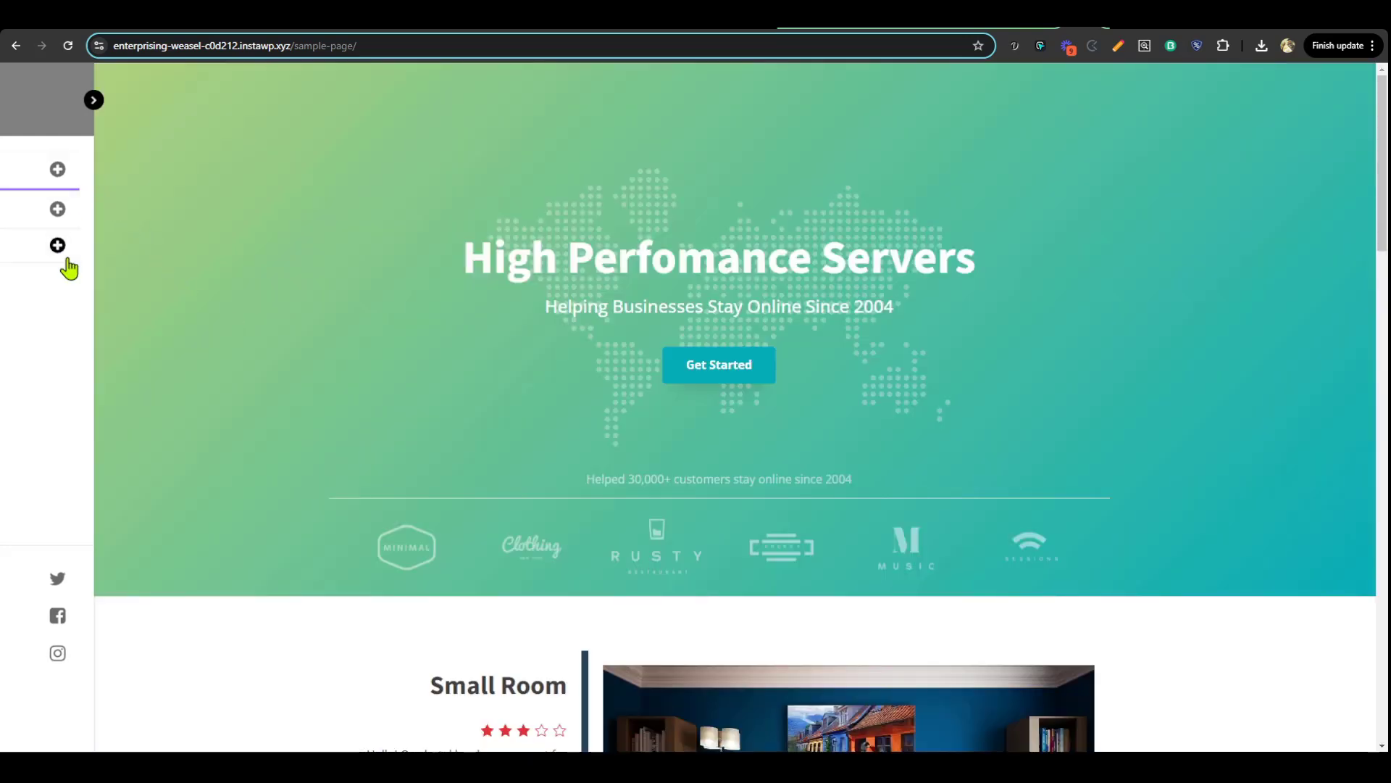
click(1030, 27)
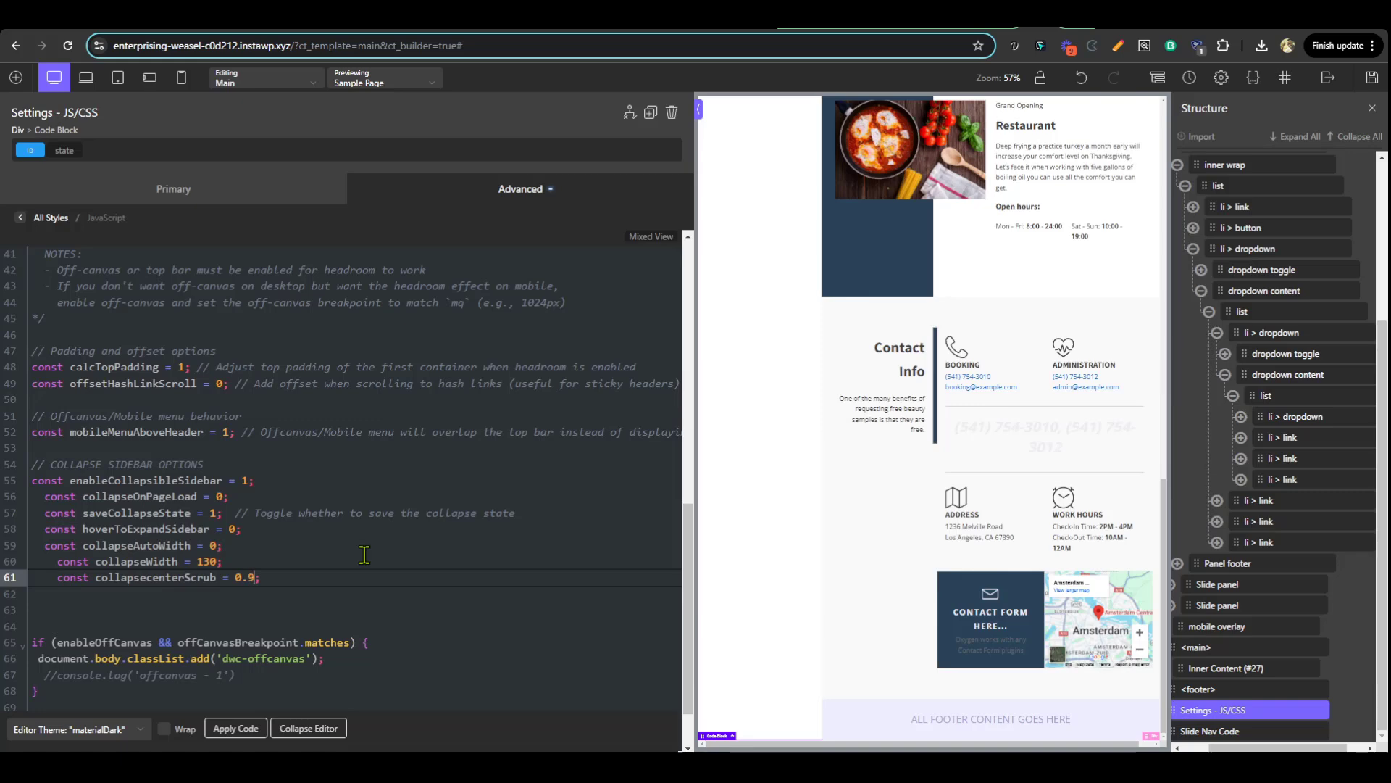
key(ctrl+s)
key(ctrl+Tab)
key(ctrl+r)
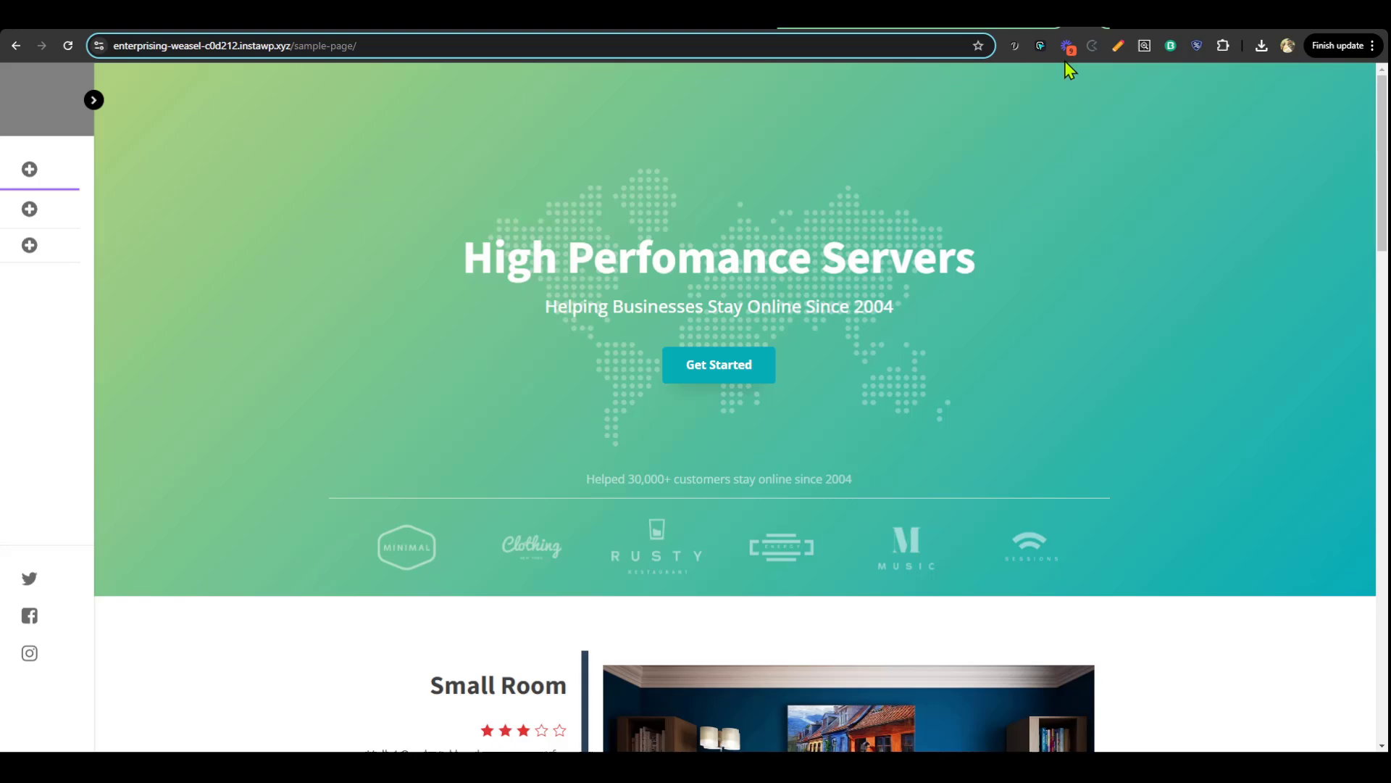
Try collapsecenterScrub at 0.8 and 0.75, reviewing the sidebar on the refreshed live page
key(ctrl+shift+Tab)
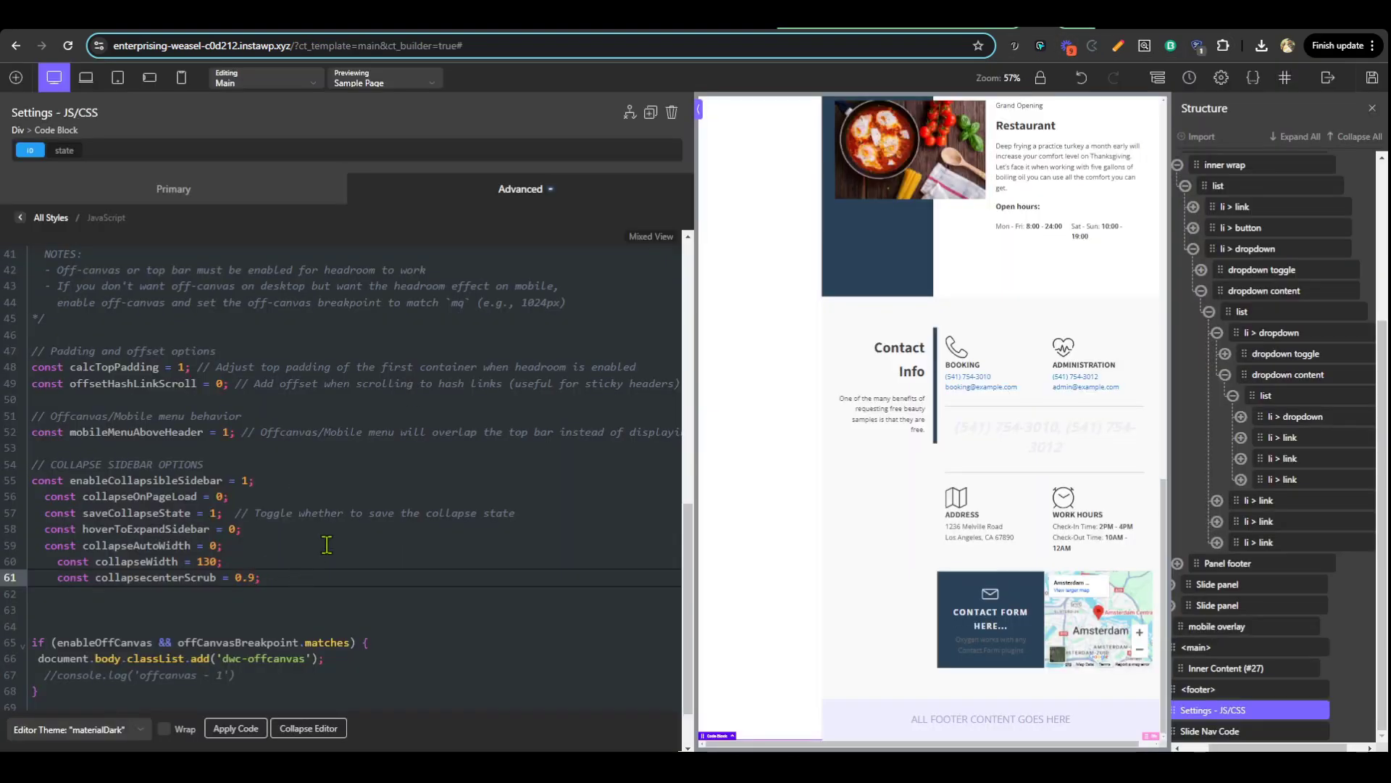
key(ctrl+s)
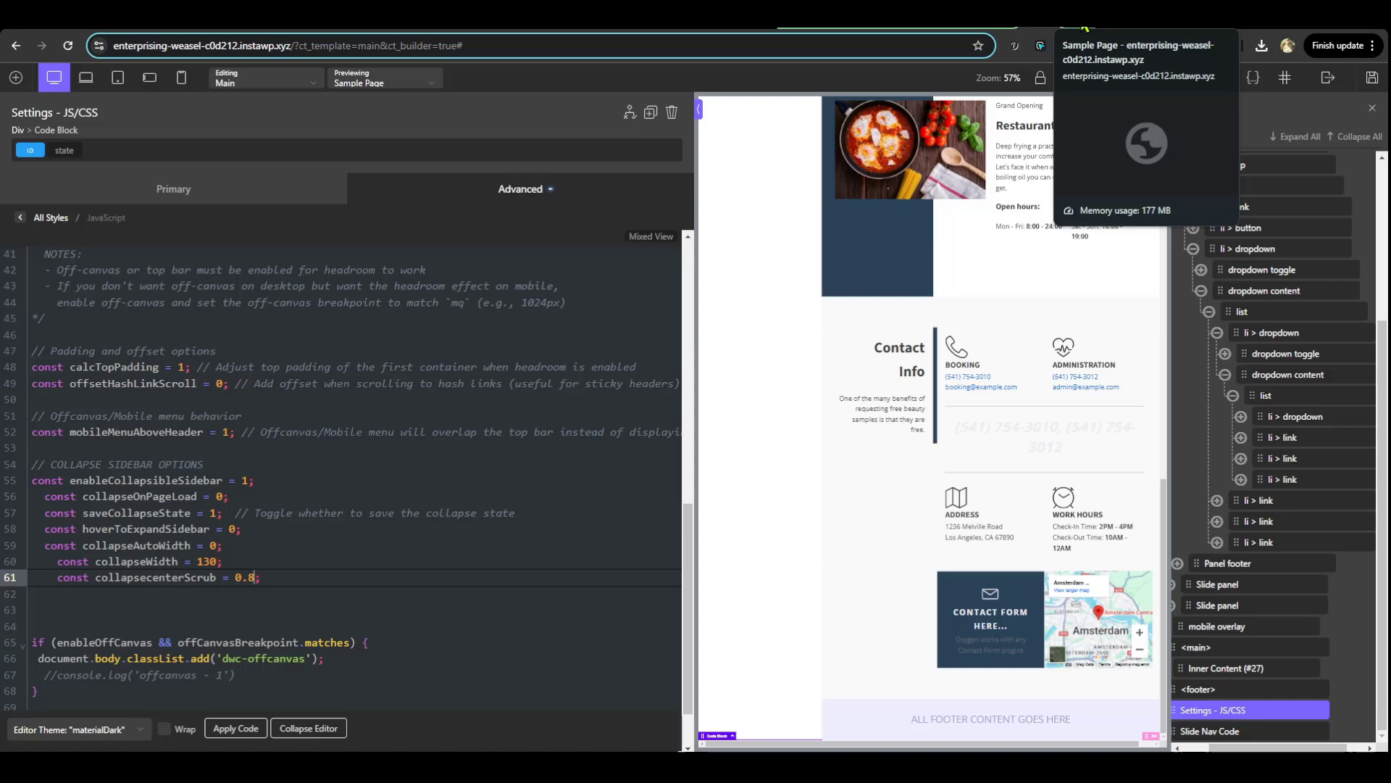
click(1085, 27)
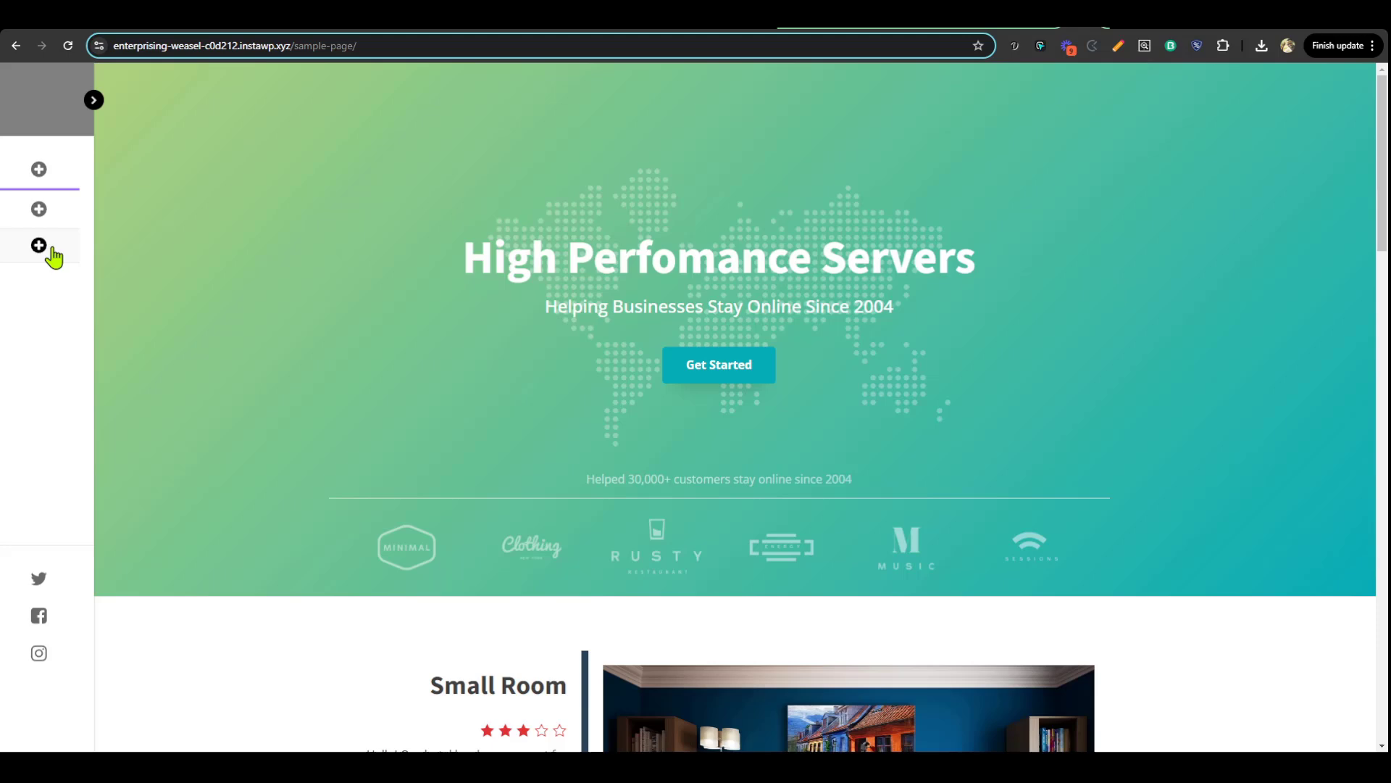
click(1038, 28)
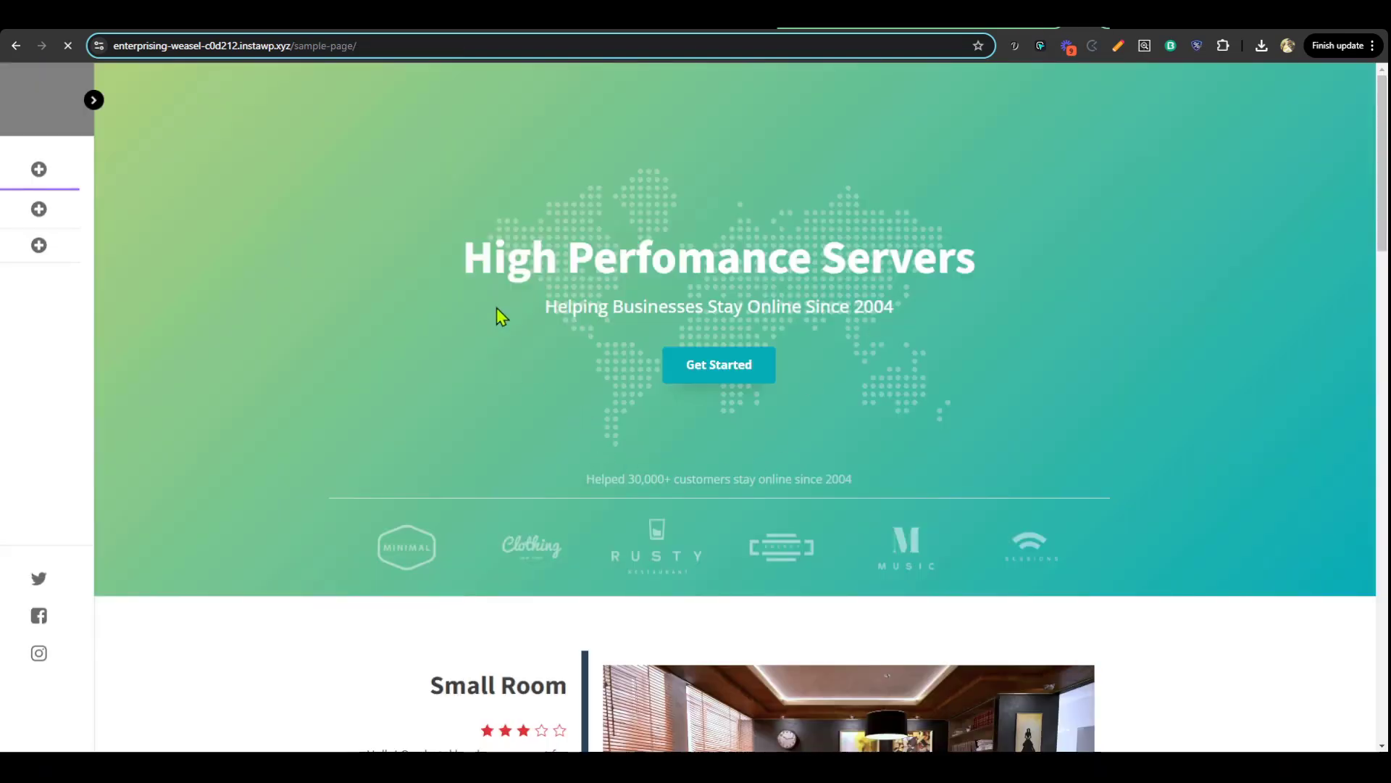
key(End)
key(Home)
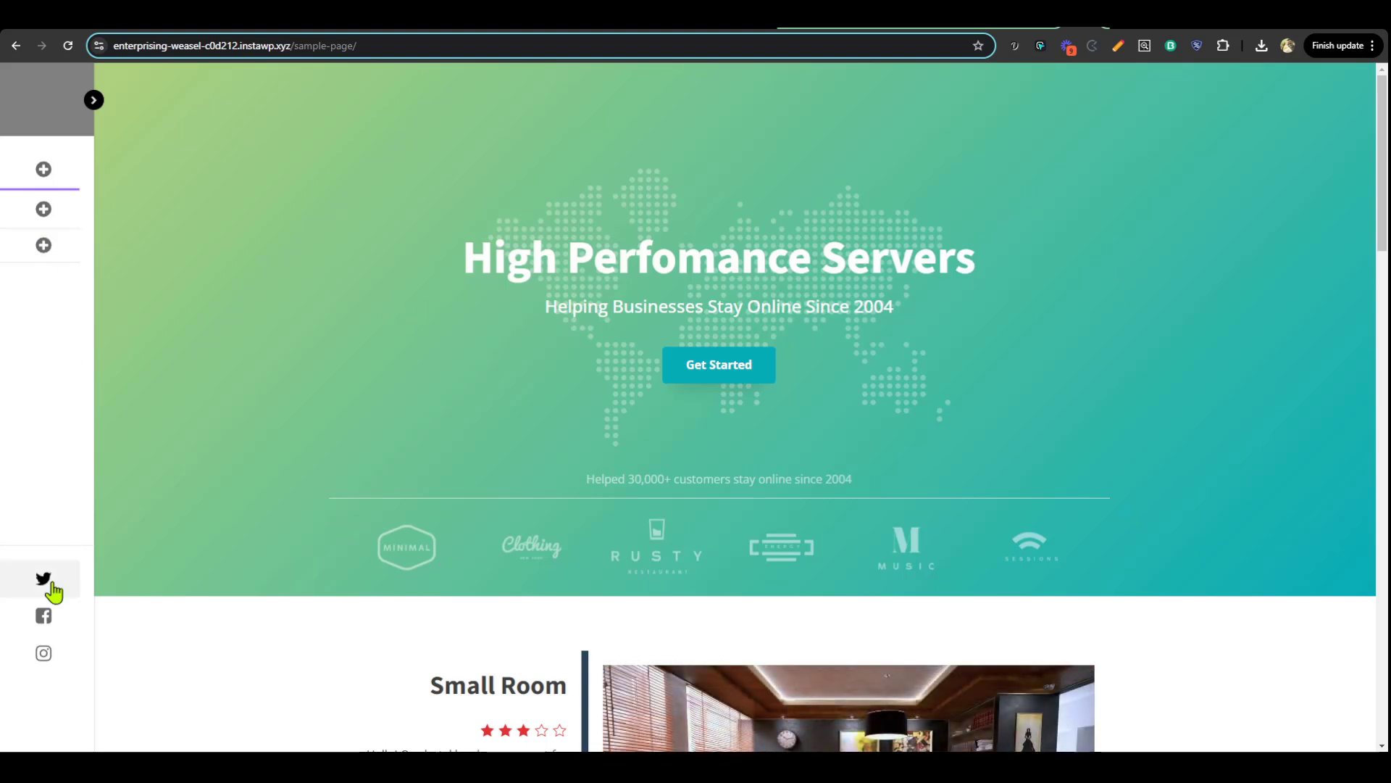
key(ctrl+Tab)
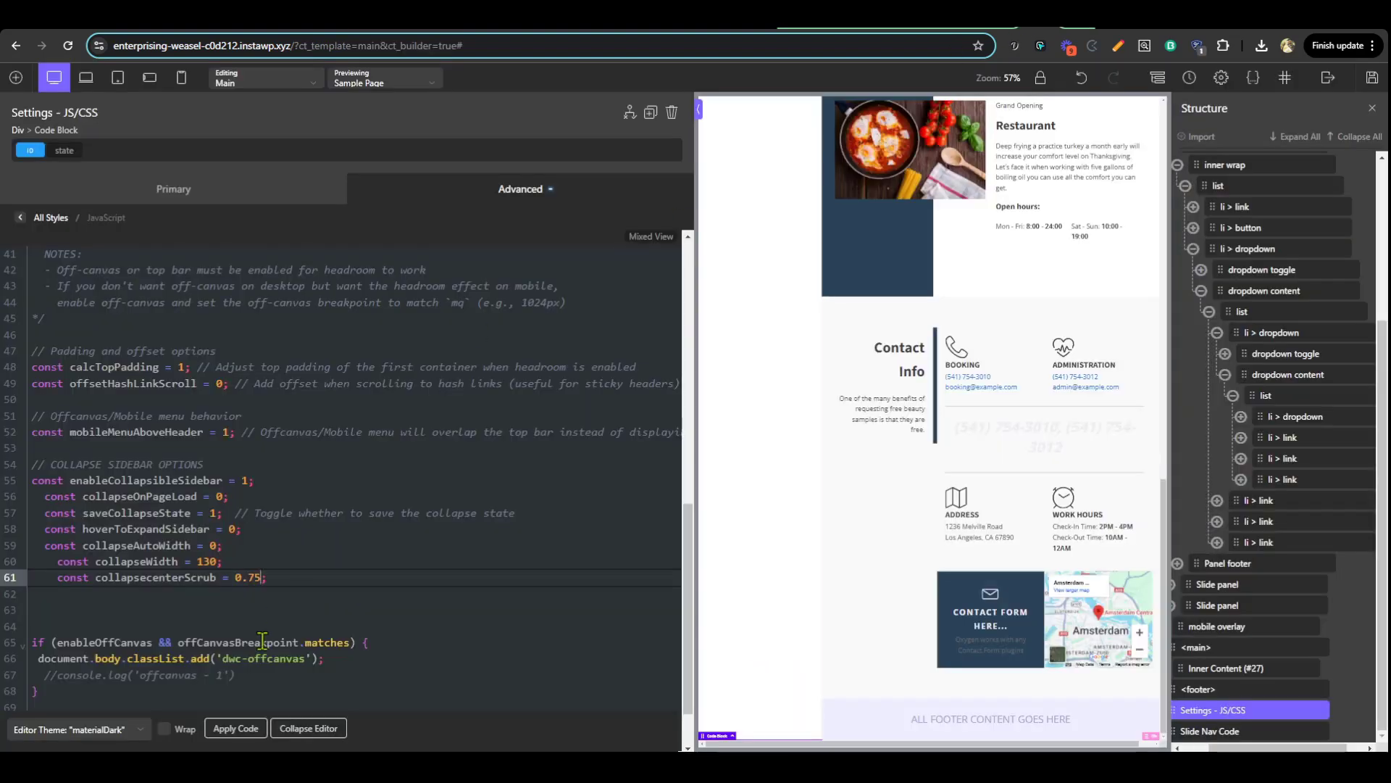
Set collapseAutoWidth back to 1, save, and return to the live page
click(210, 545)
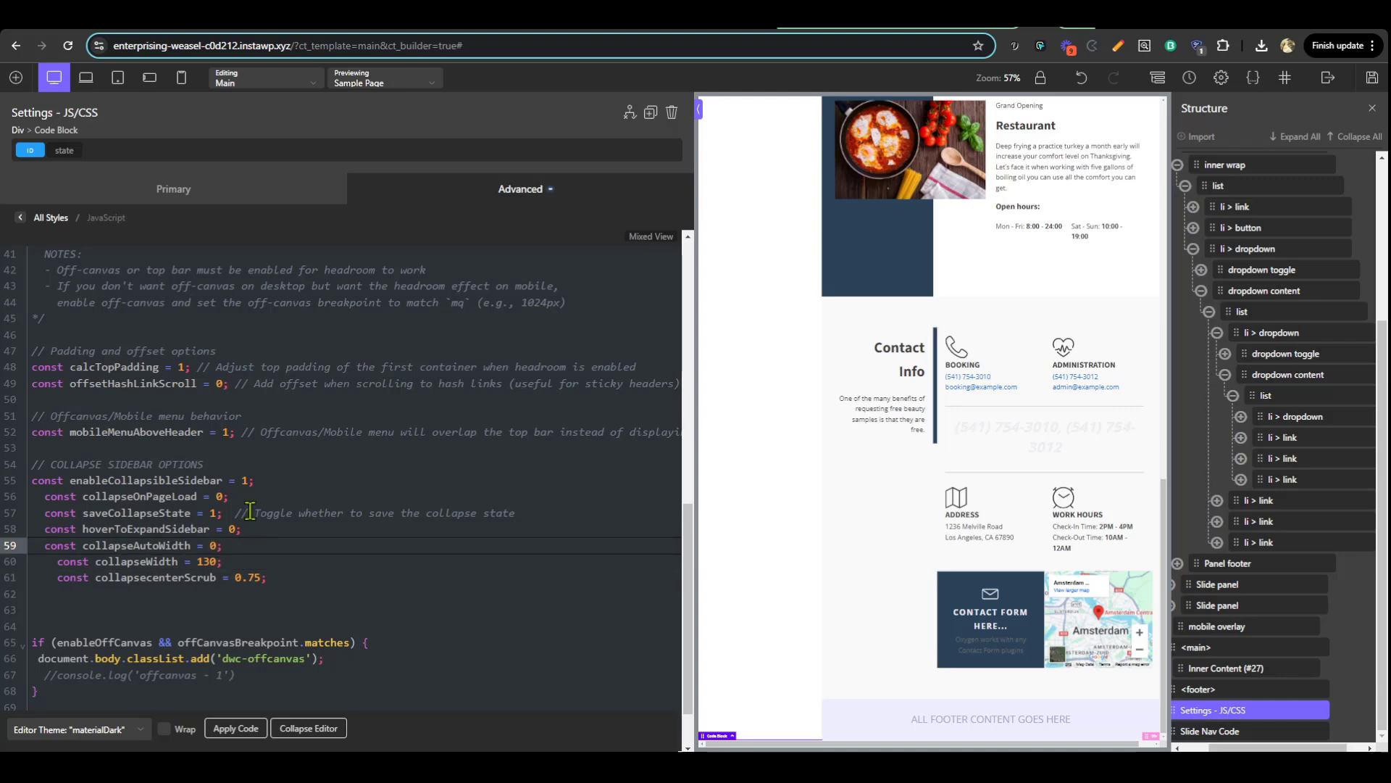
key(Delete)
text(1)
key(ctrl+s)
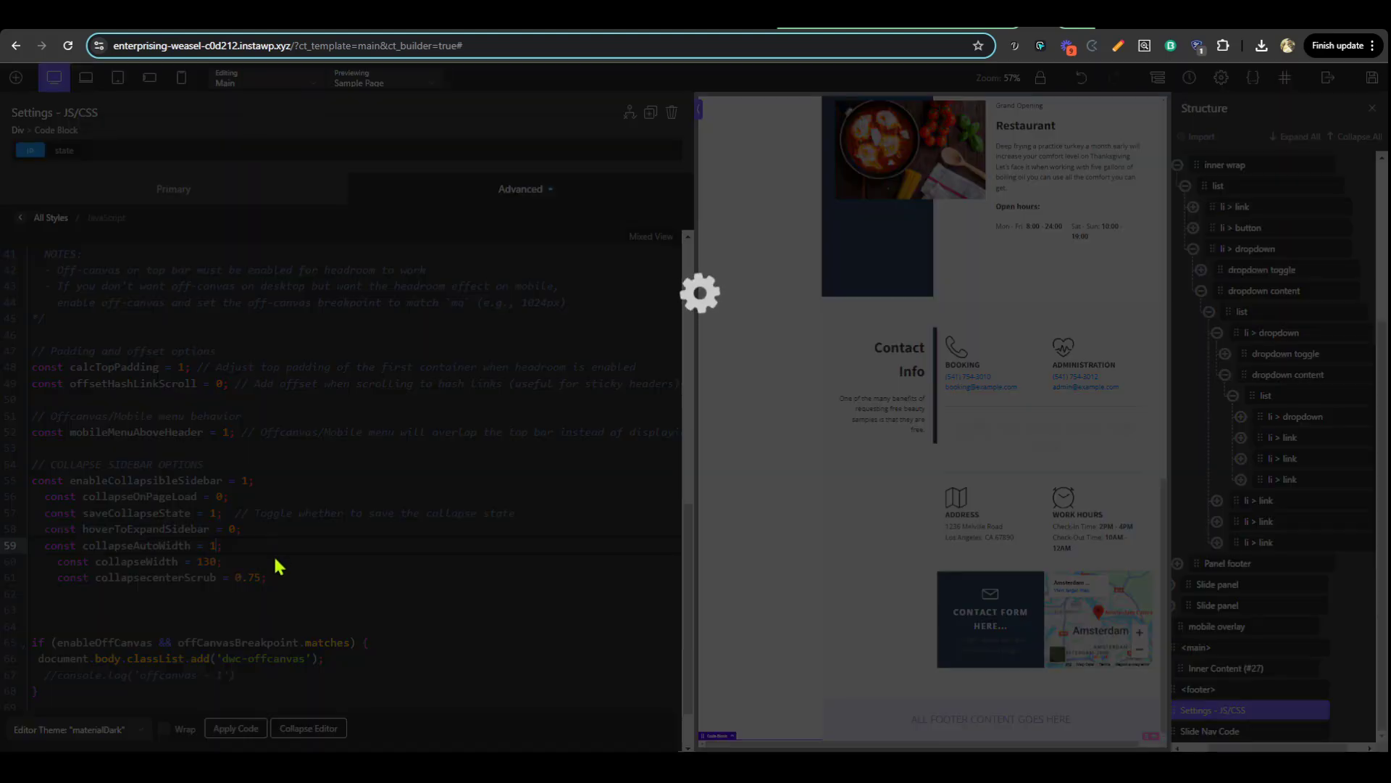
key(ctrl+shift+Tab)
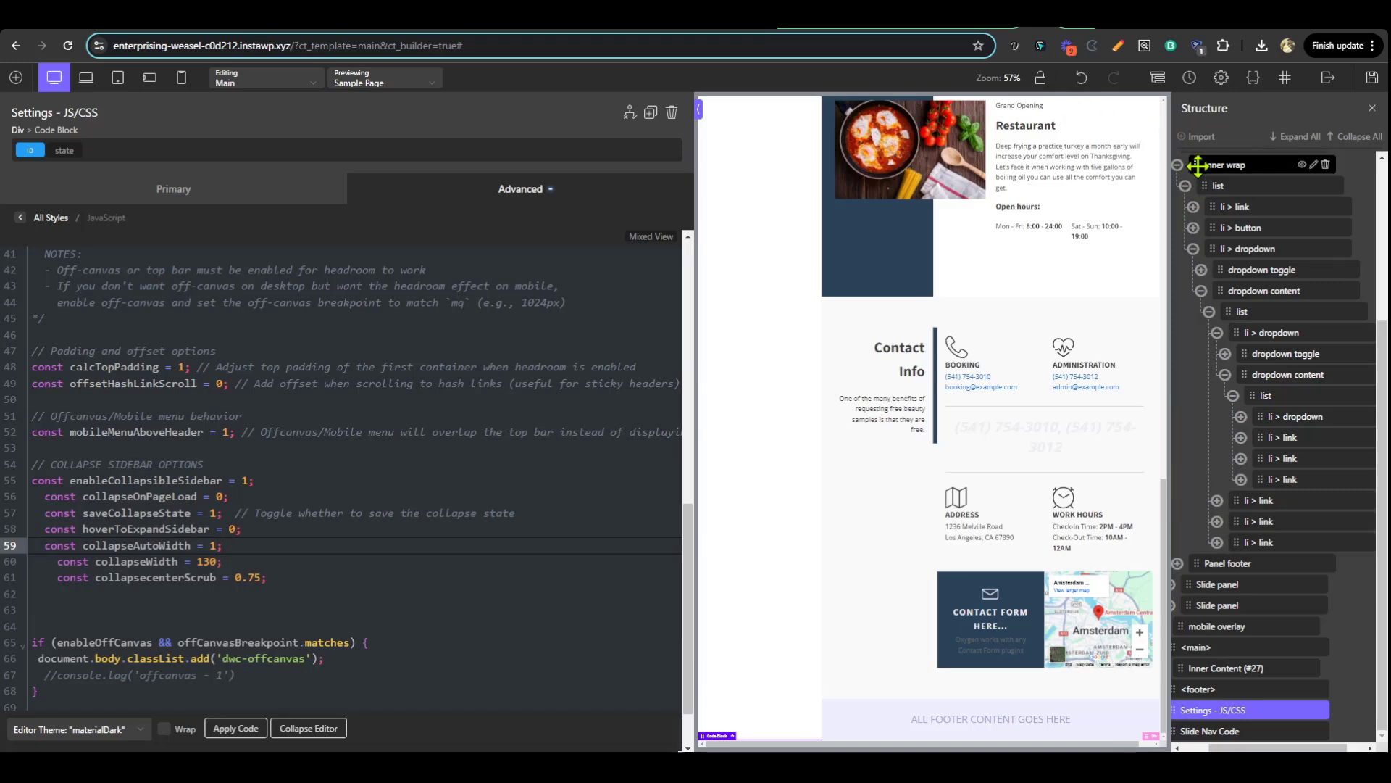
Collapse the Structure tree and expand Site wrapper to select main, footer and Sidebar header
click(1358, 139)
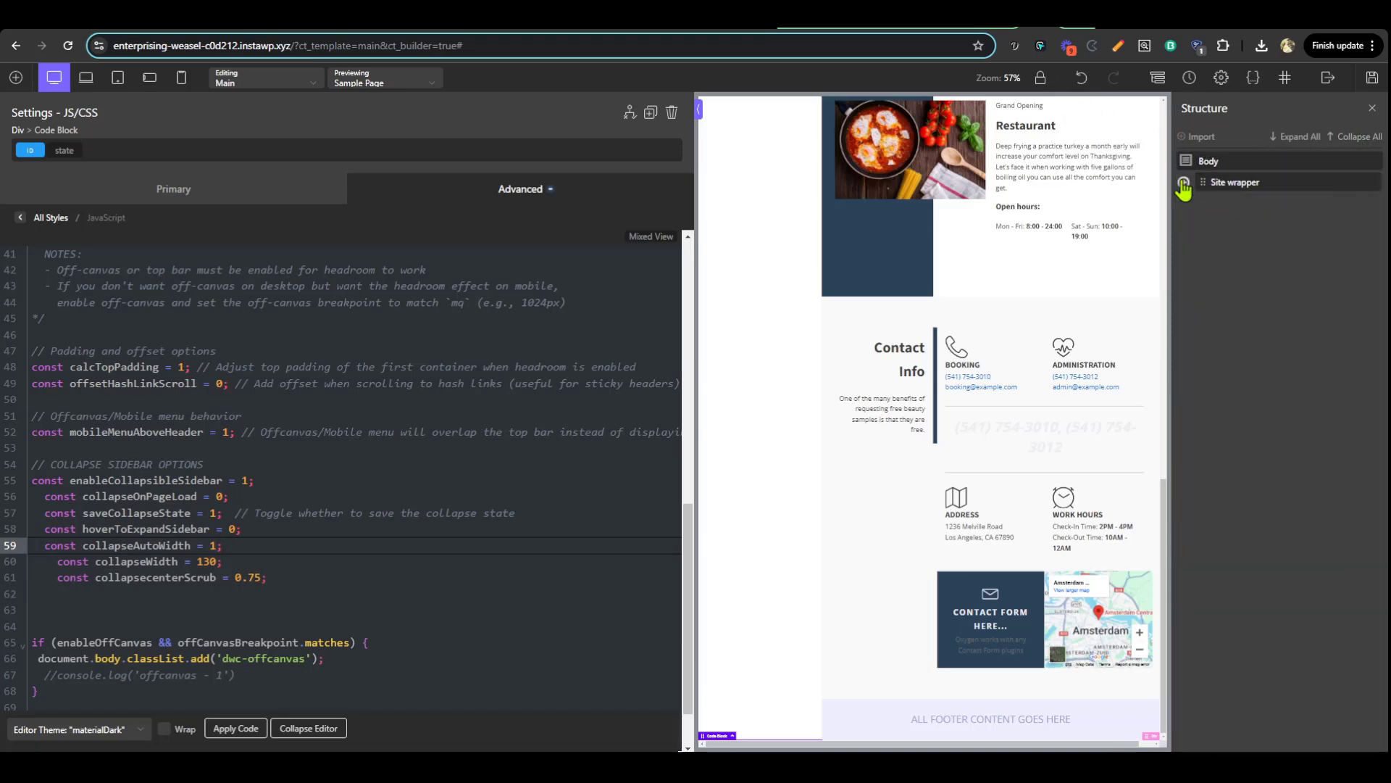
click(1184, 182)
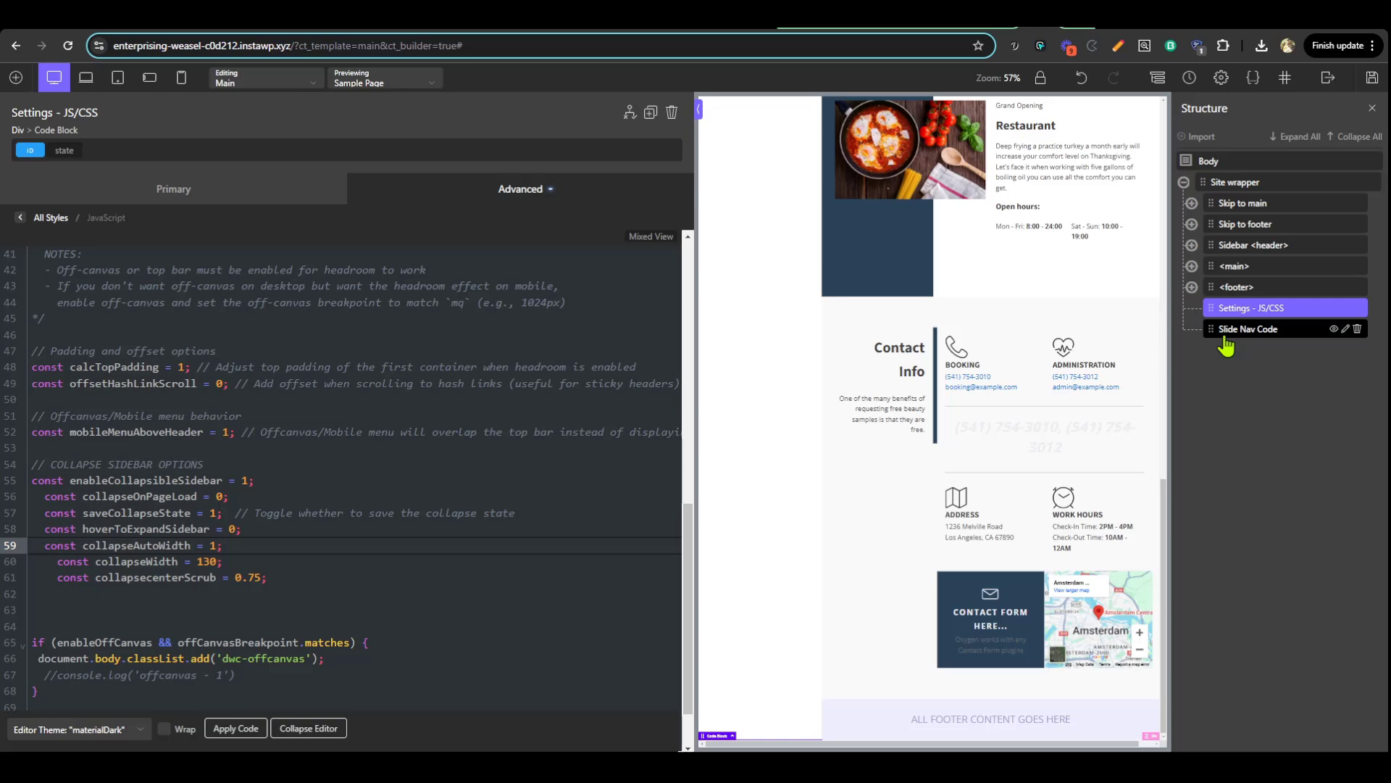
click(1234, 268)
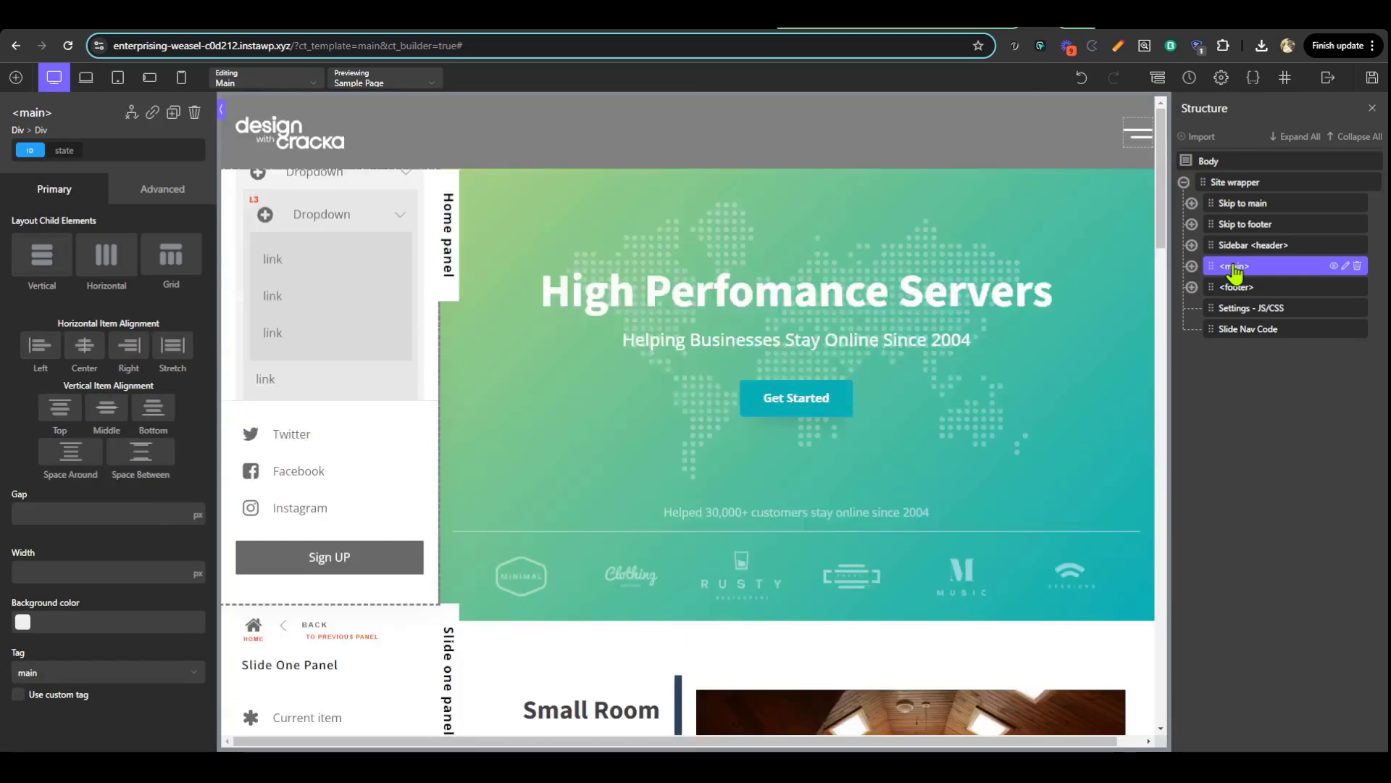
click(1236, 288)
click(1237, 246)
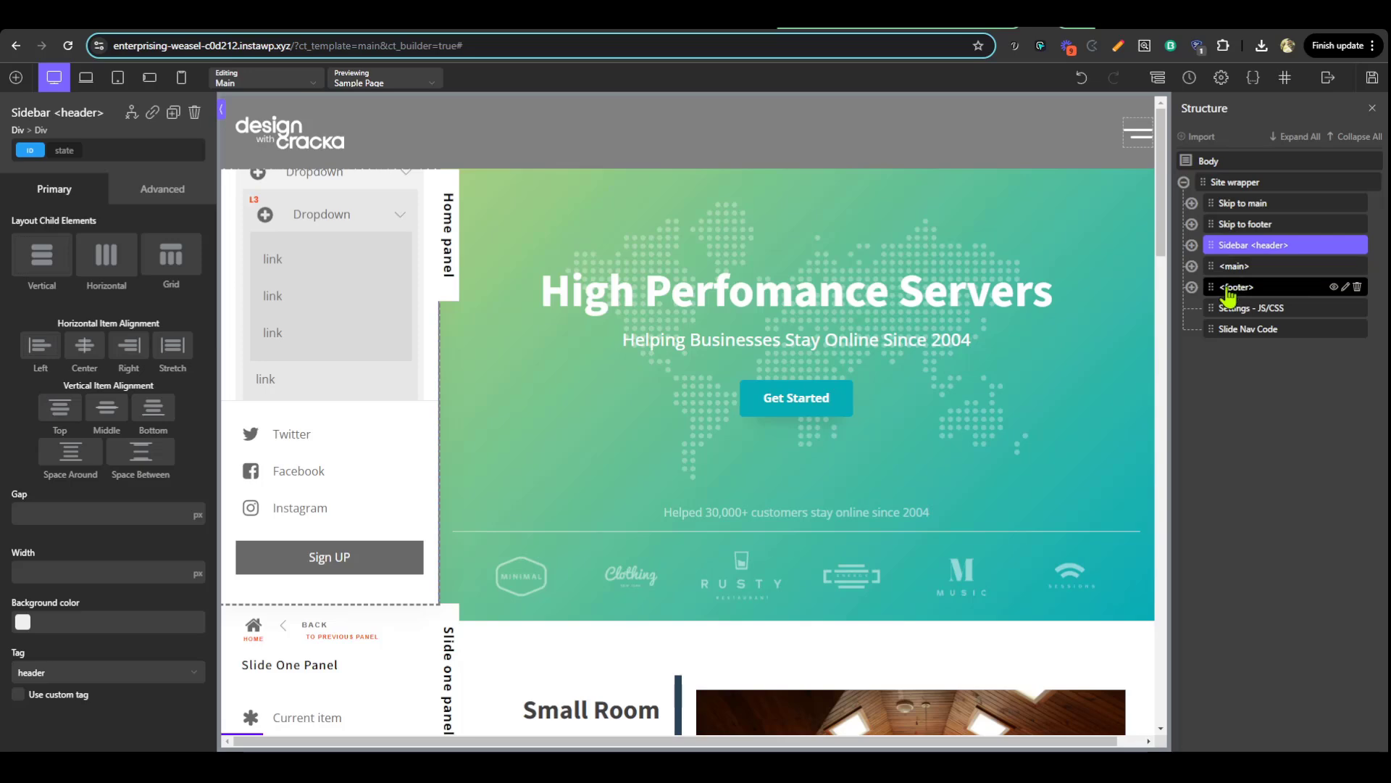
Expand the footer and its inner wrap to reveal the 'ALL FOOTER CONTENT GOES HERE' text
click(1221, 287)
click(1193, 288)
click(1241, 310)
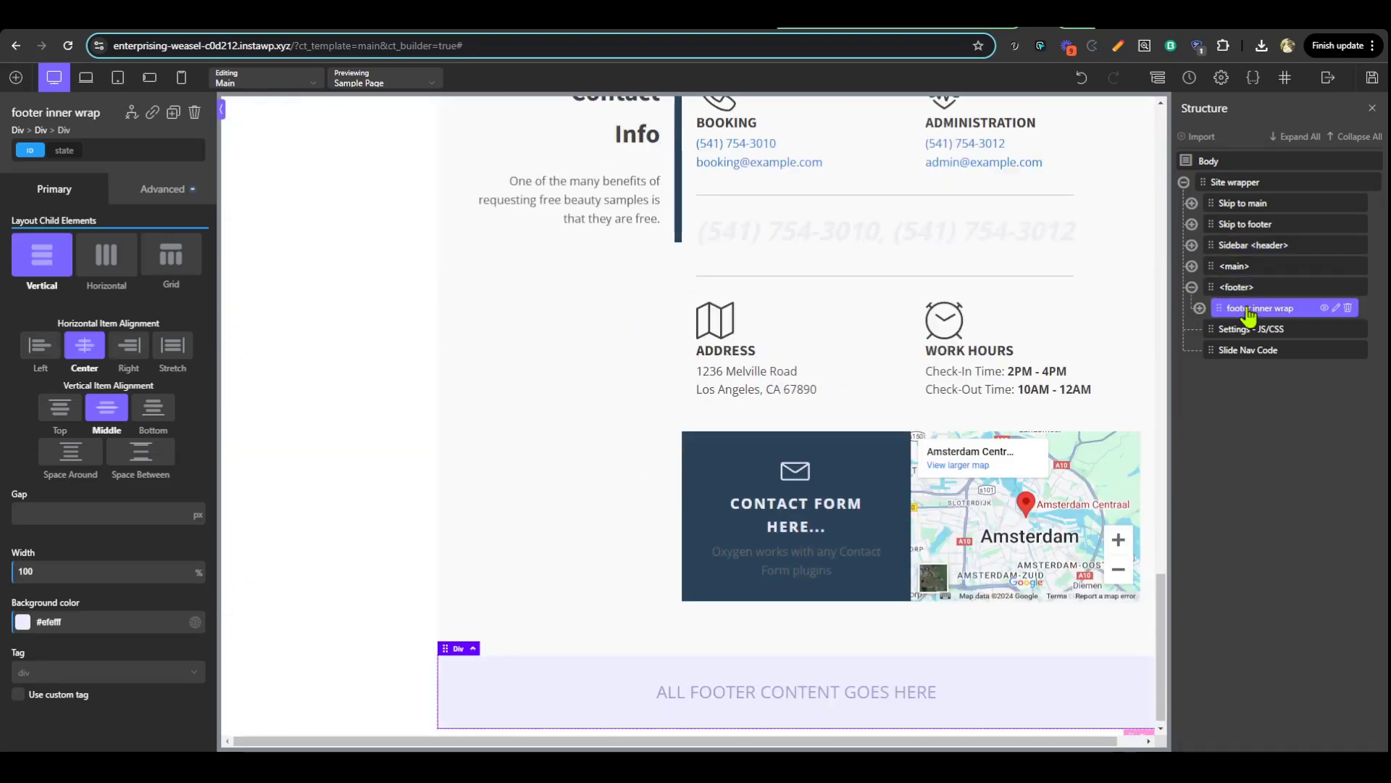
click(1199, 308)
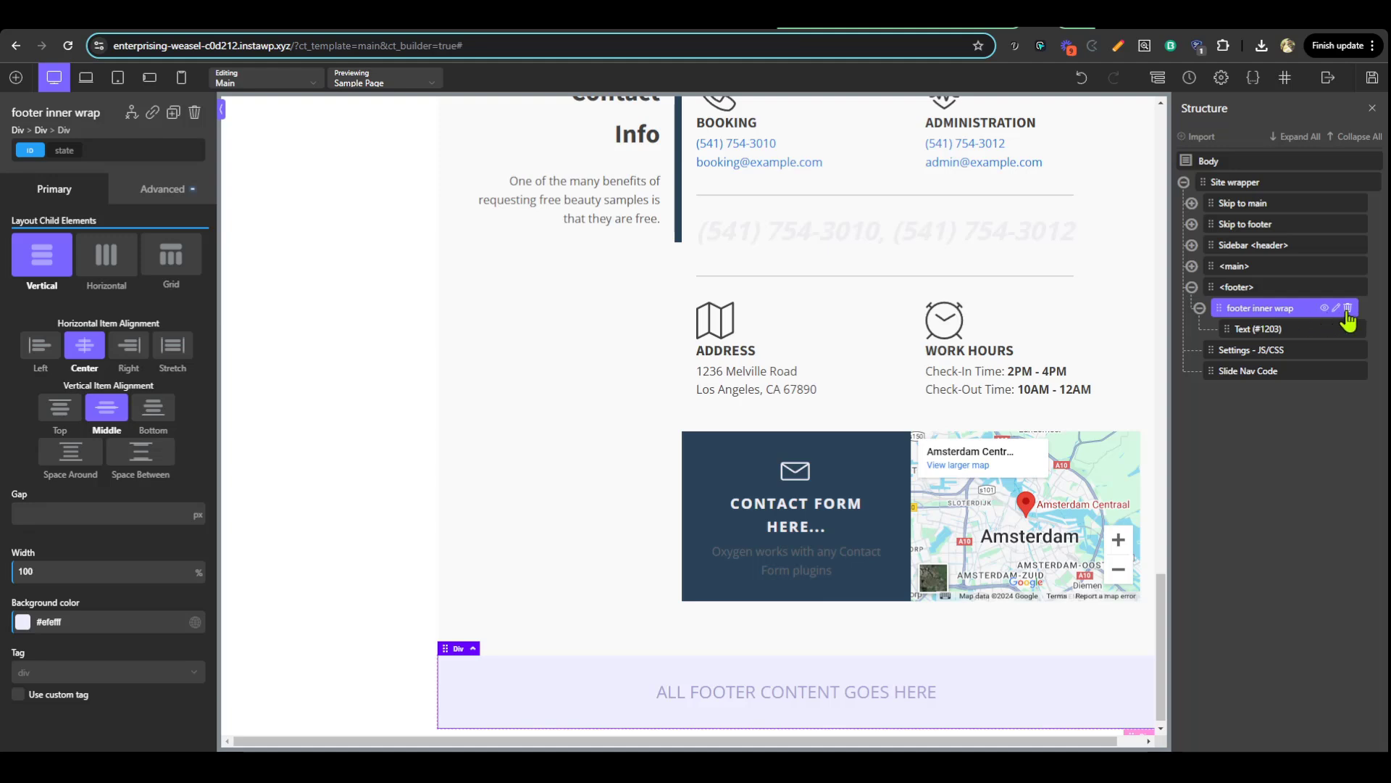
click(1248, 288)
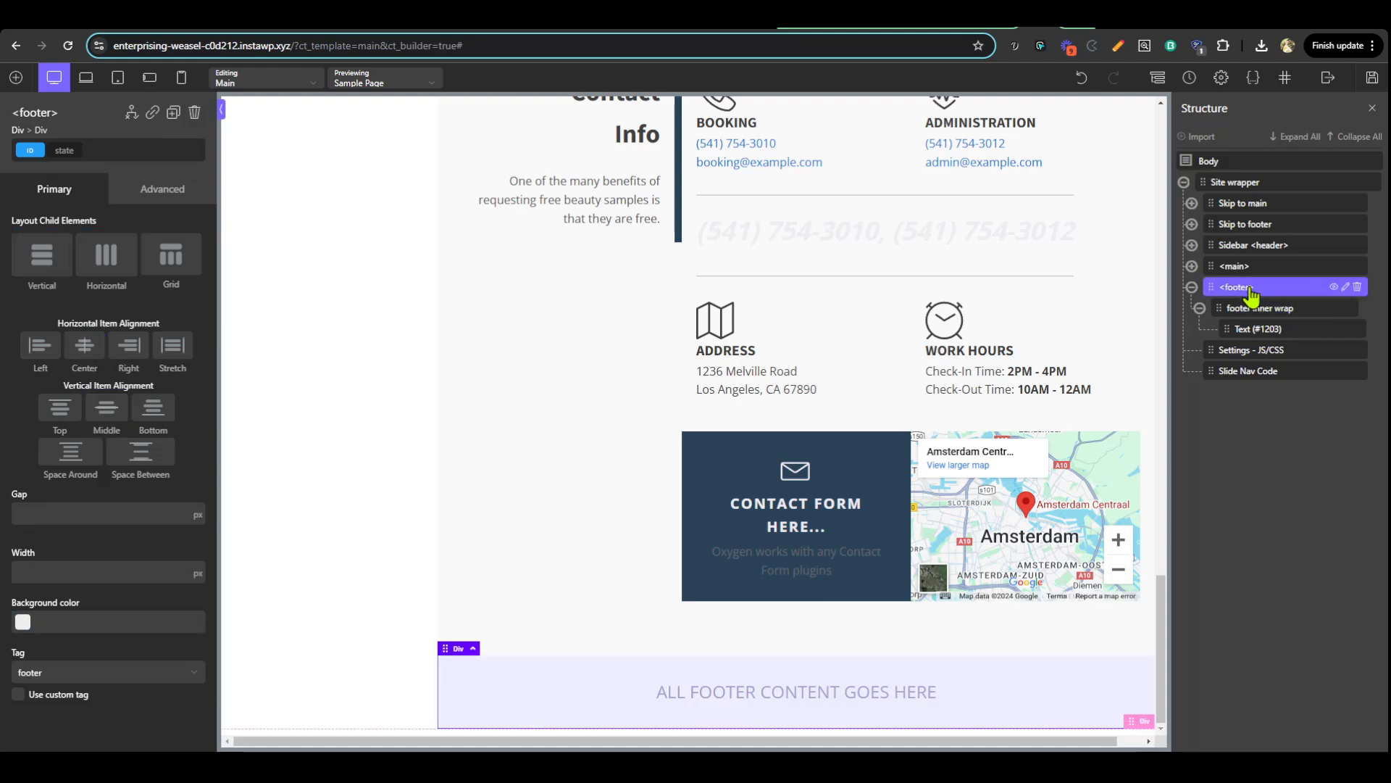
scroll(1096, 466, up, 20)
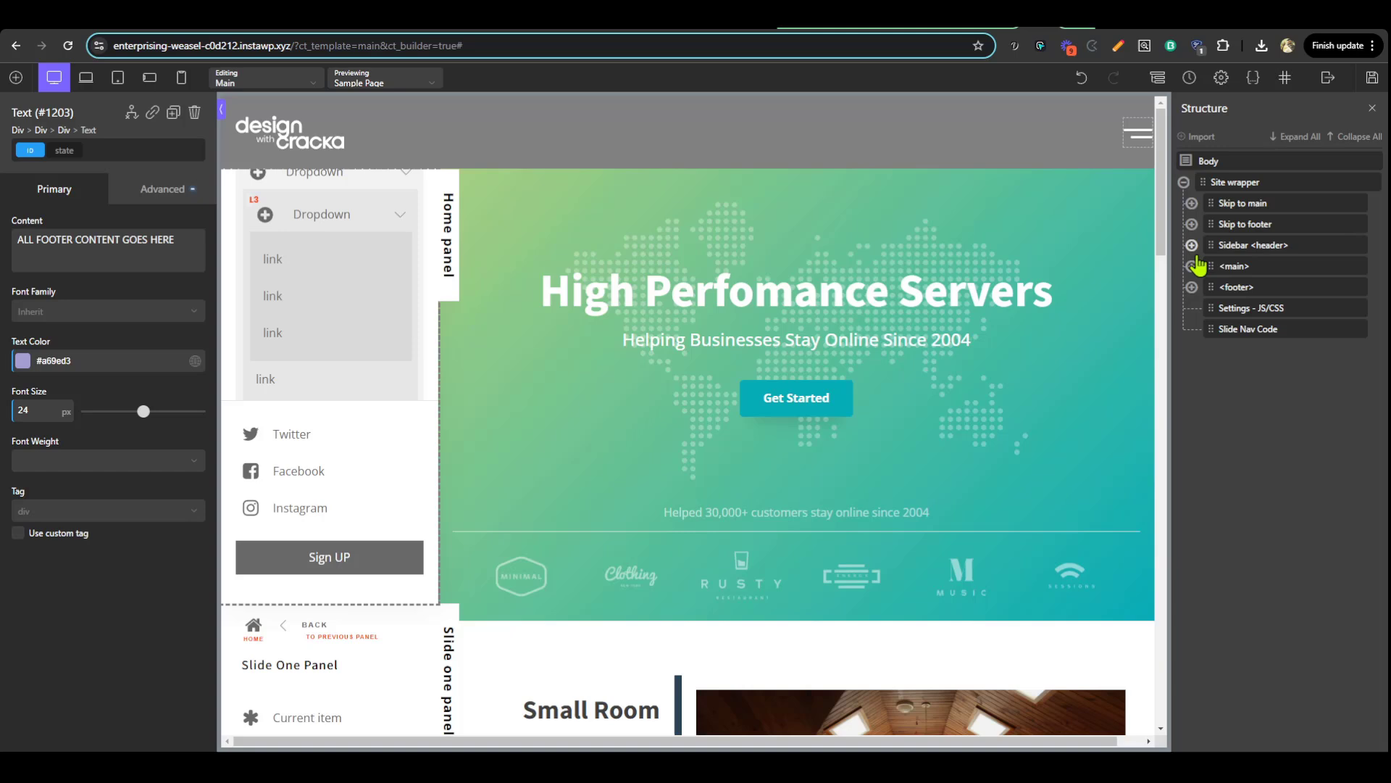
click(309, 113)
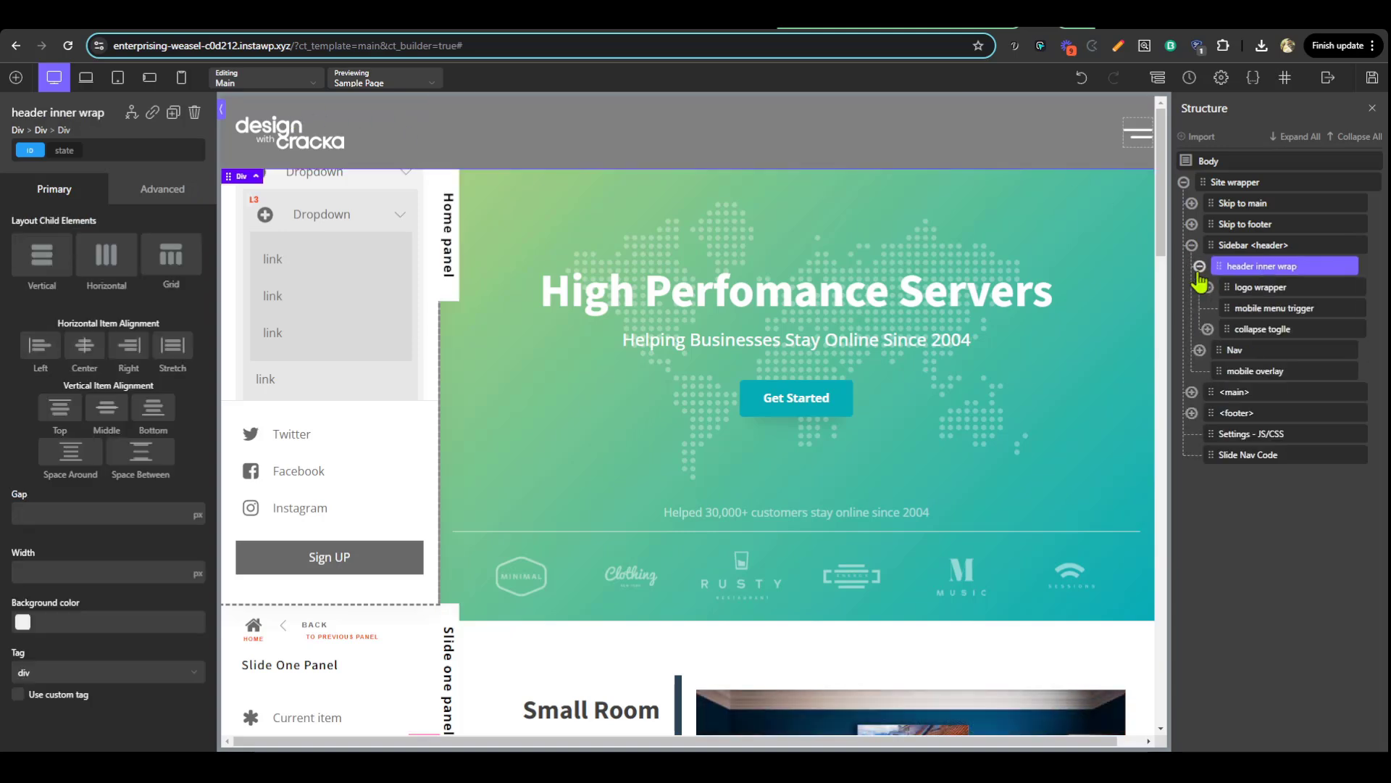